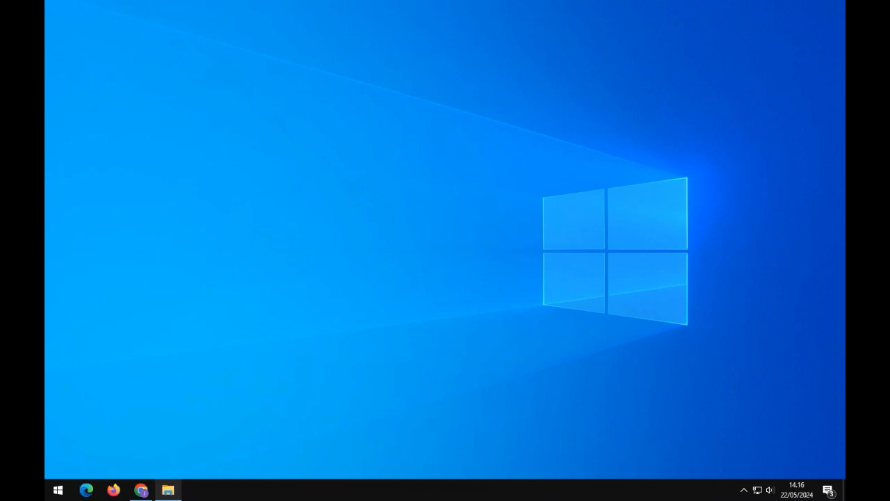
- Open the workbook "Aplikasi Reaksi SKP v.24 .xlsm" from the Jurnal Guru folder and get the file window out of the way
left_click(169, 490)
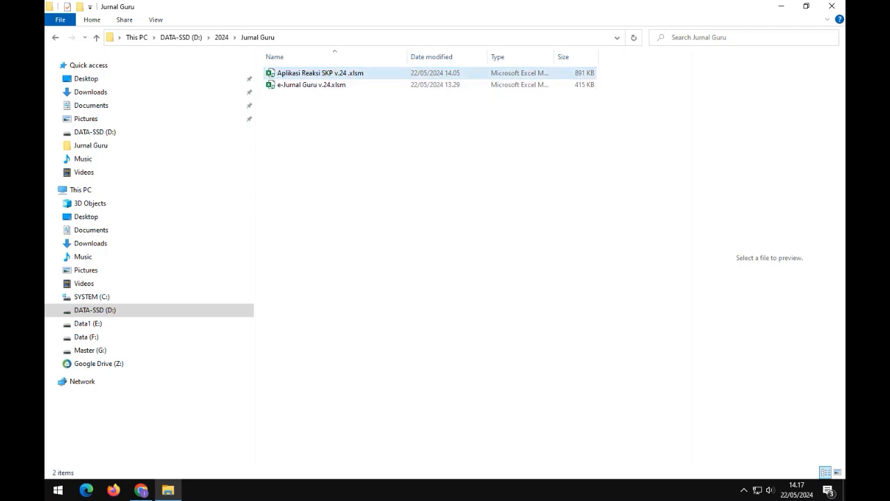
double_click(320, 73)
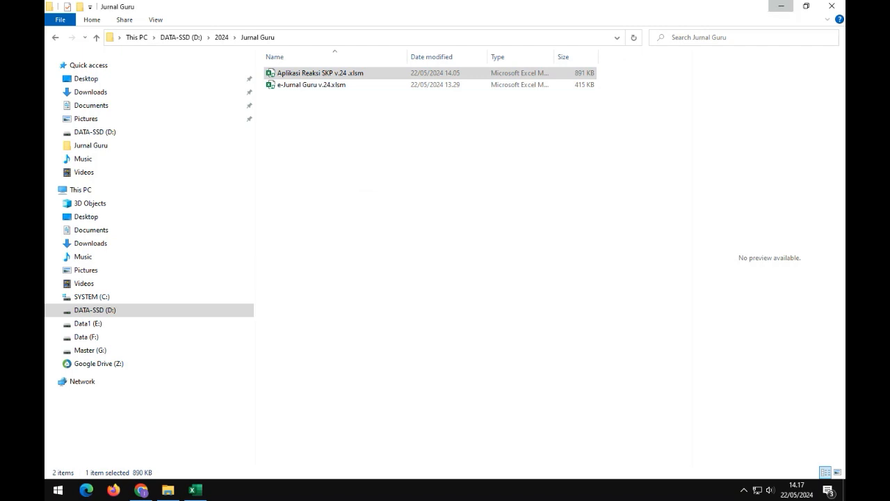
left_click(781, 5)
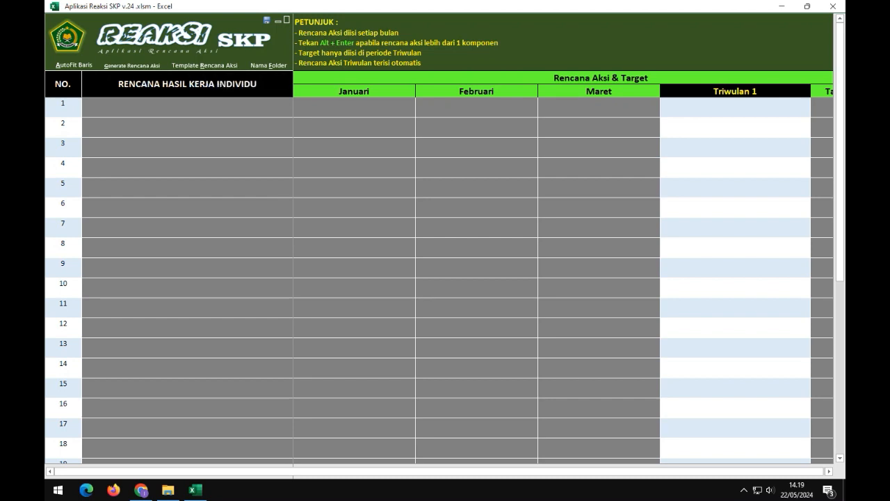
- Look through the row 1 columns from Rencana Hasil Kerja Individu across the monthly and Triwulan plans to Target Tahunan
left_click(187, 107)
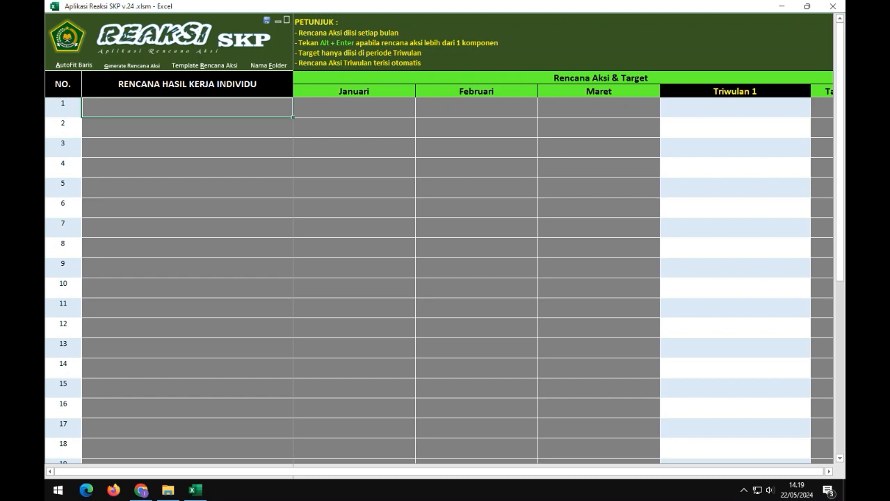
key("Right")
key("Right")
key("Right")
key("Right")
key("Right")
key("Right")
key("Right")
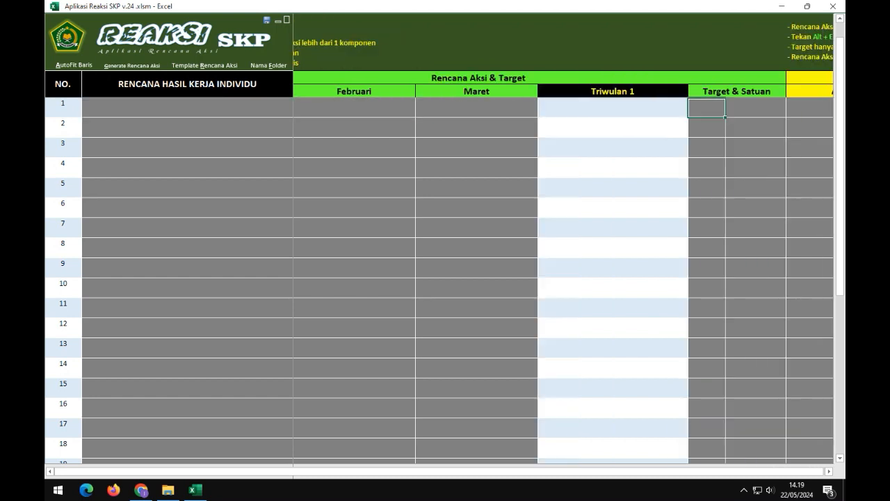
key("Right")
key("Right")
key("Right")
key("Right")
key("Right")
key("Right")
key("Right")
key("Right")
key("Right")
key("Right")
key("Right")
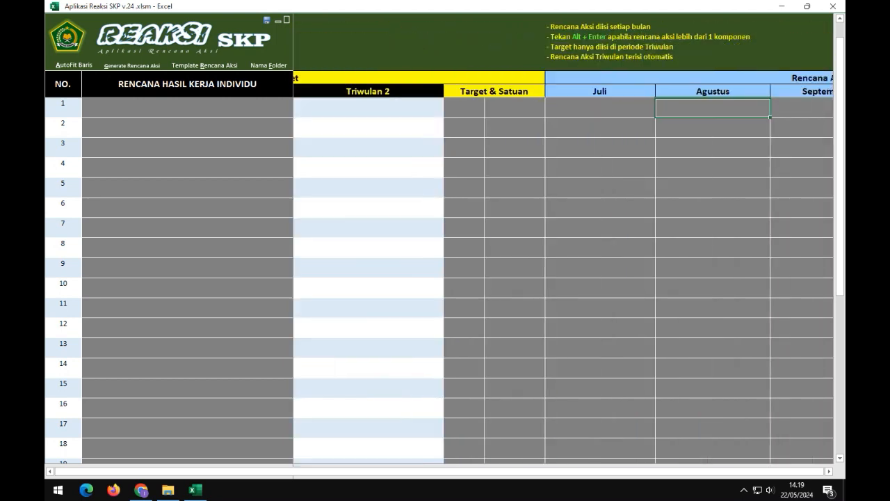
key("Right")
key("Right")
key("Right")
key("Right")
key("Right")
key("Right")
key("Right")
key("Right")
key("Right")
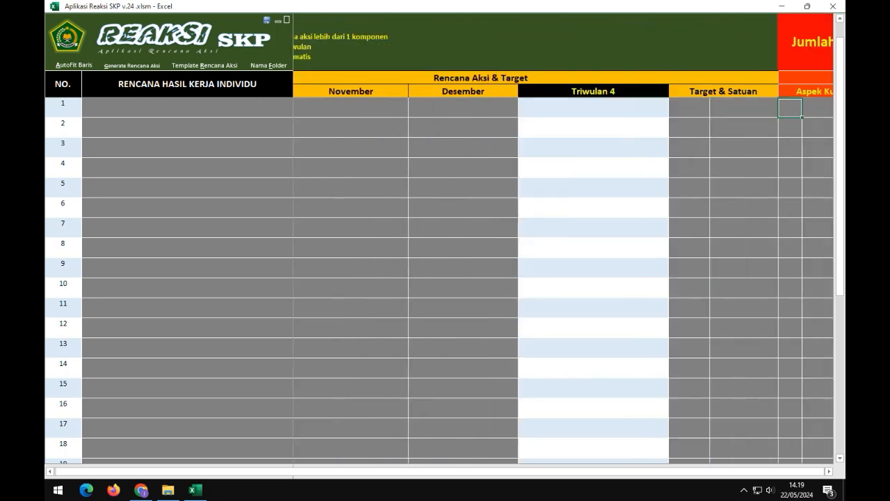
key("Left")
key("Left")
key("Left")
key("Left")
key("Left")
key("Left")
key("Left")
key("Left")
key("Left")
key("Left")
key("Left")
key("Left")
key("Left")
key("Left")
key("Left")
key("Left")
key("Left")
key("Left")
key("Left")
key("Left")
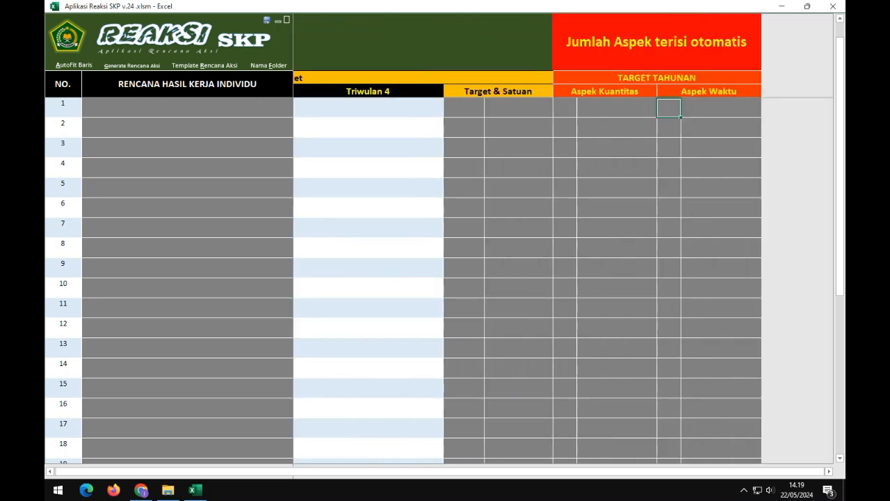
key("Right")
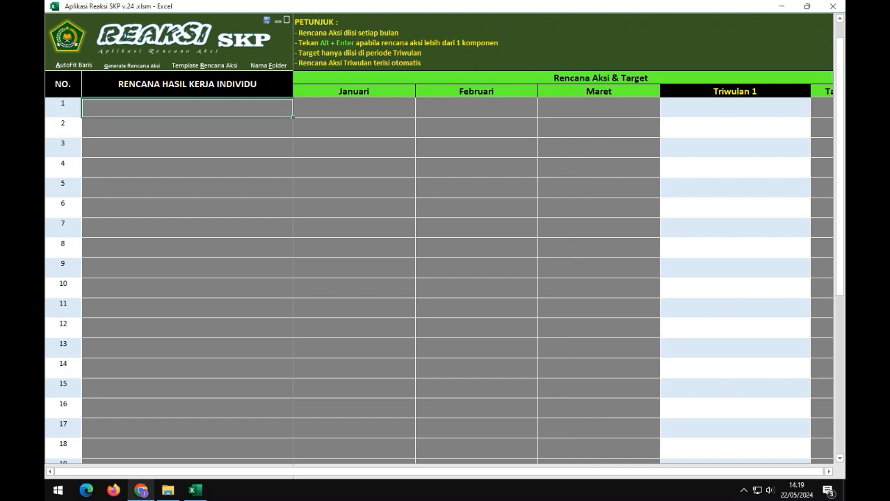
- Switch to the eKinerja page in Chrome and review the Hasil Kerja table's Utama and Tambahan plans, indicators and annual targets
left_click(141, 490)
scroll(375, 278, "down", 2)
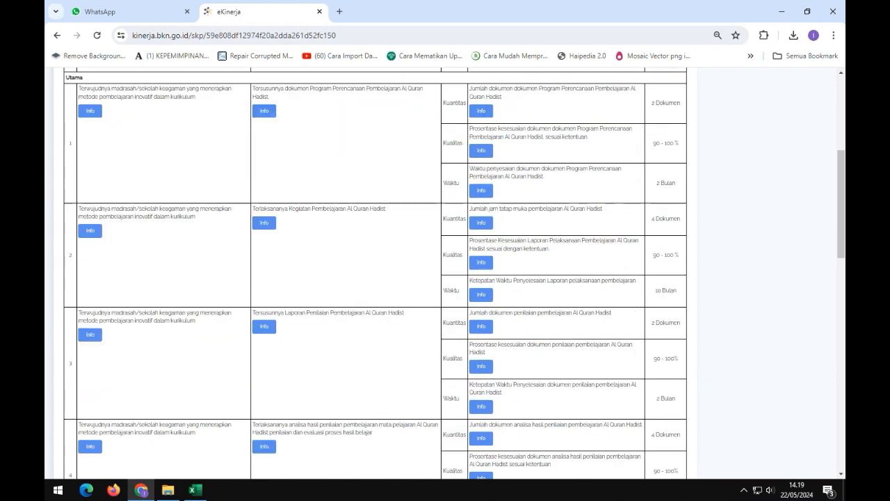
scroll(376, 278, "up", 1)
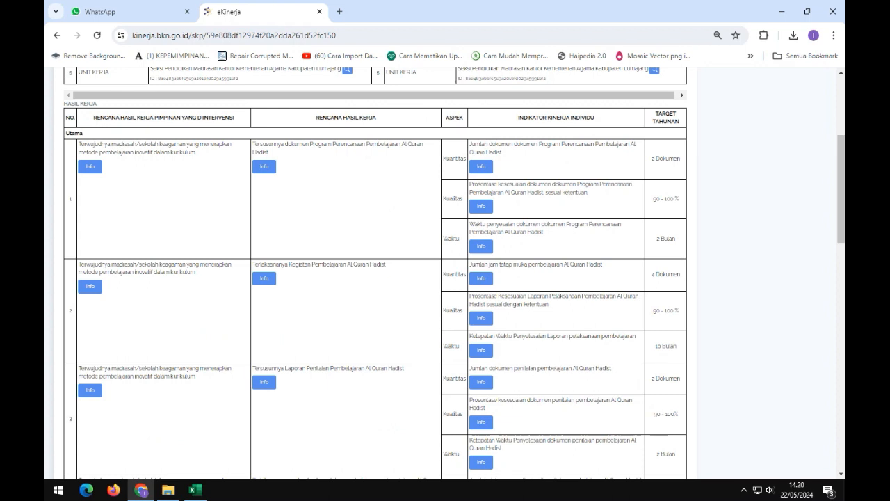
scroll(375, 272, "down", 4)
scroll(376, 272, "down", 1)
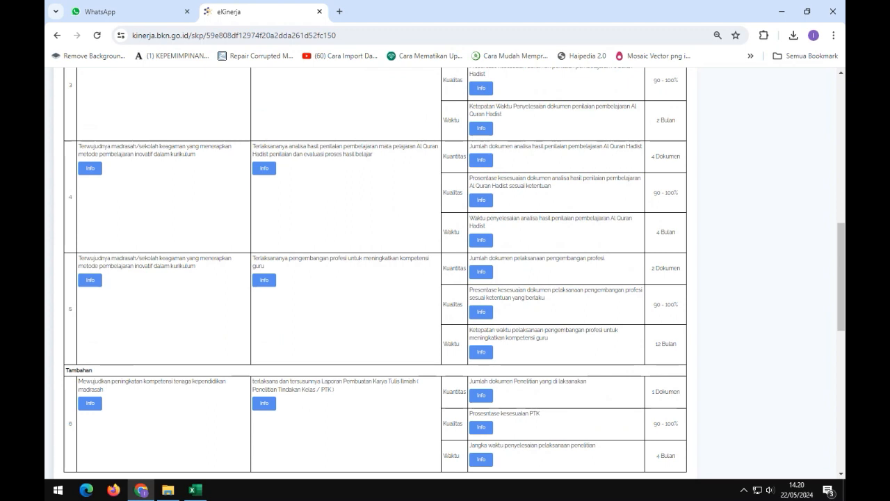
scroll(376, 271, "up", 5)
scroll(376, 271, "down", 5)
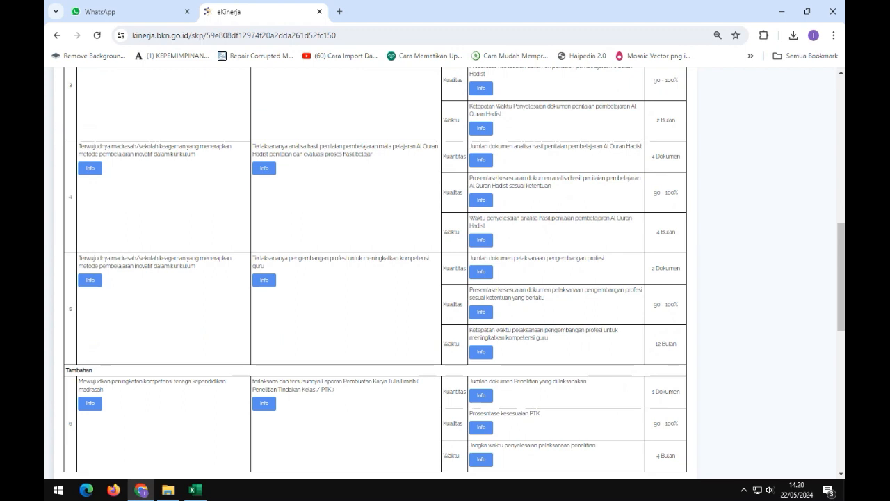
scroll(376, 271, "up", 10)
scroll(376, 271, "down", 2)
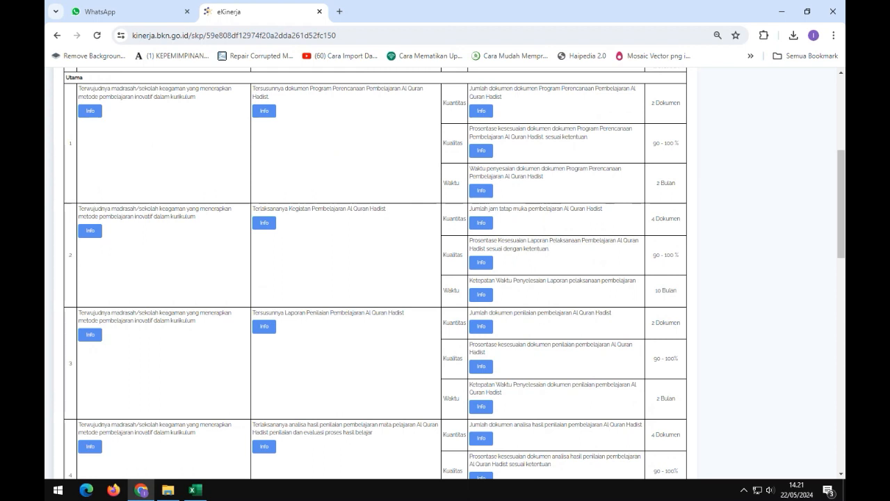
scroll(445, 272, "down", 2)
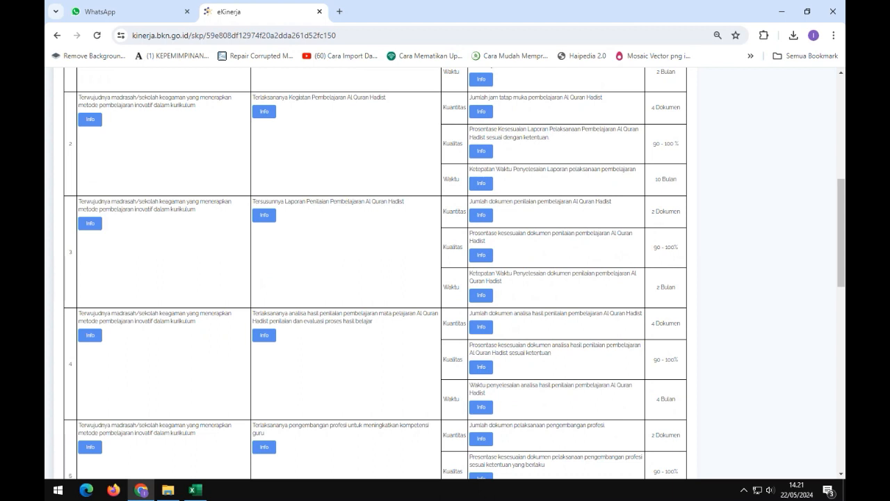
scroll(446, 271, "down", 2)
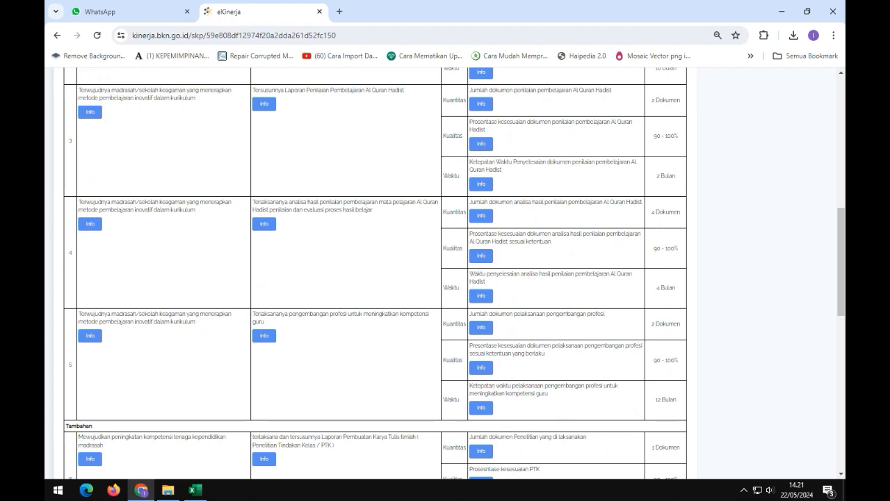
scroll(445, 272, "down", 1)
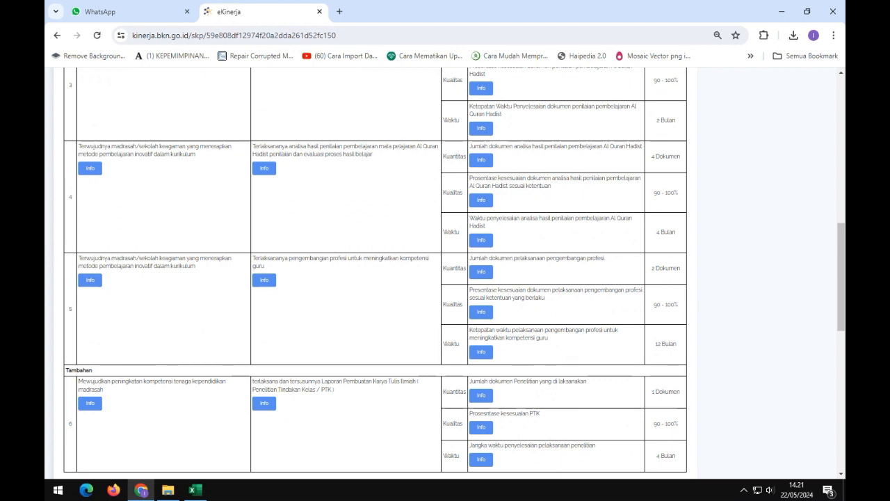
scroll(376, 271, "up", 6)
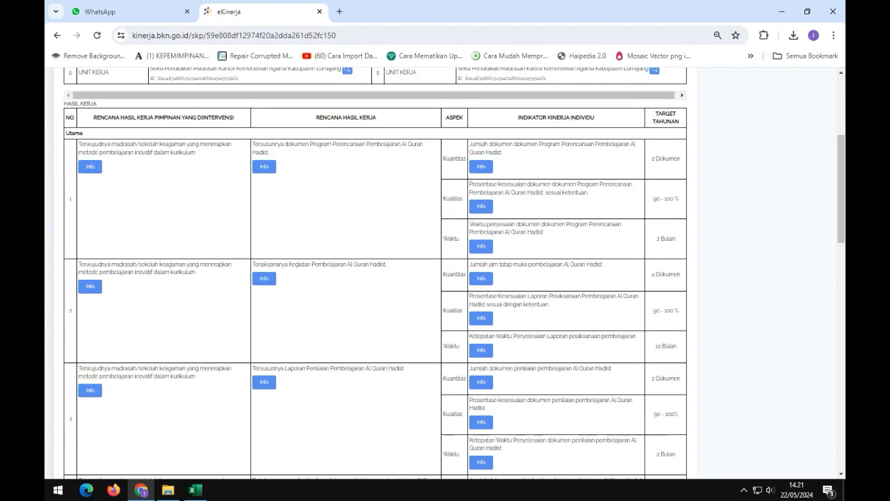
scroll(376, 272, "down", 2)
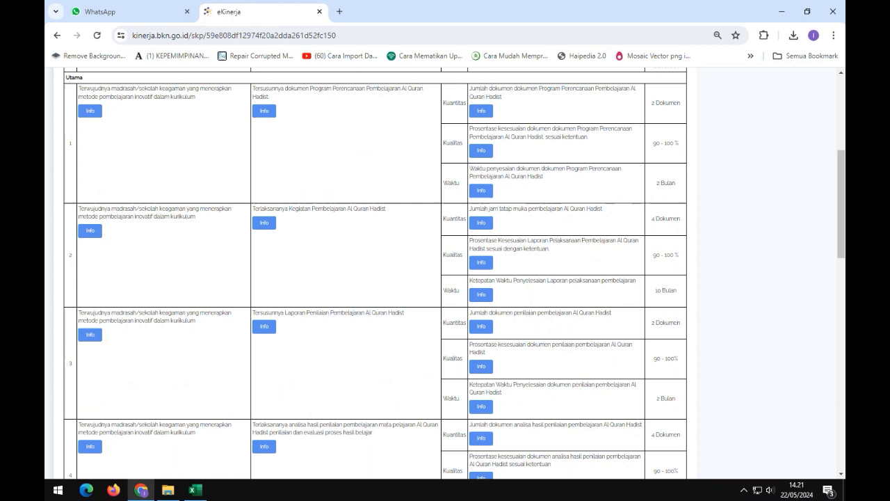
- Copy eKinerja's first Rencana Hasil Kerja, "Tersusunnya dokumen Program Perencanaan Pembelajaran Al Quran Hadist.", into row 1 of Rencana Hasil Kerja Individu in the Excel workbook
scroll(376, 271, "up", 1)
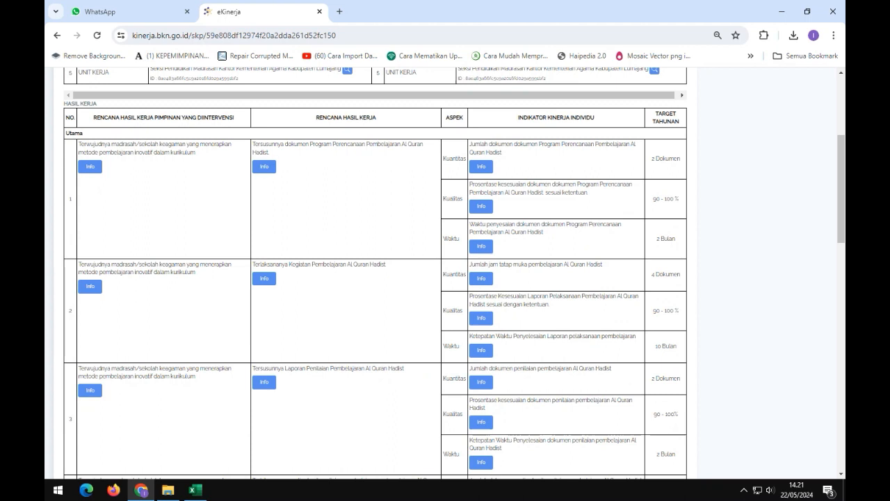
left_click_drag(252, 144, 269, 153)
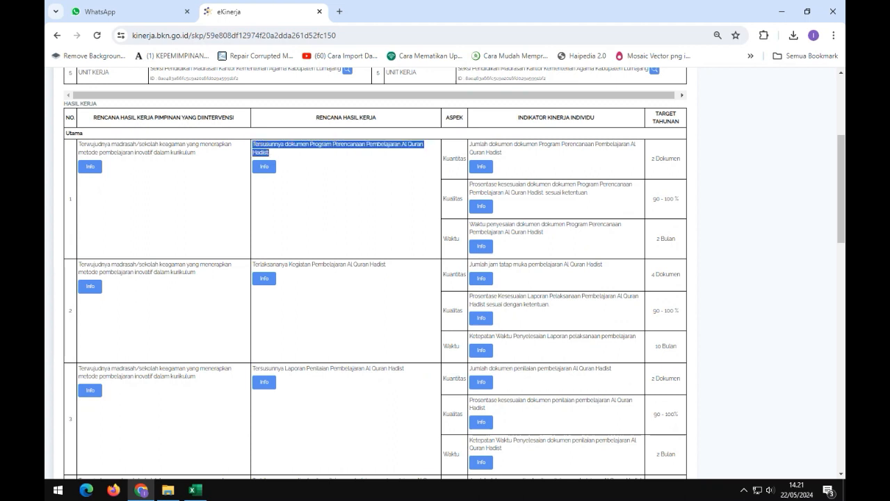
right_click(261, 154)
left_click(278, 166)
key("alt+Tab")
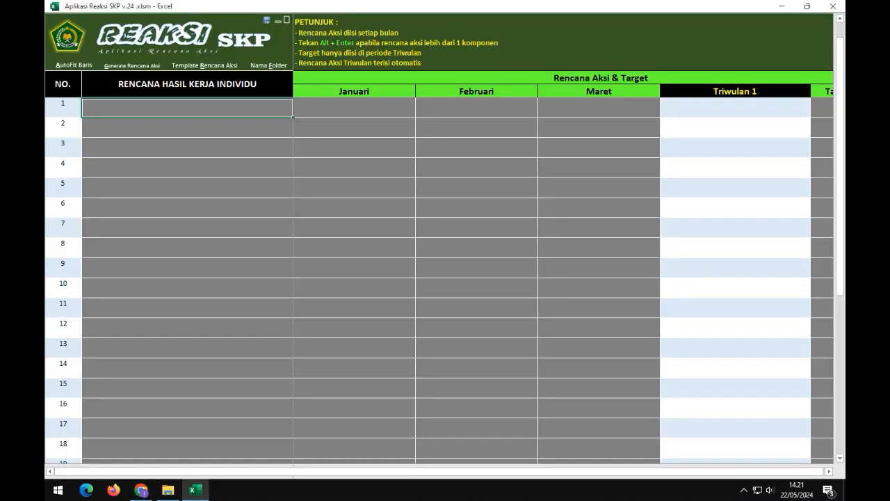
right_click(114, 110)
left_click(155, 168)
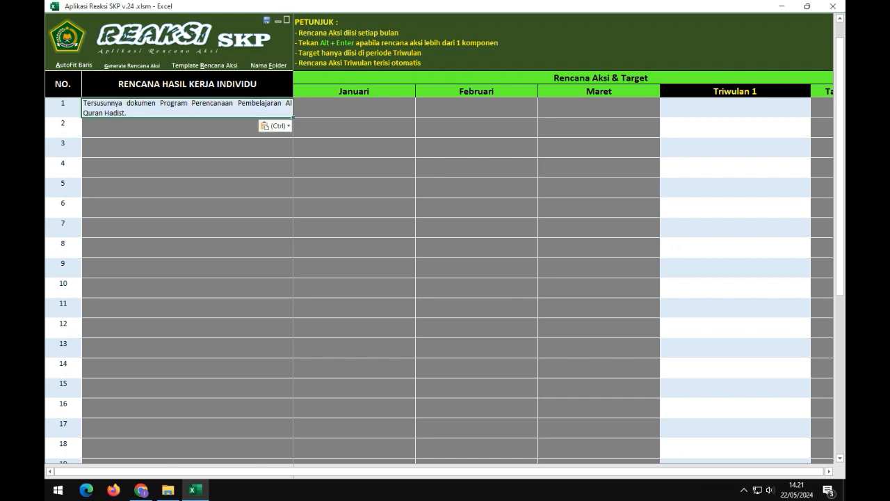
- Copy eKinerja's second Rencana Hasil Kerja, "Terlaksananya Kegiatan Pembelajaran Al Quran Hadist", into row 2 of Rencana Hasil Kerja Individu in the Excel workbook
left_click(156, 127)
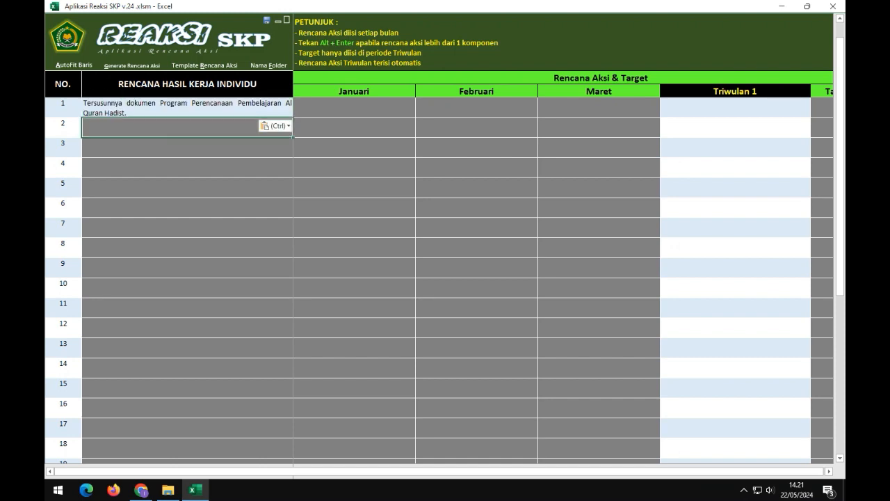
left_click(142, 489)
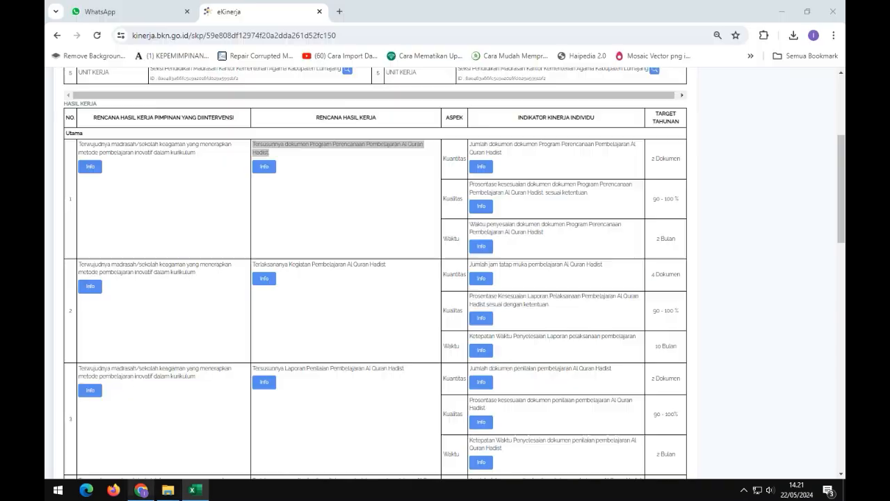
left_click_drag(253, 264, 300, 264)
left_click(301, 264)
left_click_drag(387, 264, 252, 265)
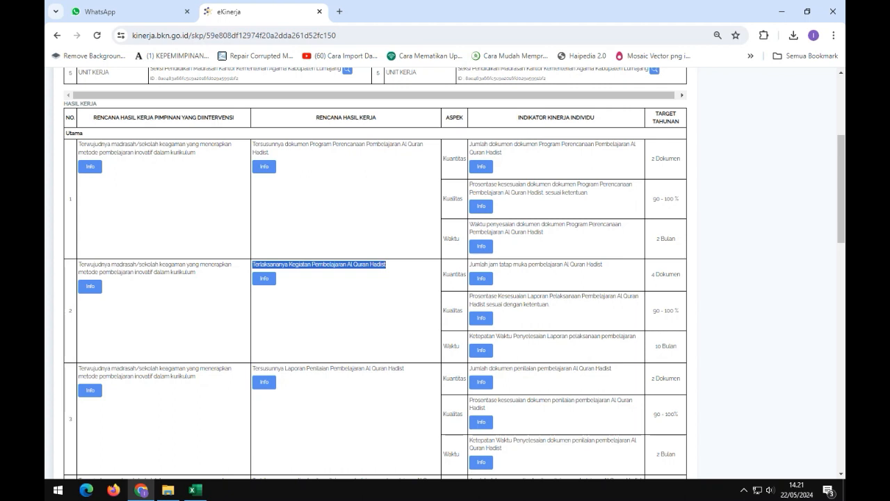
left_click(196, 490)
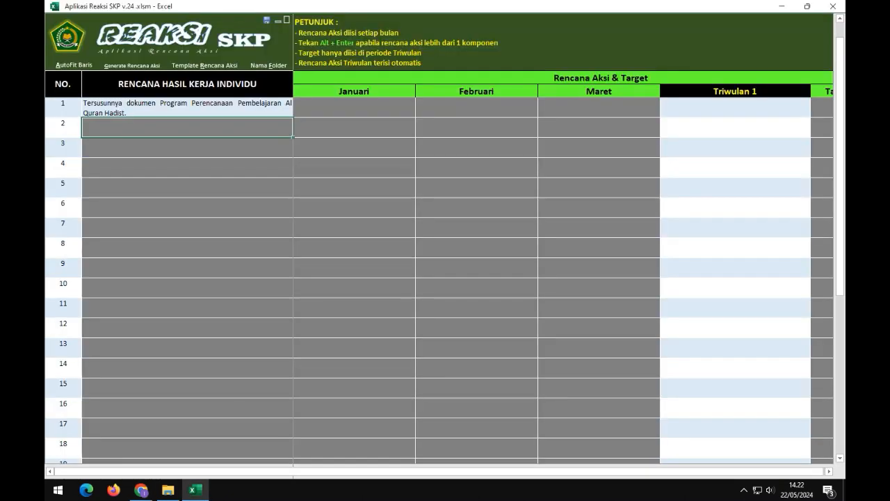
right_click(115, 126)
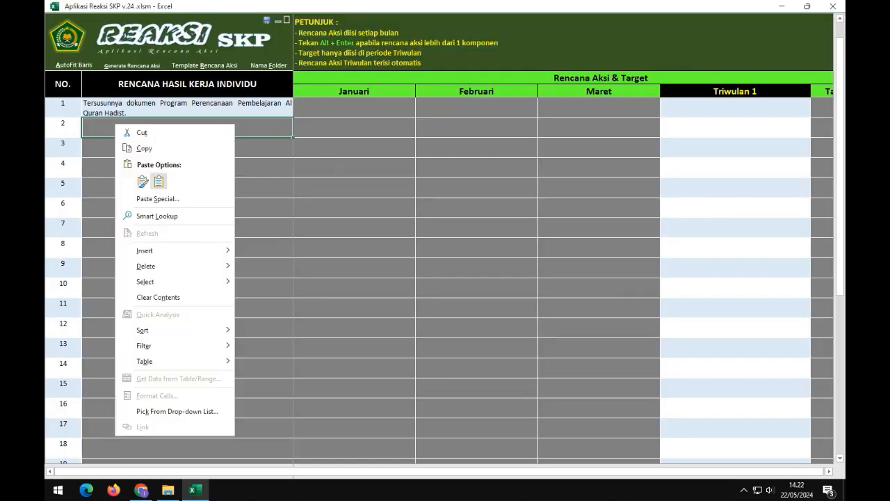
left_click(159, 181)
- Copy eKinerja's third Rencana Hasil Kerja, "Tersusunnya Laporan Penilaian Pembelajaran Al Quran Hadist", into row 3 of Rencana Hasil Kerja Individu in the Excel workbook
left_click(158, 147)
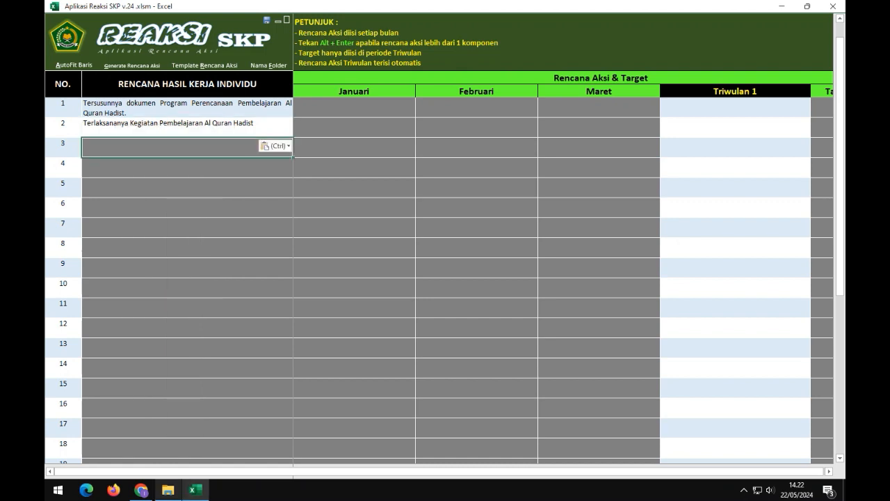
left_click(141, 489)
left_click_drag(252, 368, 404, 369)
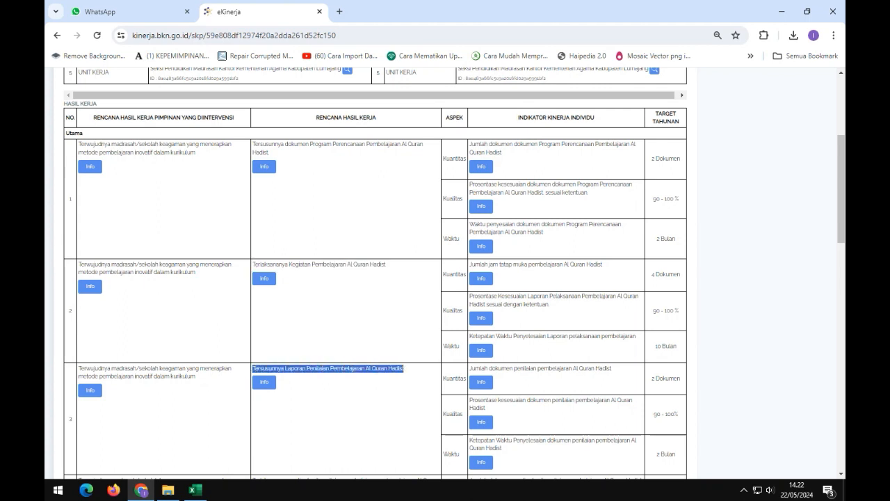
left_click(195, 489)
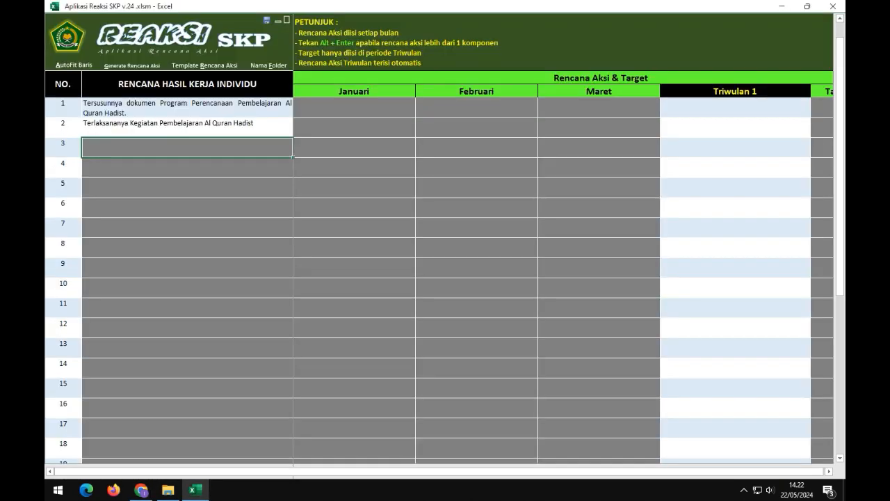
right_click(128, 152)
left_click(173, 211)
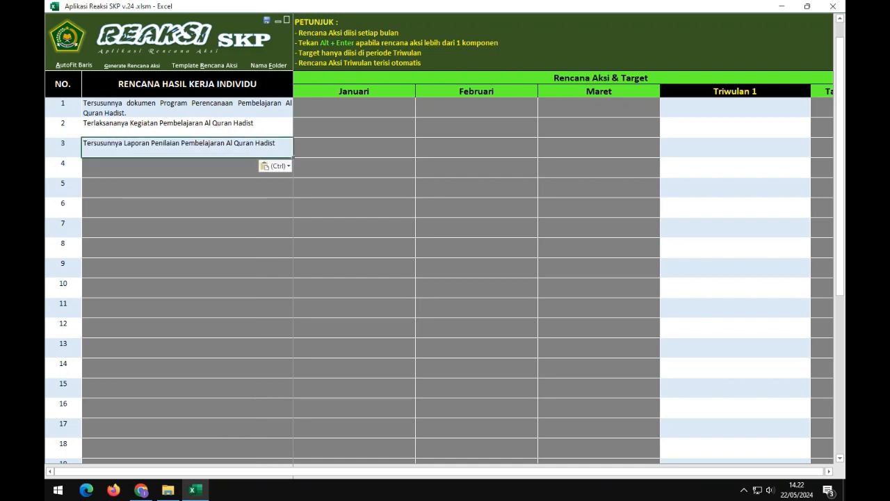
- Copy eKinerja's fourth Rencana Hasil Kerja, on analisa hasil penilaian pembelajaran Al Quran Hadist, into row 4 of Rencana Hasil Kerja Individu in Excel
left_click(141, 490)
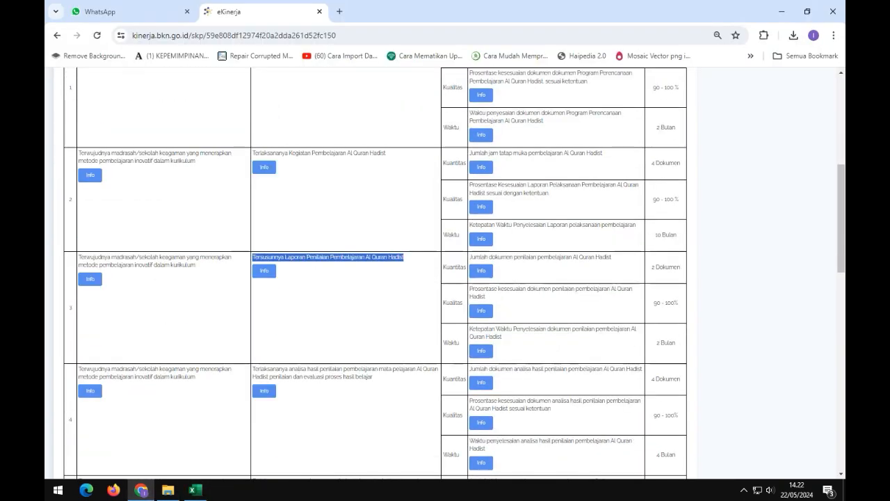
scroll(375, 271, "down", 1)
left_click_drag(253, 313, 374, 321)
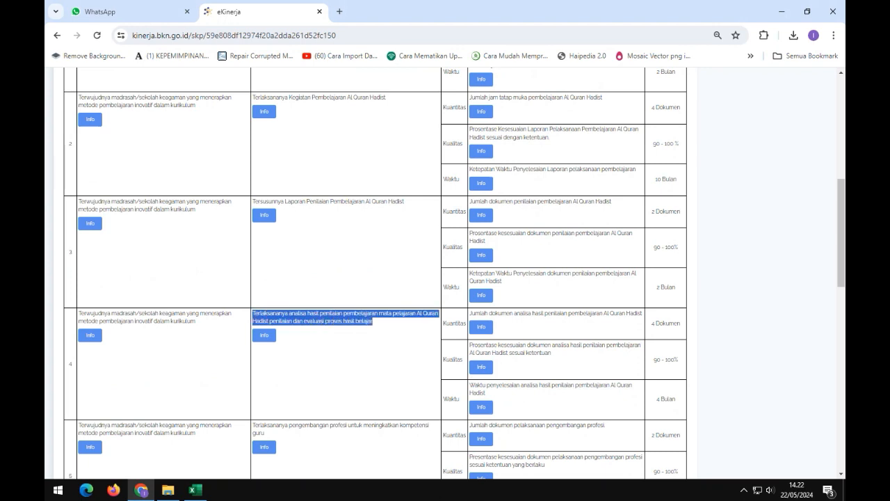
left_click(196, 489)
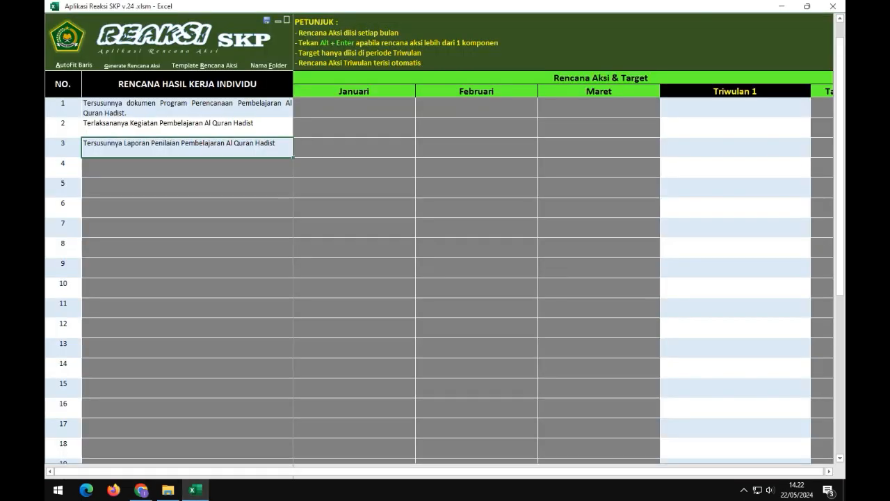
right_click(96, 167)
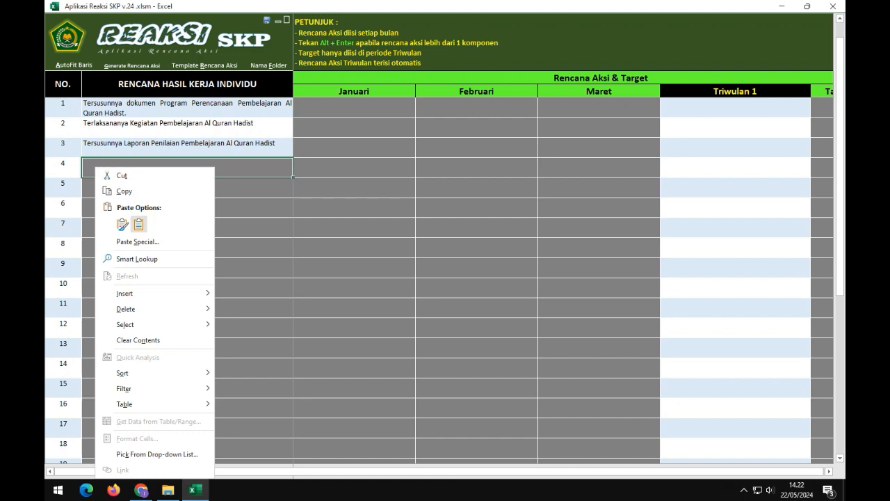
left_click(139, 224)
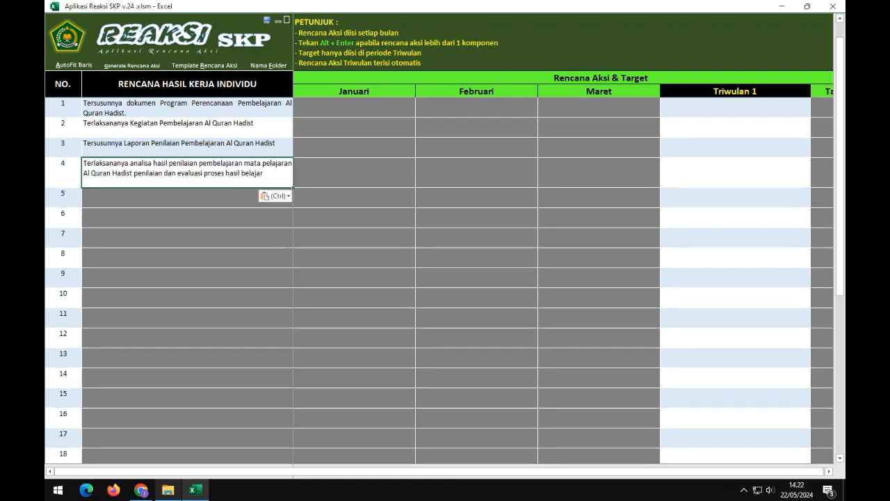
- Copy eKinerja's fifth Rencana Hasil Kerja, "Terlaksananya pengembangan profesi untuk meningkatkan kompetensi guru", into row 5 of Rencana Hasil Kerja Individu in Excel
left_click(141, 490)
scroll(376, 278, "down", 2)
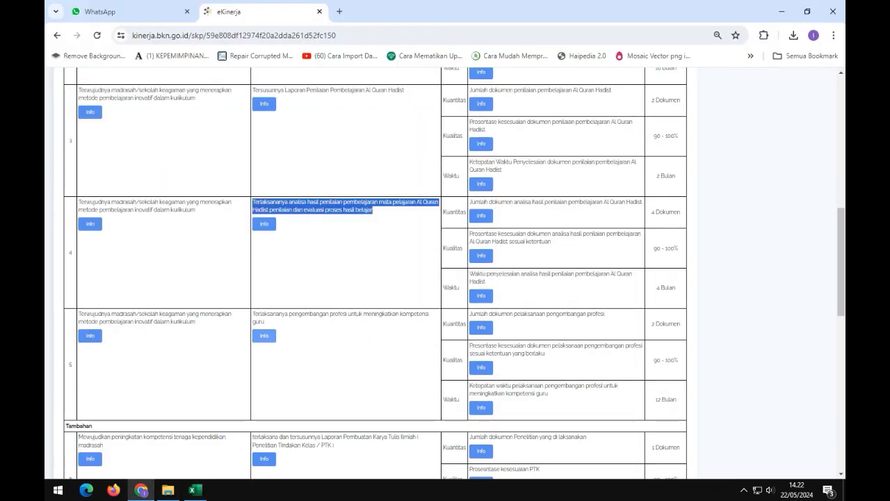
left_click_drag(264, 322, 252, 315)
right_click(258, 322)
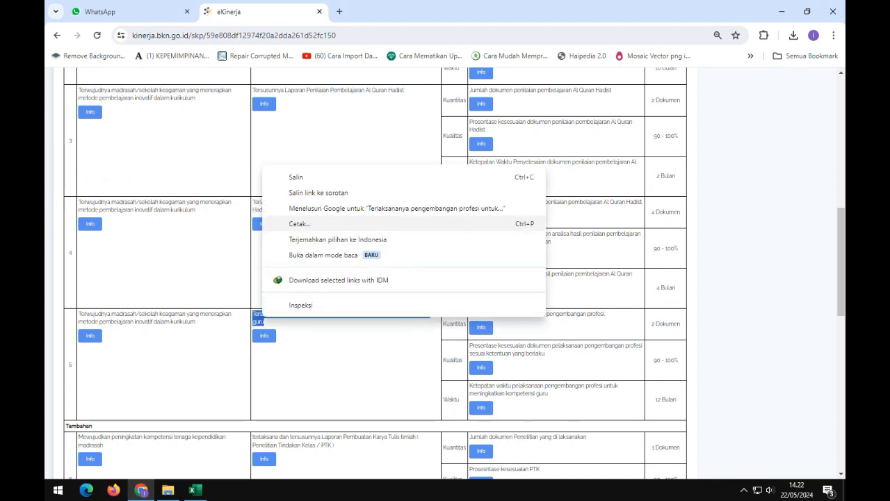
left_click(285, 176)
left_click(195, 489)
left_click(135, 197)
right_click(135, 198)
left_click(177, 224)
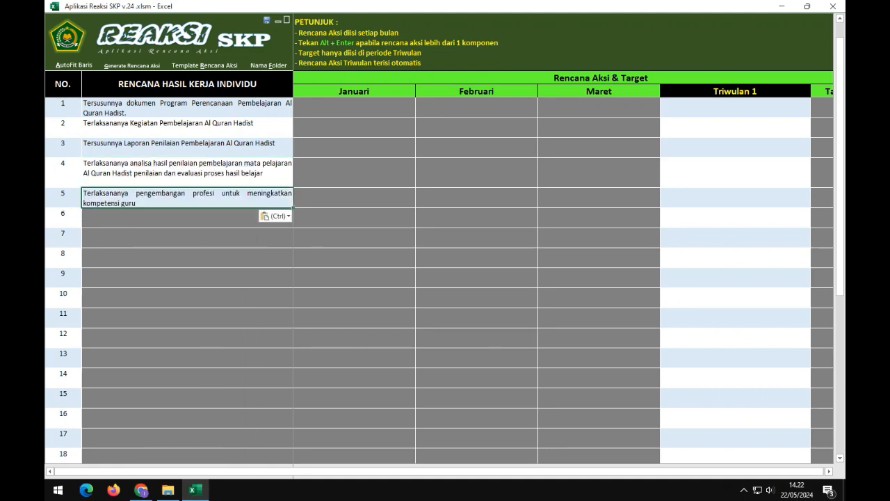
- Copy eKinerja's Tambahan plan, on Laporan Pembuatan Karya Tulis Ilmiah (Penelitian Tindakan Kelas / PTK), into row 6 of Rencana Hasil Kerja Individu in Excel
left_click(194, 490)
scroll(376, 278, "down", 1)
left_click_drag(335, 390, 252, 382)
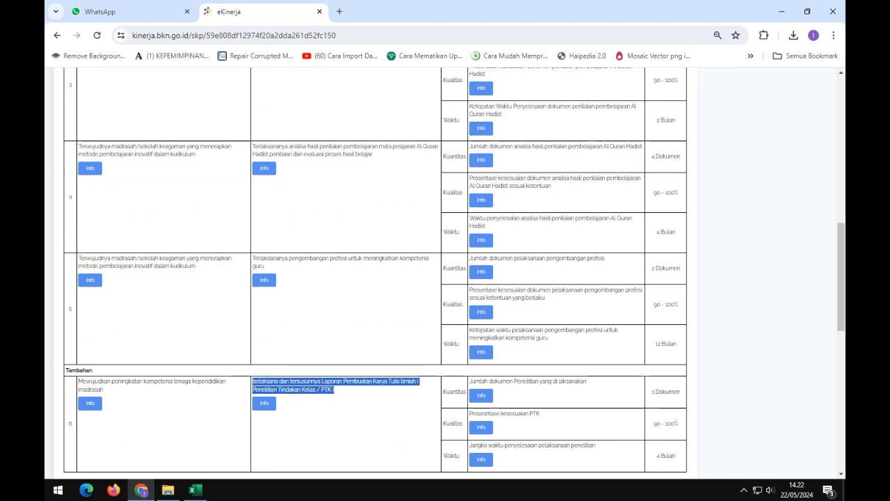
right_click(259, 394)
left_click(299, 244)
left_click(195, 490)
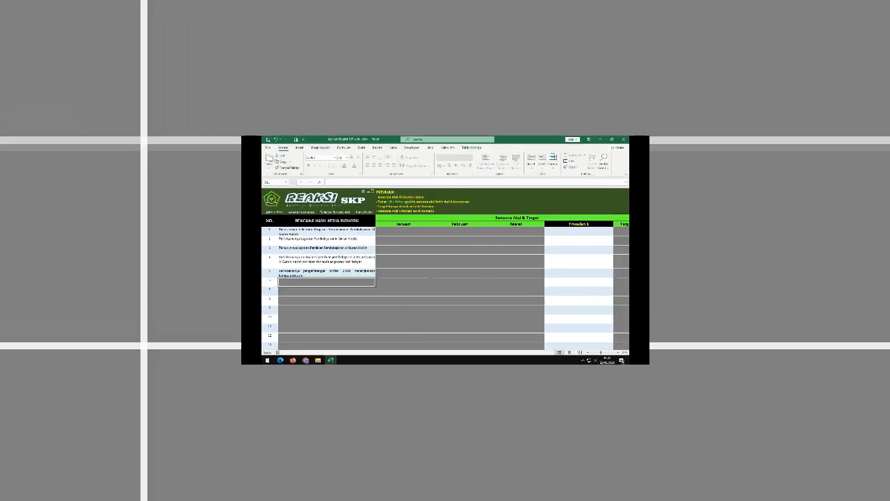
right_click(320, 283)
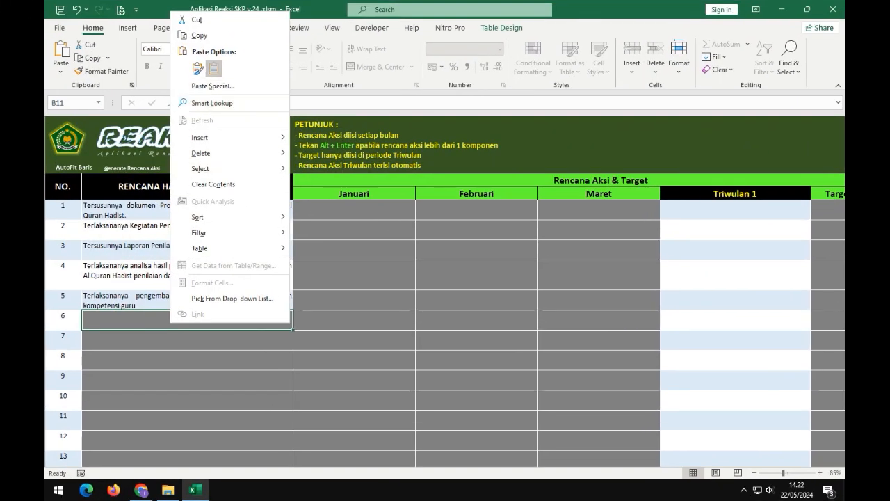
left_click(213, 67)
- Enter "Membuat perangkat pembelajaran Al Quran Hadist Semester Genap" as the Desember action plan in row 1
left_click(354, 274)
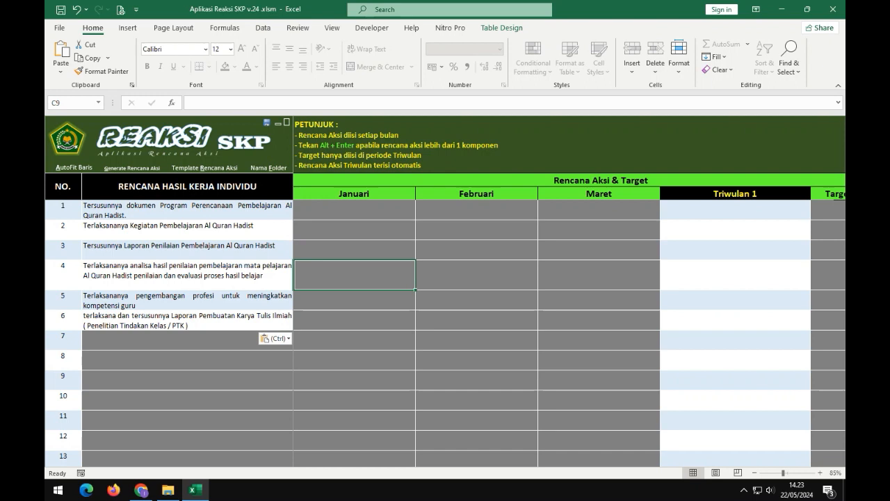
left_click(187, 211)
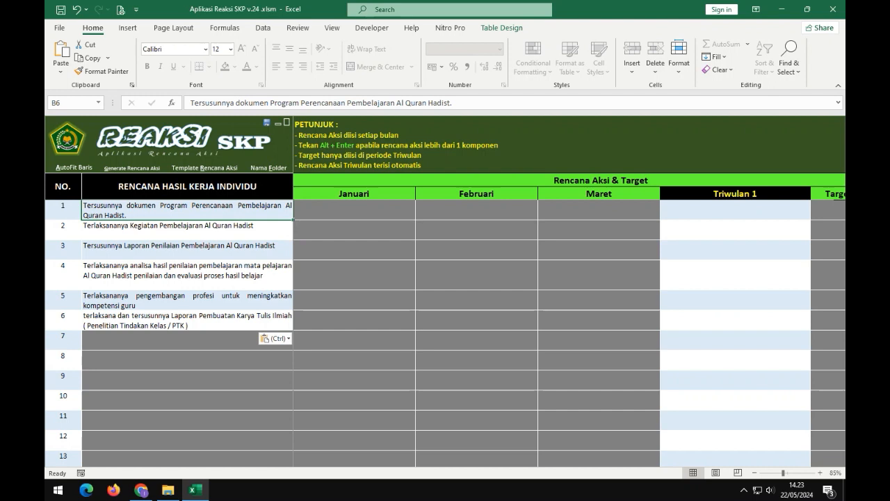
key("Right")
key("Right")
key("Right")
key("Right")
key("Right")
key("Right")
key("Right")
key("Right")
key("Right")
key("Right")
key("Right")
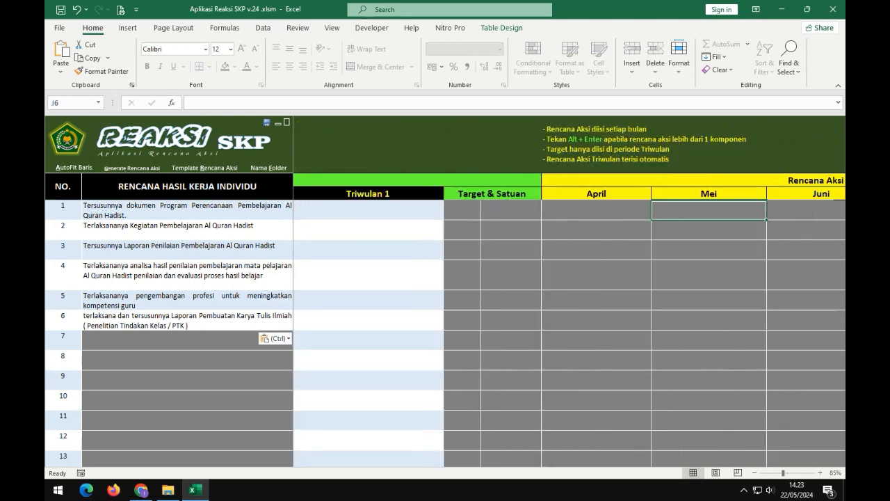
key("Right")
key("Right")
key("Right")
key("Right")
key("Right")
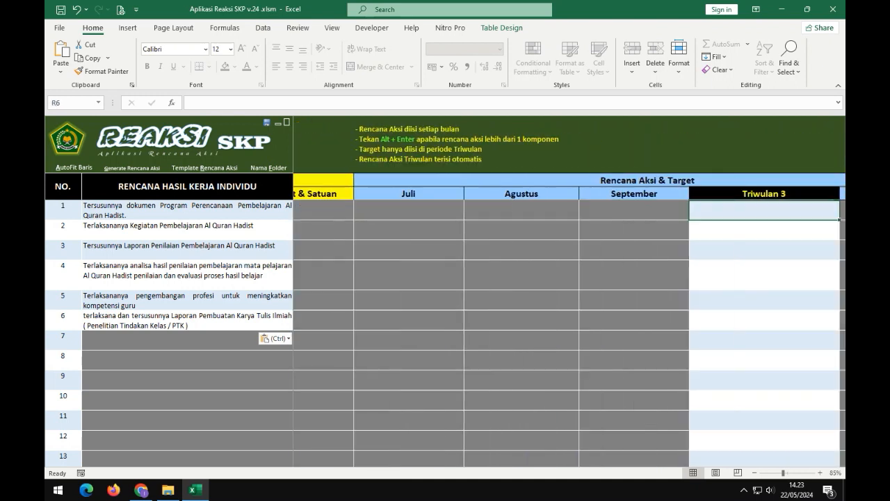
key("Right")
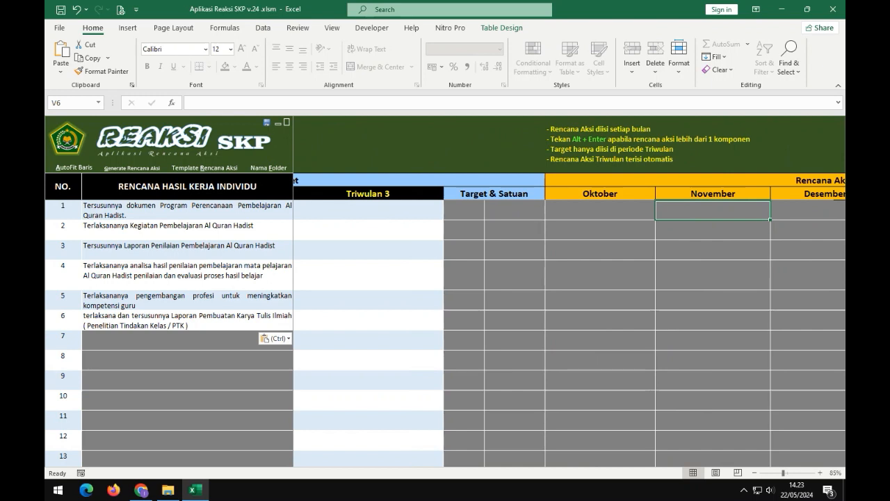
key("Right")
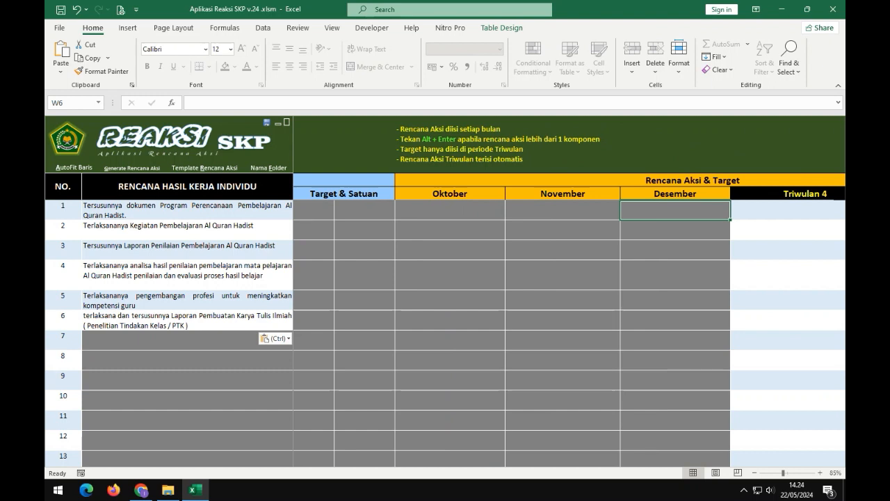
type("Me")
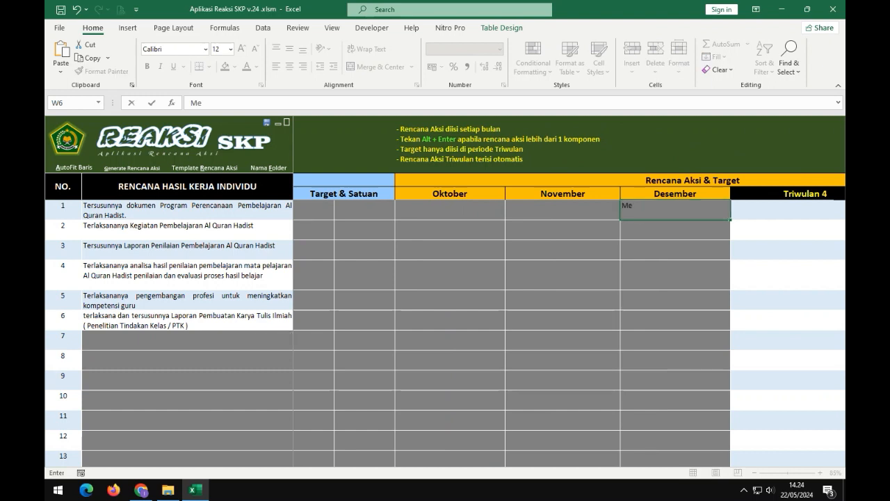
type("mbuat perangkat")
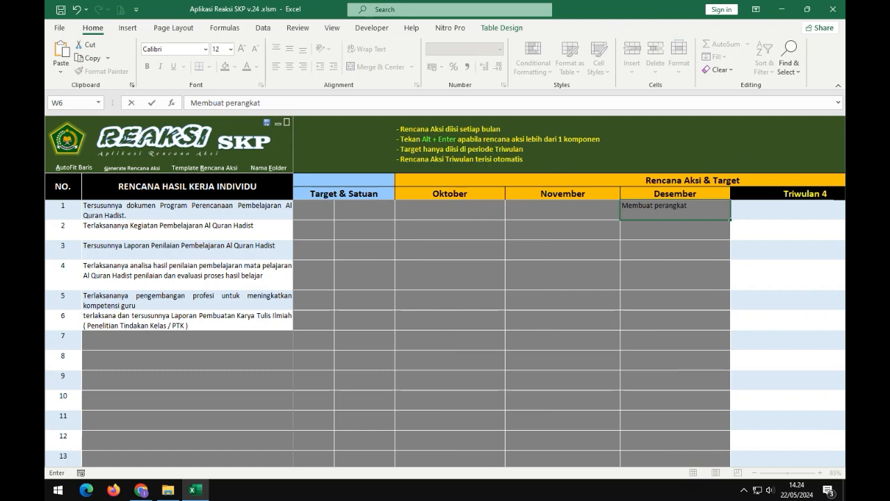
type(" pembelajaran Al")
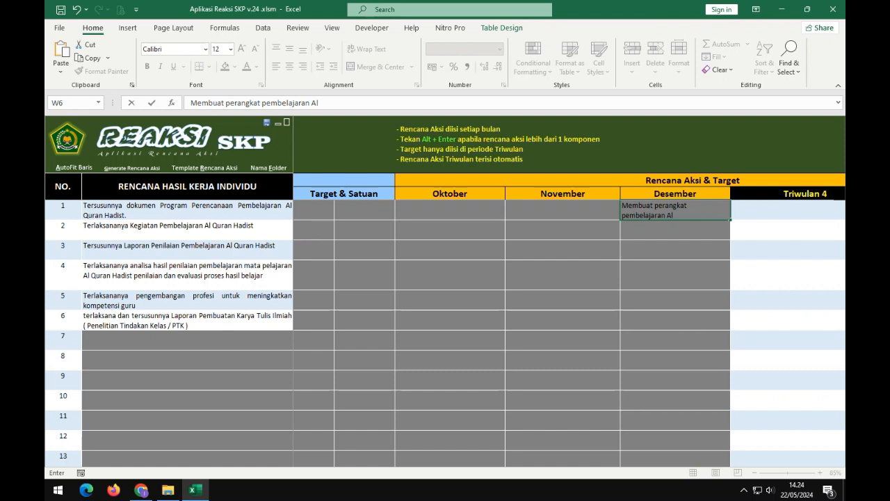
type(" Quran Hadist Seme")
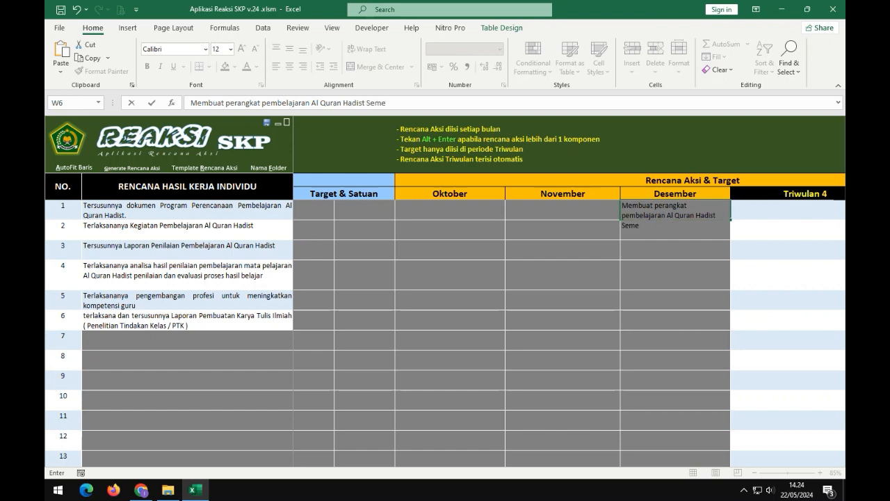
type("ster Genap")
key("Return")
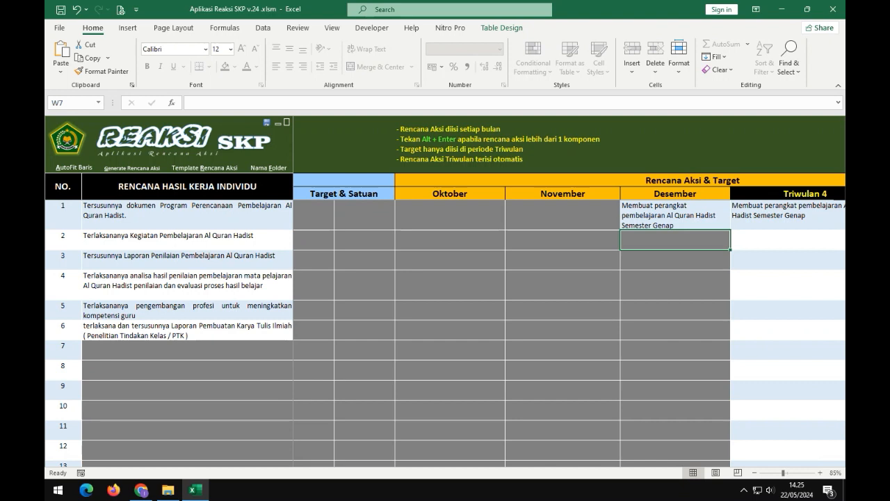
- Copy row 1's Desember action plan text into its Juni cell and change the ending to "Semester Ganjil"
left_click(674, 216)
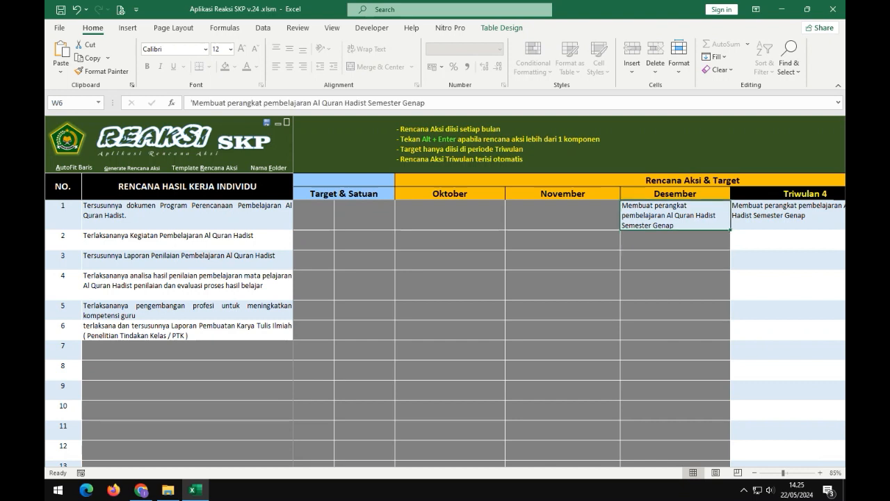
double_click(658, 215)
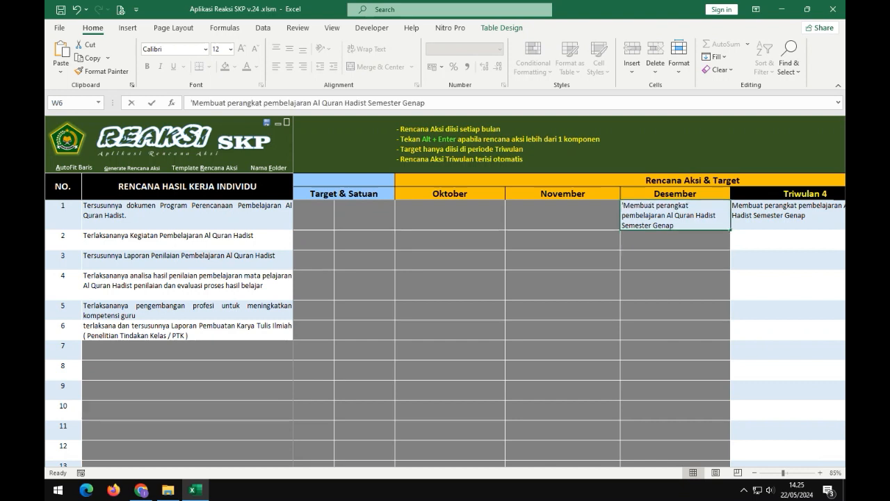
left_click_drag(676, 226, 623, 206)
key("ctrl+c")
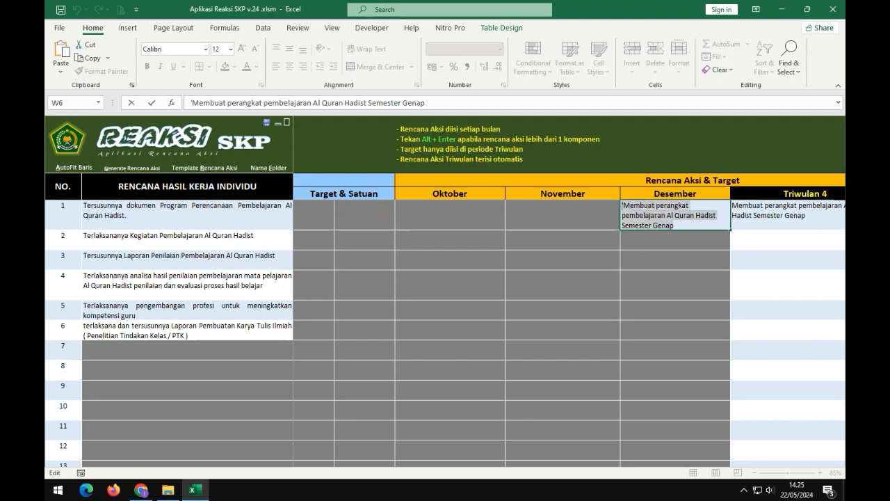
key("Escape")
key("Left")
key("Left")
key("Left")
key("Left")
key("Left")
key("Left")
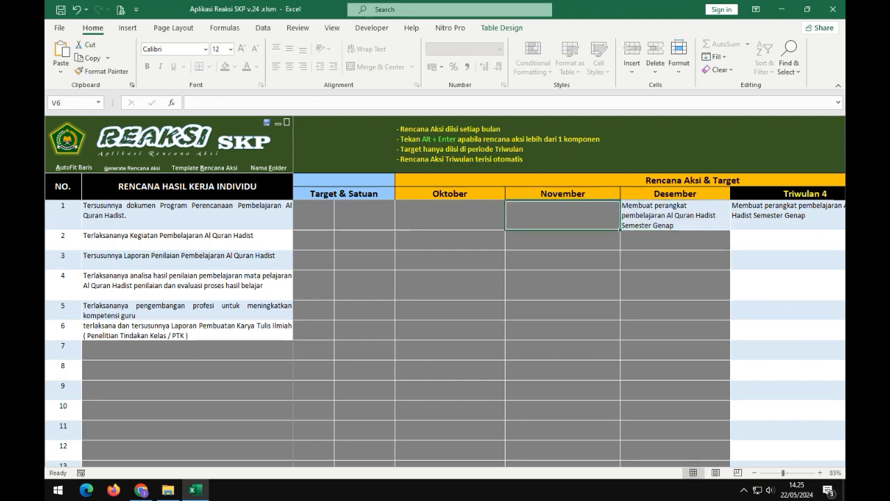
key("Left")
key("Left")
key("Left")
key("Left")
key("Left")
key("Left")
key("Left")
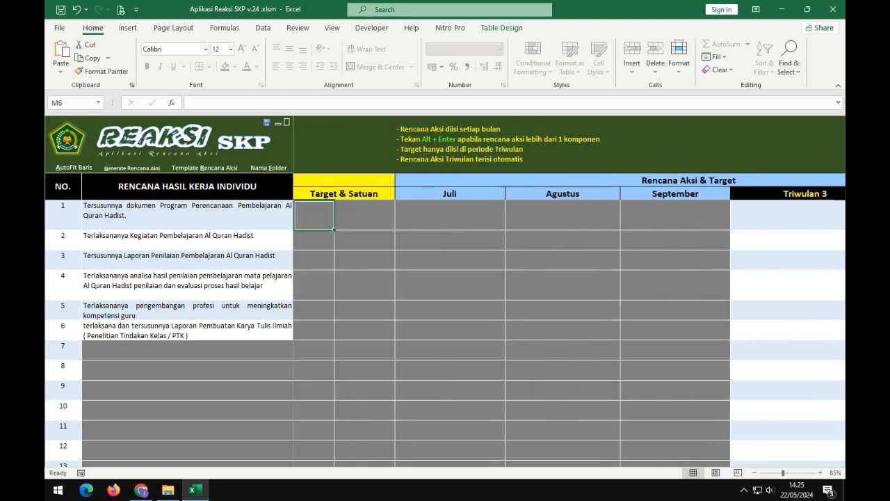
key("Left")
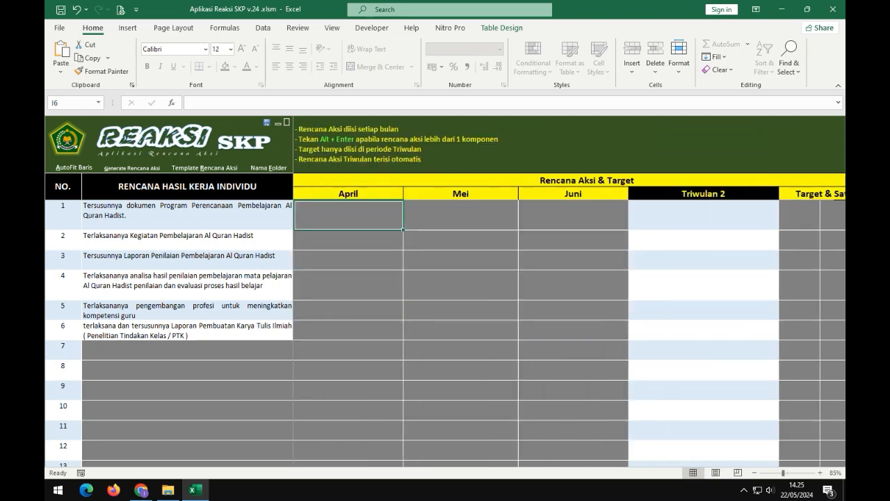
key("Right")
key("Right")
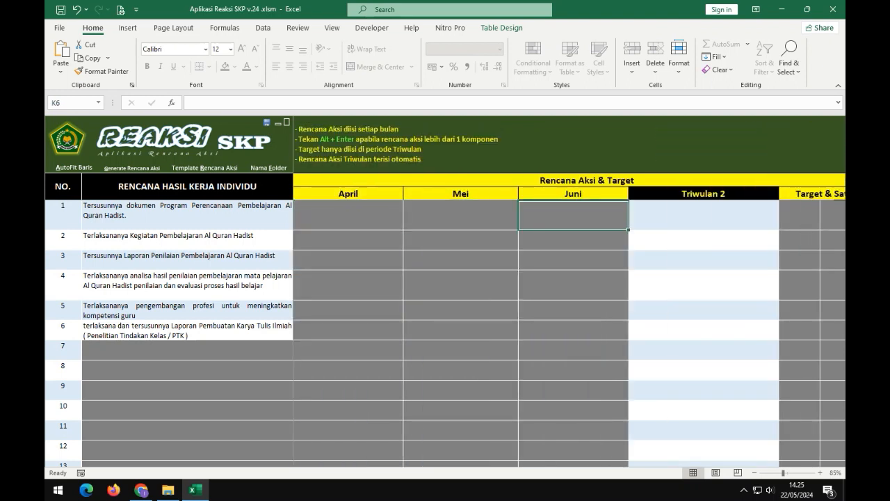
key("F2")
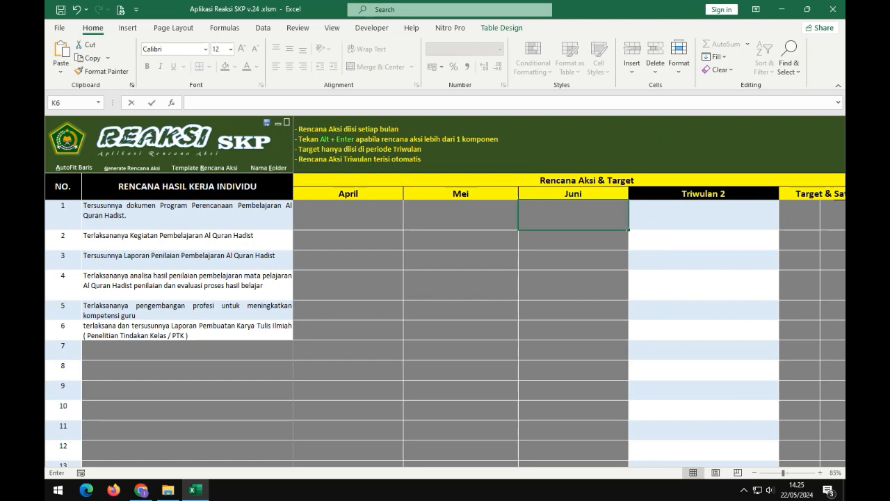
key("ctrl+v")
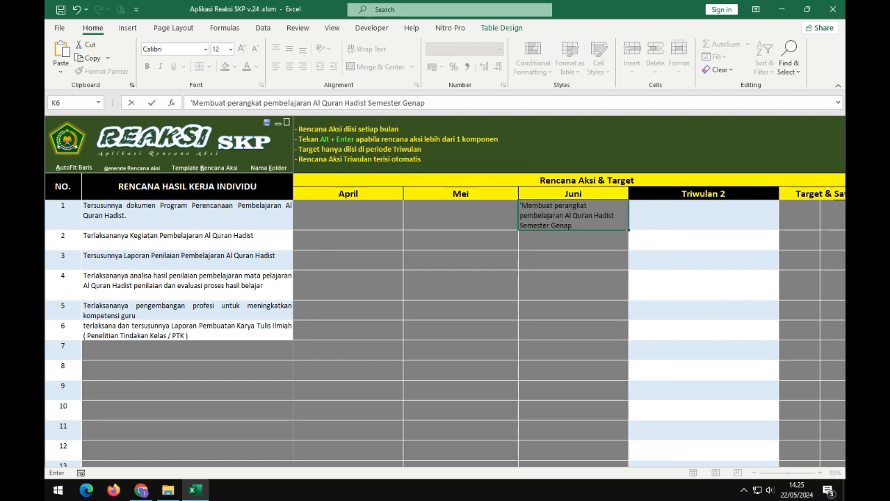
key("F2")
type("anjil")
key("Return")
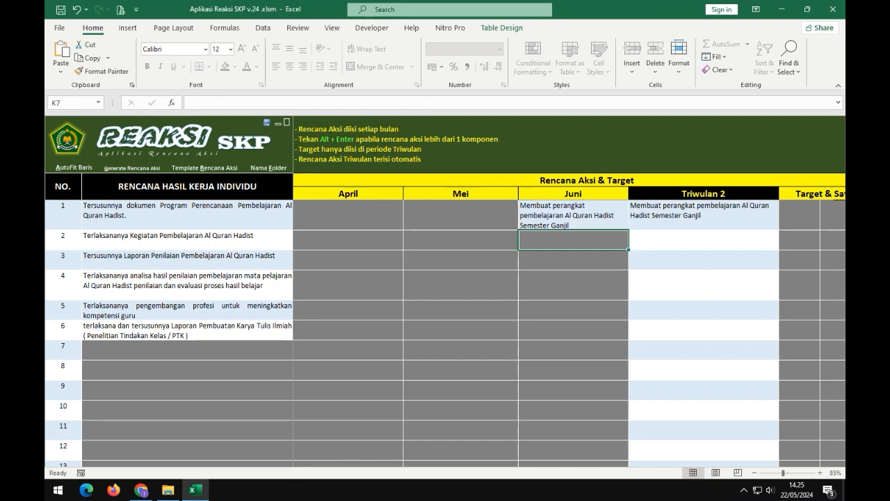
- Review row 1 across the Triwulan 2 to Triwulan 4 action plans and the Target Tahunan columns
key("Up")
key("Right")
key("Left")
key("Right")
key("Right")
key("Right")
key("Right")
key("Right")
key("Right")
key("Right")
key("Right")
key("Right")
key("Right")
key("Right")
key("Right")
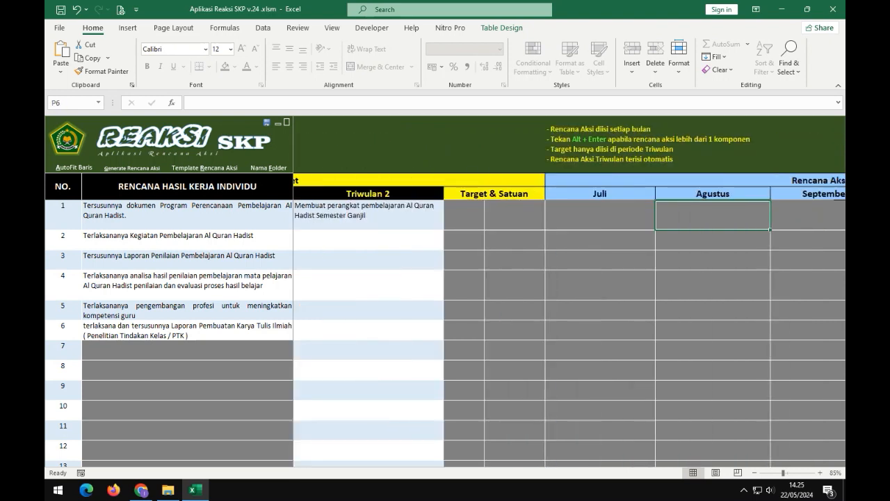
key("Right")
key("Right")
key("Right")
key("Right")
key("Right")
key("Right")
key("Right")
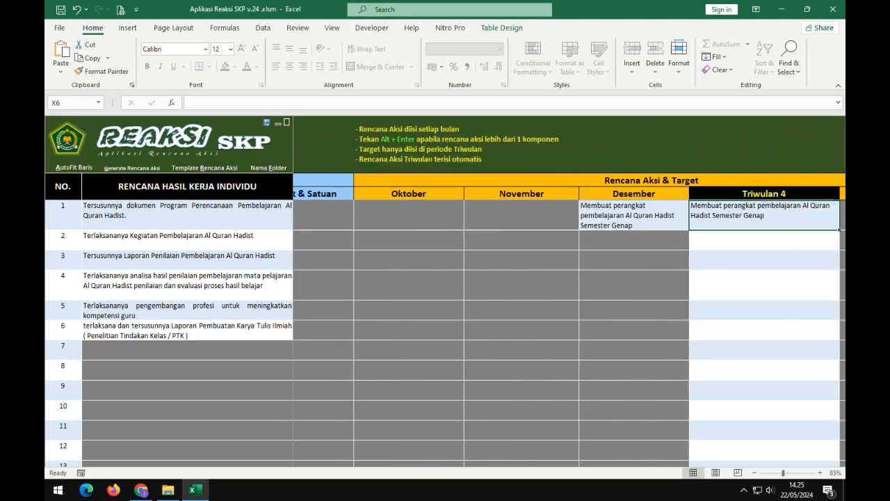
key("Left")
key("Left")
key("Left")
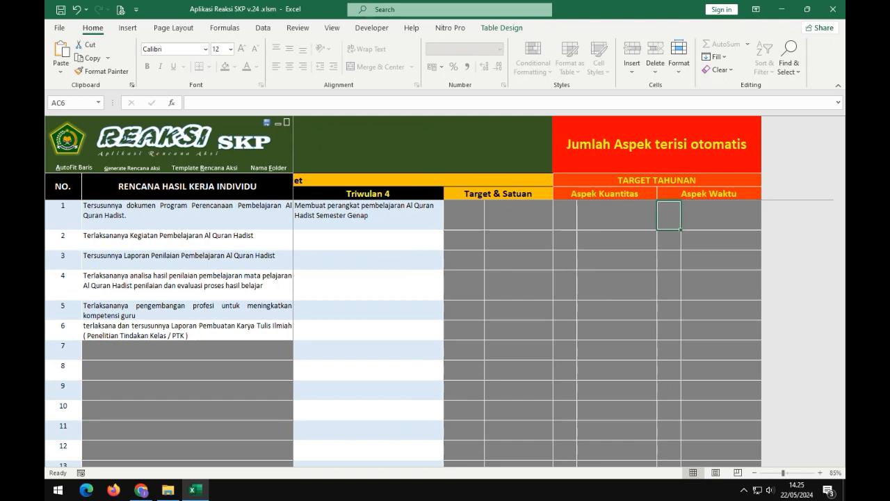
- Check row 1's Triwulan 4 Target & Satuan cells alongside its annual Aspek Kuantitas and Aspek Waktu cells
key("Right")
key("Right")
key("Left")
key("Left")
key("Left")
key("Left")
key("Left")
key("Left")
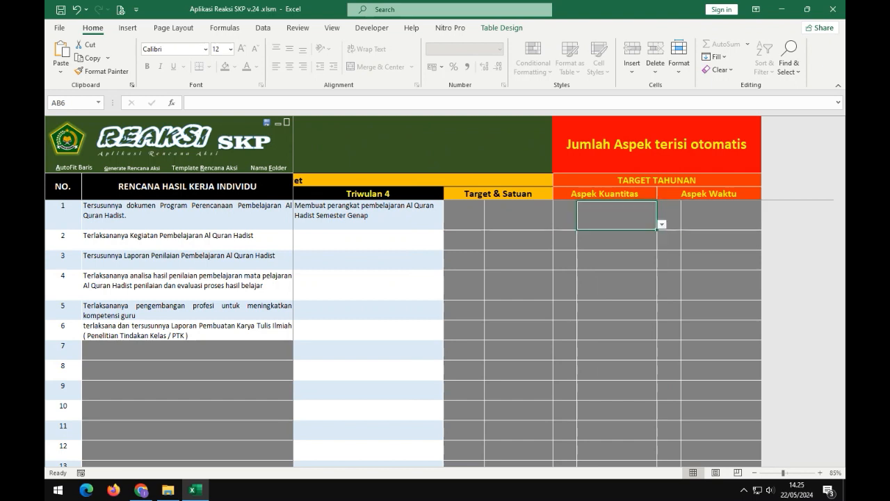
key("Right")
key("Right")
key("Right")
key("Right")
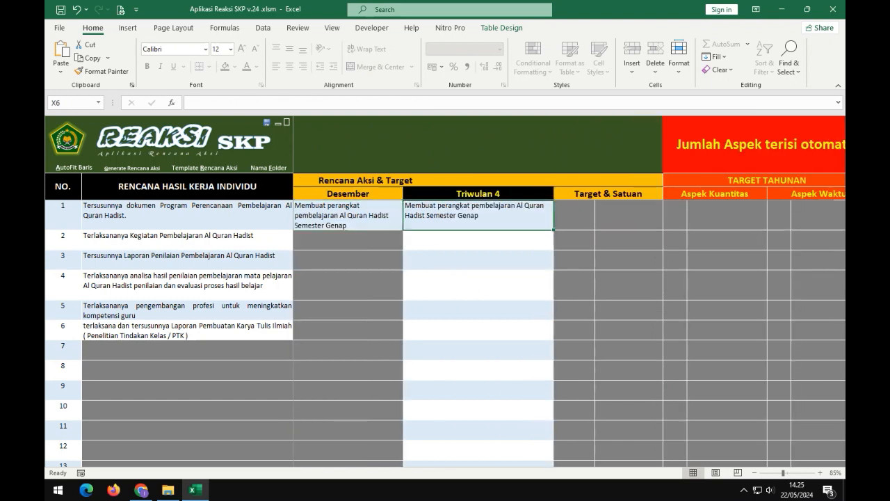
key("Right")
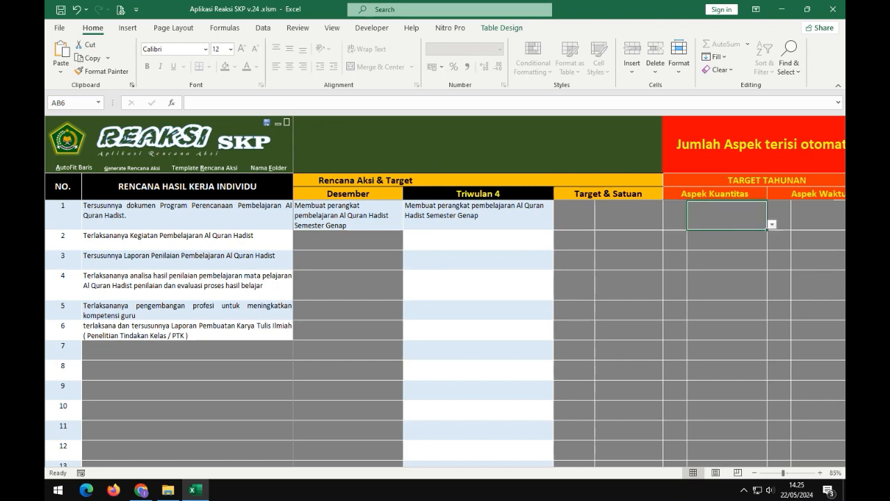
key("Right")
key("Right")
- Clear the trial target number from row 1's Triwulan 4 Target & Satuan
key("Left")
key("Left")
key("Left")
key("Left")
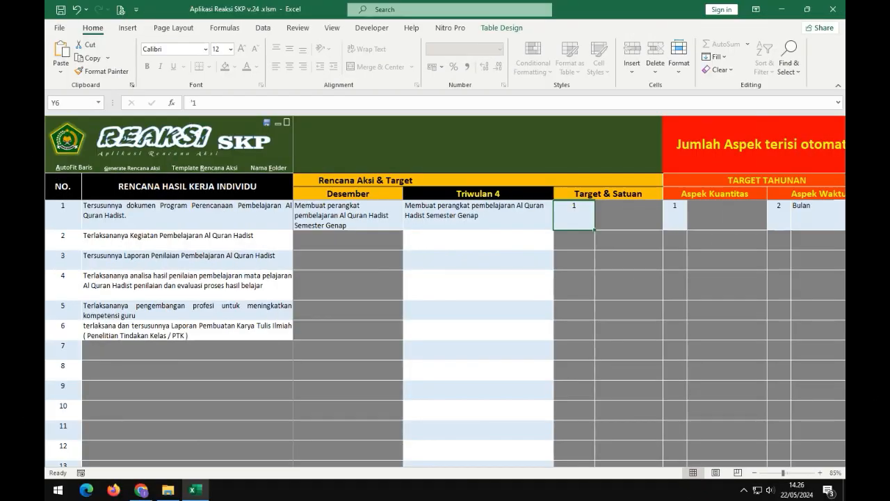
key("Delete")
- Return to the Rencana Hasil Kerja Individu text in row 1 with the sheet zoomed out to 70%
key("Left")
key("Left")
key("Left")
key("Left")
key("Left")
key("Left")
key("Left")
key("Left")
key("Left")
key("Left")
key("Left")
key("Left")
key("Left")
key("Left")
key("Left")
key("Left")
key("Left")
key("Left")
key("Left")
key("Left")
key("Left")
key("Left")
key("Left")
key("Left")
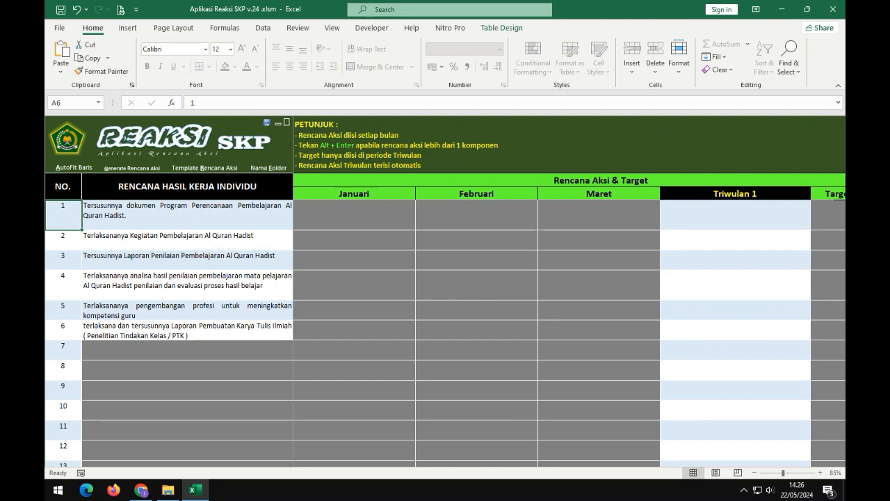
scroll(445, 292, "down", 1)
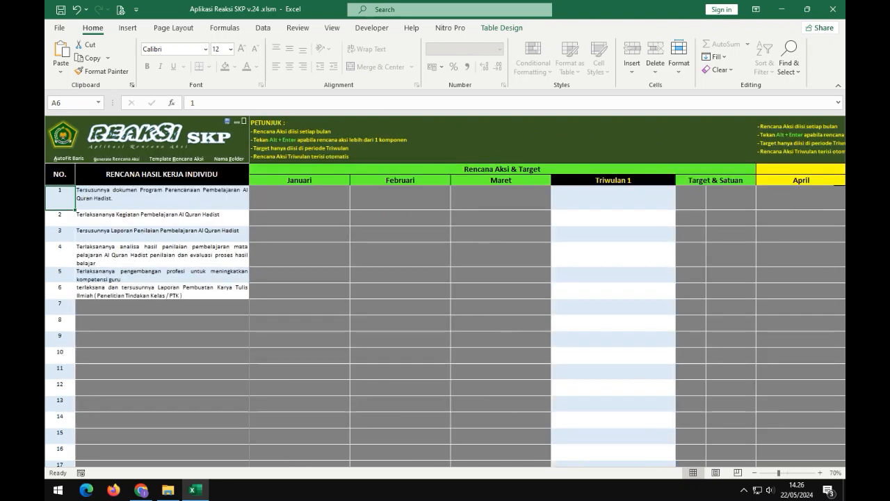
left_click(161, 198)
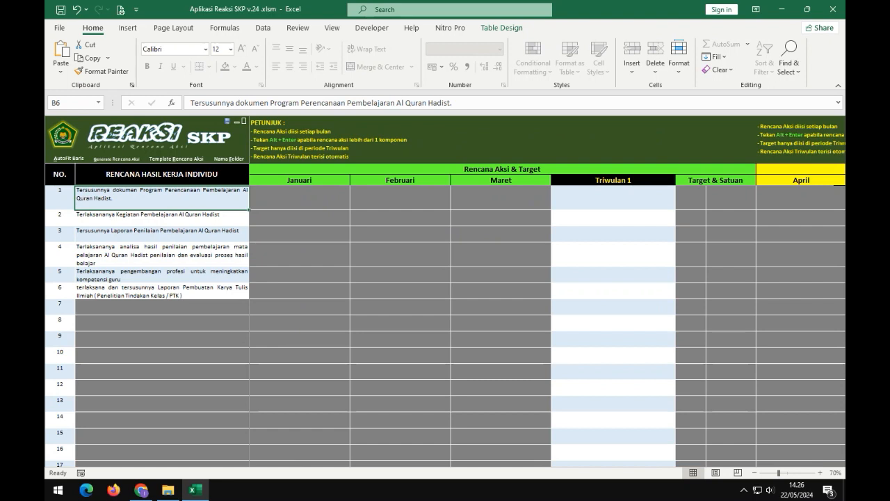
- Examine row 1's monthly action plans and quarterly recaps from Januari through Triwulan 4
key("Right")
key("Right")
key("Right")
key("Right")
key("Right")
key("Left")
key("Left")
key("Right")
key("Right")
key("Right")
key("Right")
key("Right")
key("Right")
key("Right")
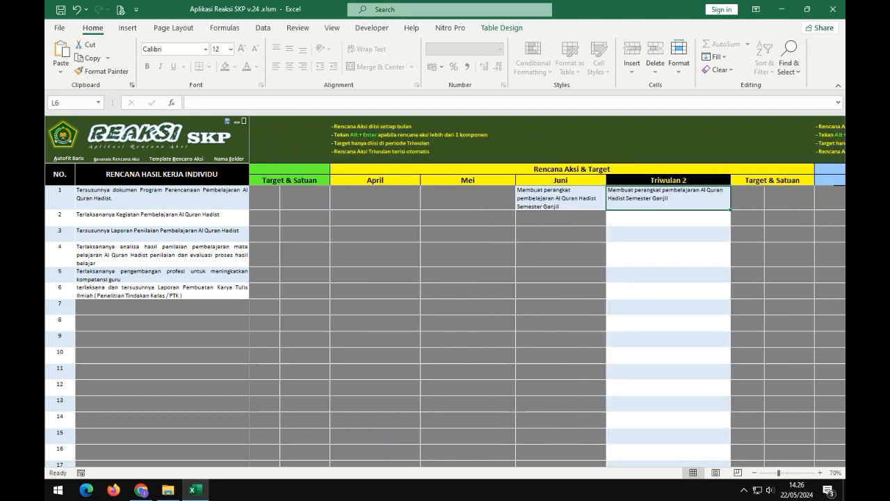
key("Left")
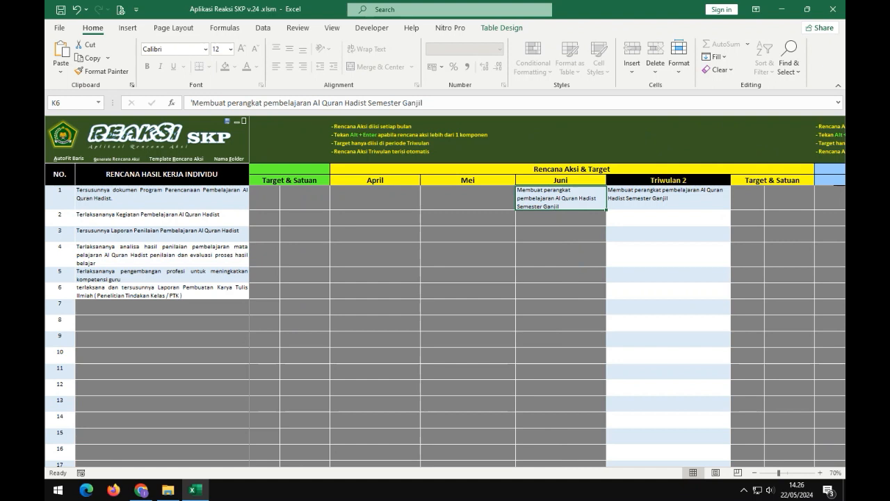
key("Right")
key("Right")
key("Right")
key("Right")
key("Right")
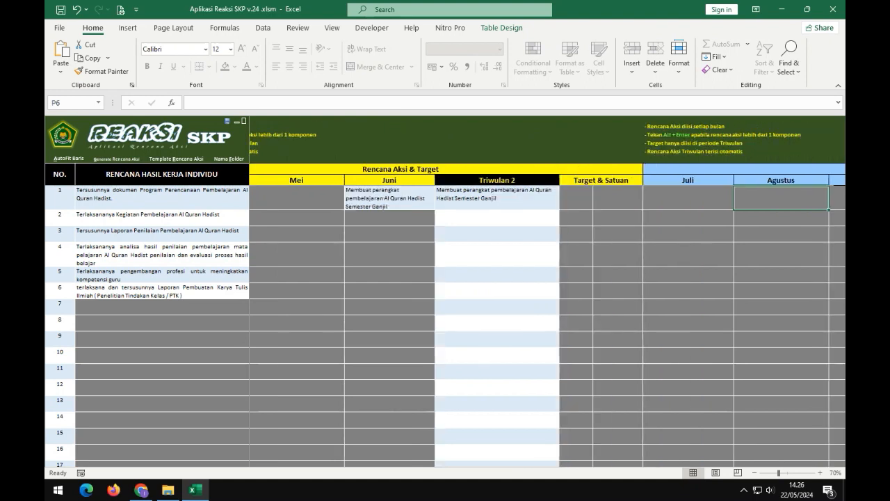
key("Left")
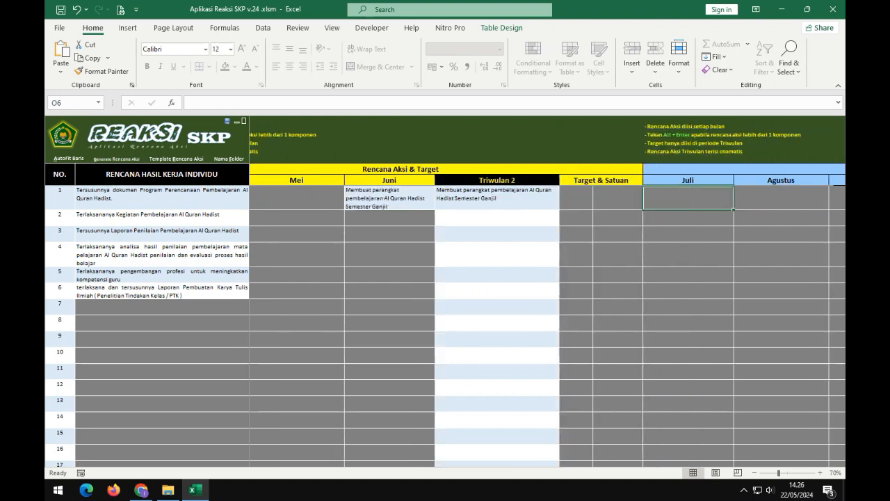
key("Right")
key("Right")
key("Right")
key("Right")
key("Right")
key("Right")
key("Right")
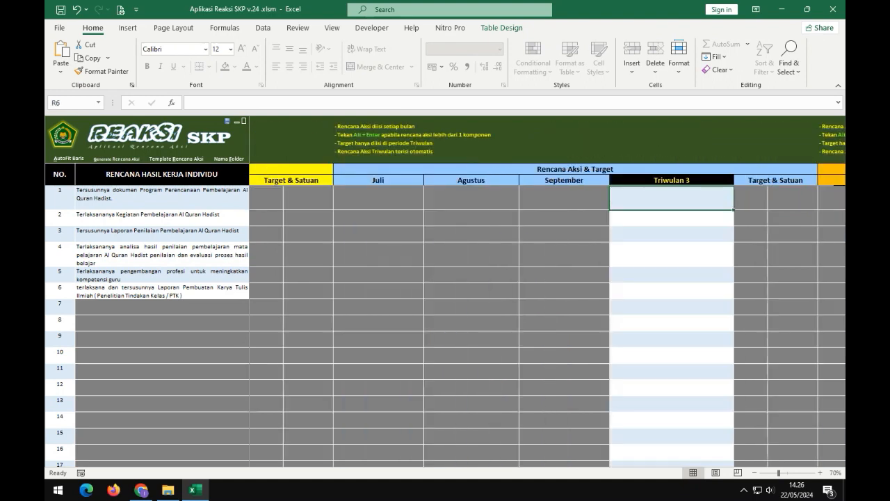
key("Right")
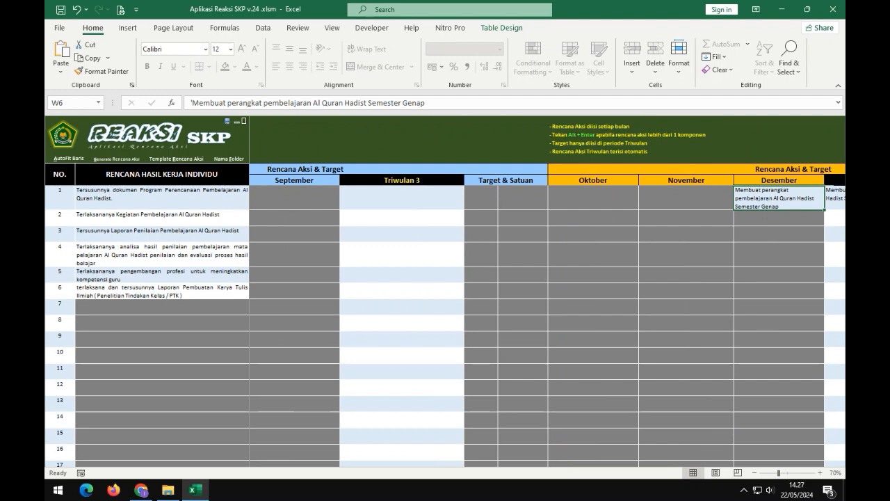
key("Right")
key("Right")
- Go back to row 1's Triwulan 2 section and re-check its Juni action plan and Target & Satuan cells
key("Left")
key("Left")
key("Left")
key("Left")
key("Left")
key("Left")
key("Left")
key("Left")
key("Left")
key("Left")
key("Left")
key("Left")
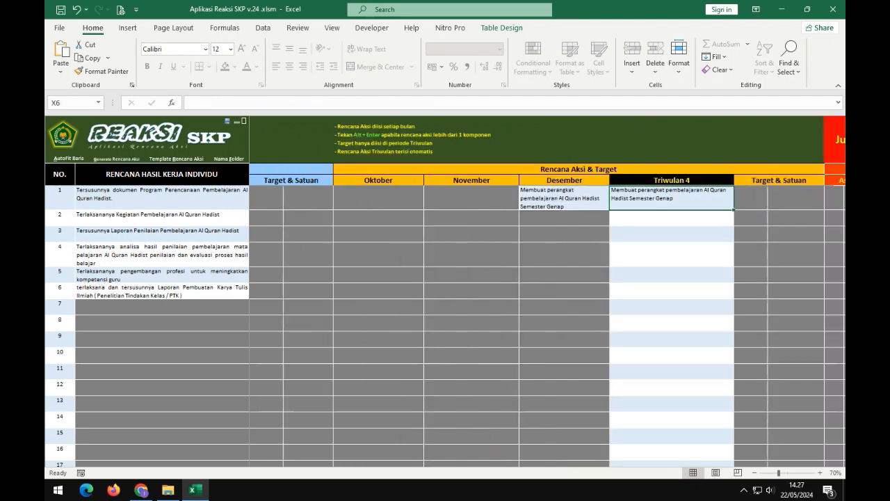
key("Left")
key("Left")
key("Left")
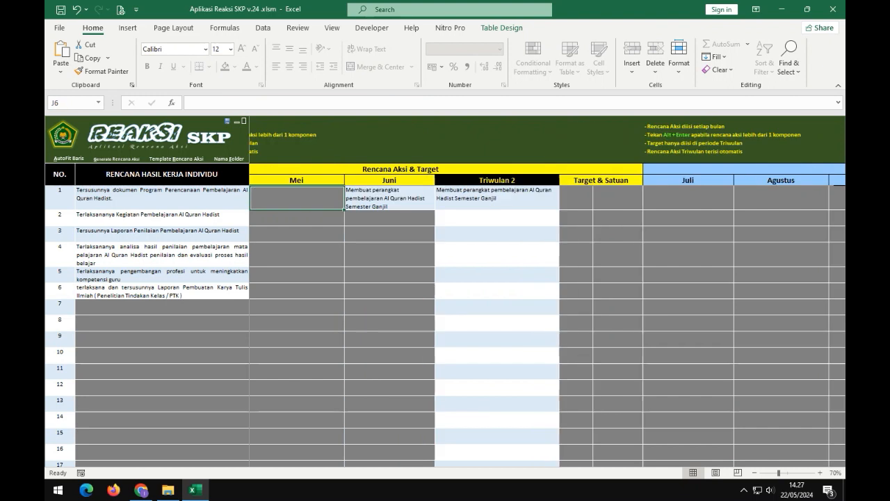
key("Right")
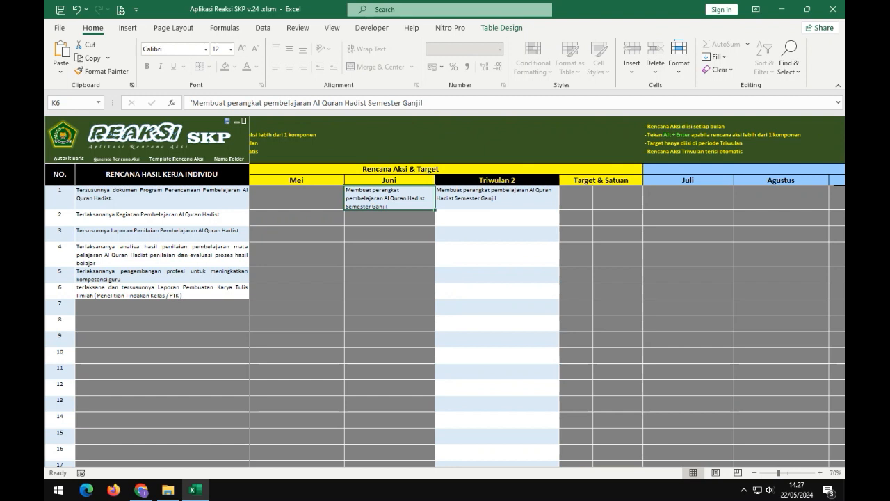
key("Right")
key("Right")
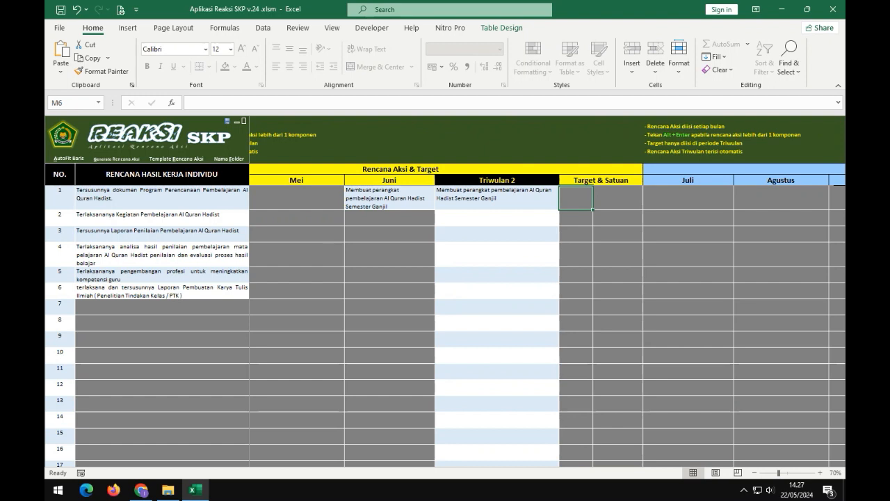
key("Left")
key("Left")
key("Left")
key("Left")
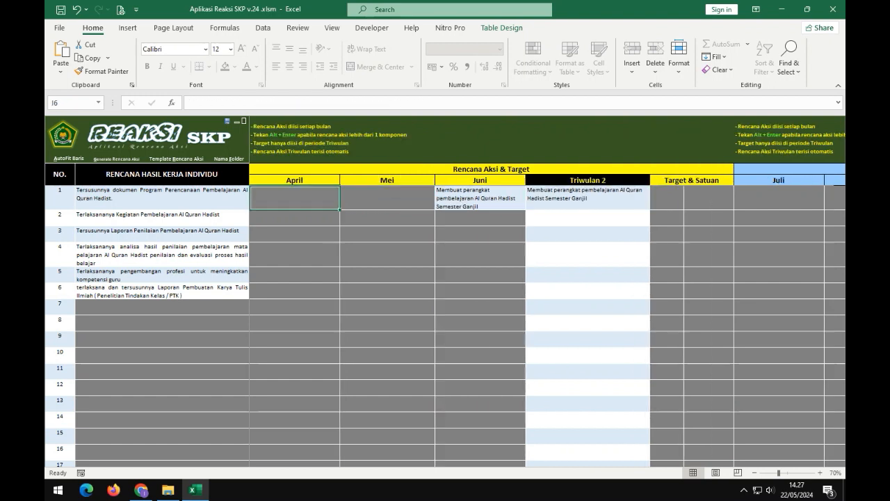
key("Right")
key("Right")
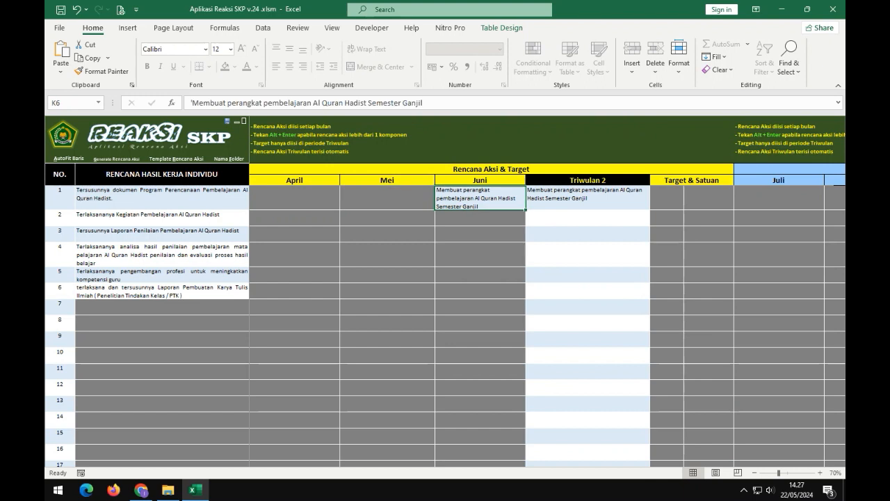
- Set row 1's Triwulan 2 Target & Satuan to 1 Dokumen
key("Right")
key("Right")
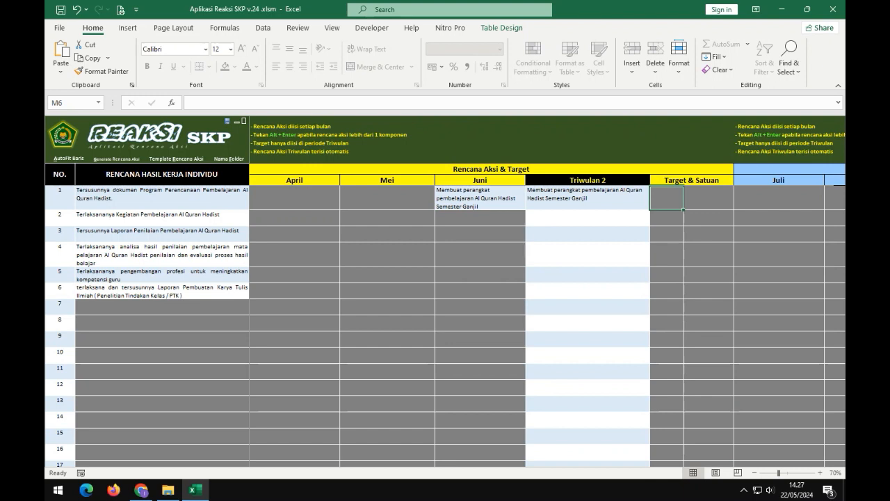
type("1")
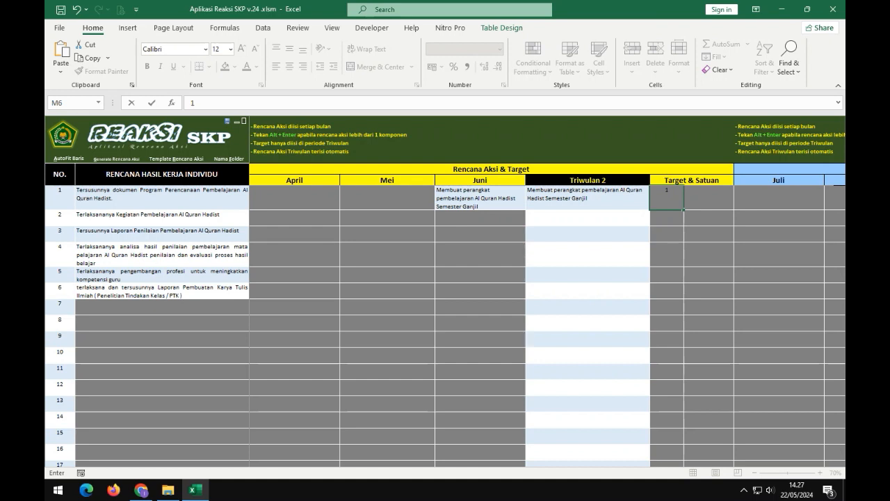
key("Tab")
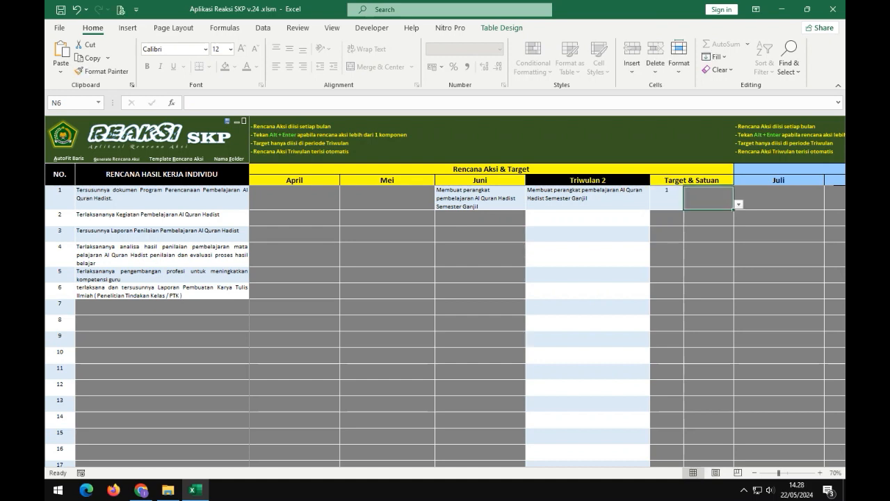
left_click(739, 204)
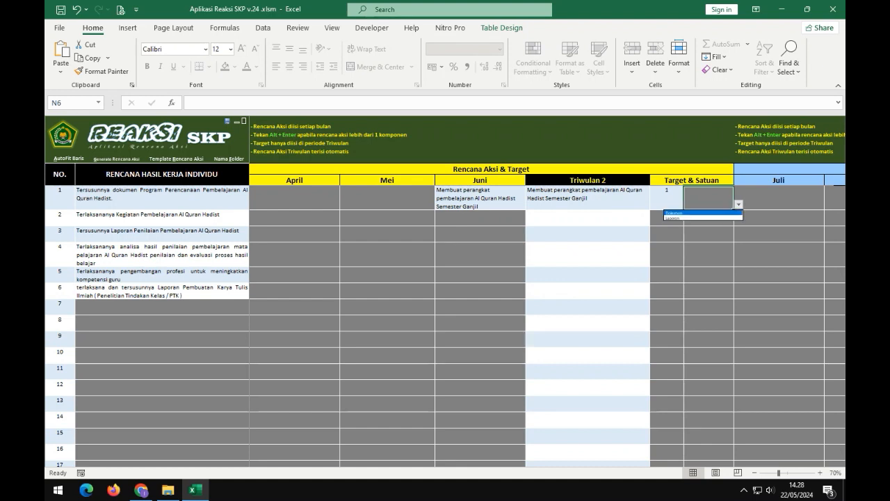
key("Up")
key("Return")
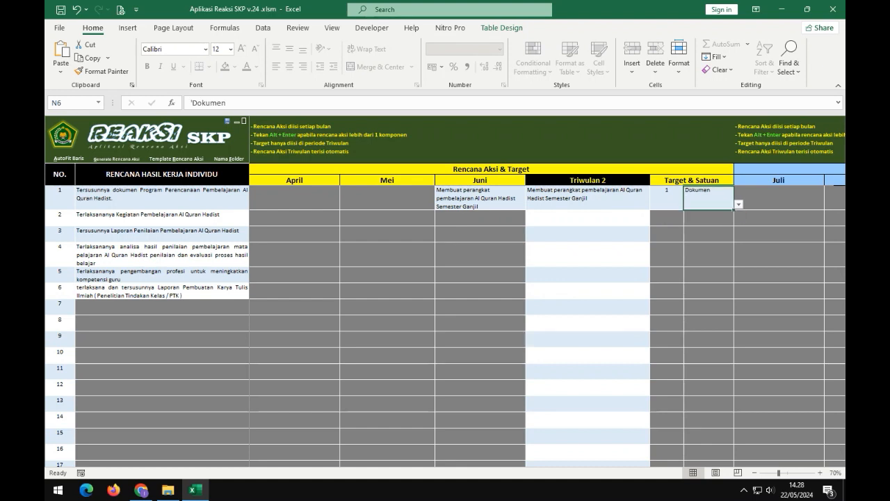
- Switch row 1's Triwulan 2 target unit to Laporan and back to Dokumen
key("alt+Down")
key("Down")
key("Return")
key("alt+Down")
key("Up")
key("Return")
- Change the target number in row 1's Triwulan 2 Target & Satuan to 3
key("Left")
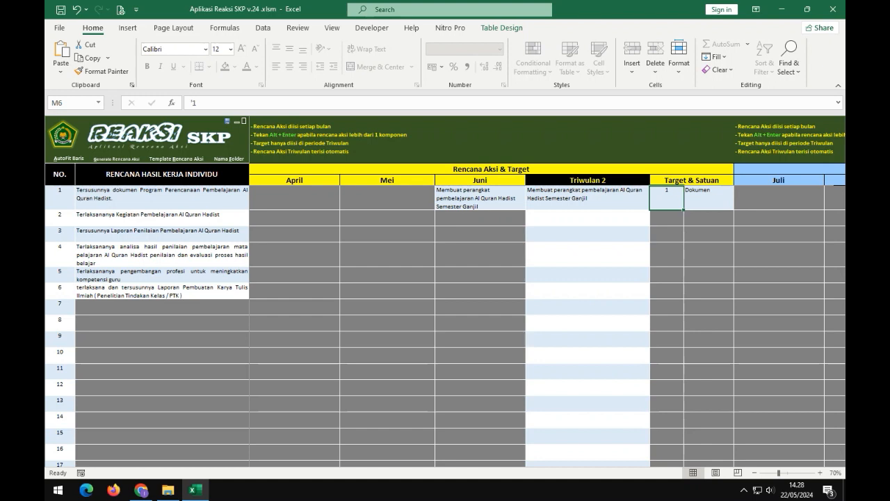
type("3")
key("Tab")
- Set row 1's Triwulan 4 Target & Satuan to 3 Dokumen
key("Tab")
key("Tab")
key("Tab")
key("Tab")
key("Tab")
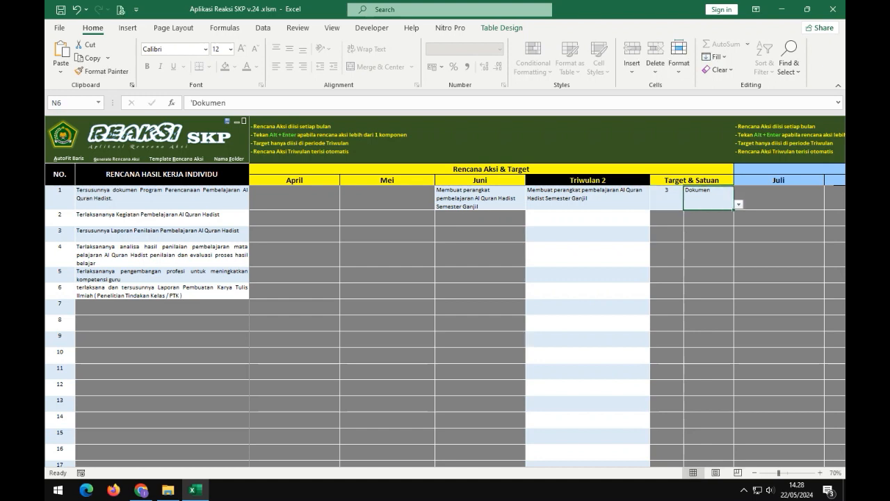
key("Tab")
key("Tab")
key("Tab")
key("Tab")
key("Tab")
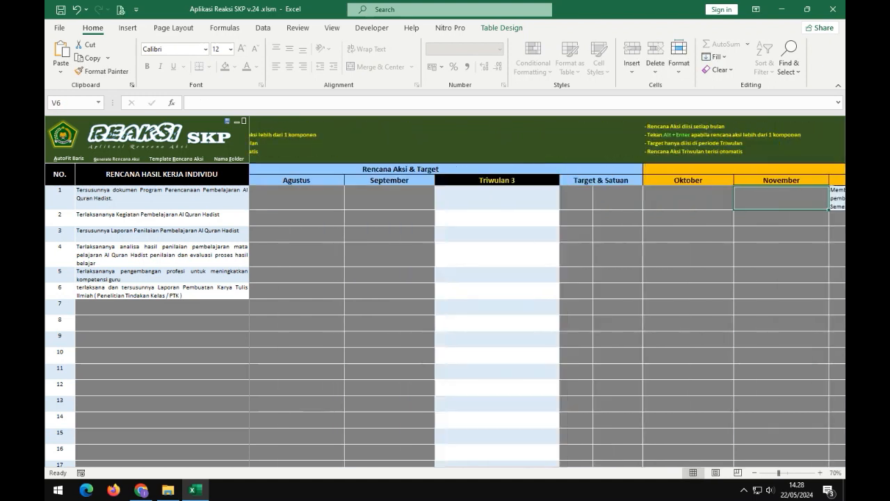
key("Tab")
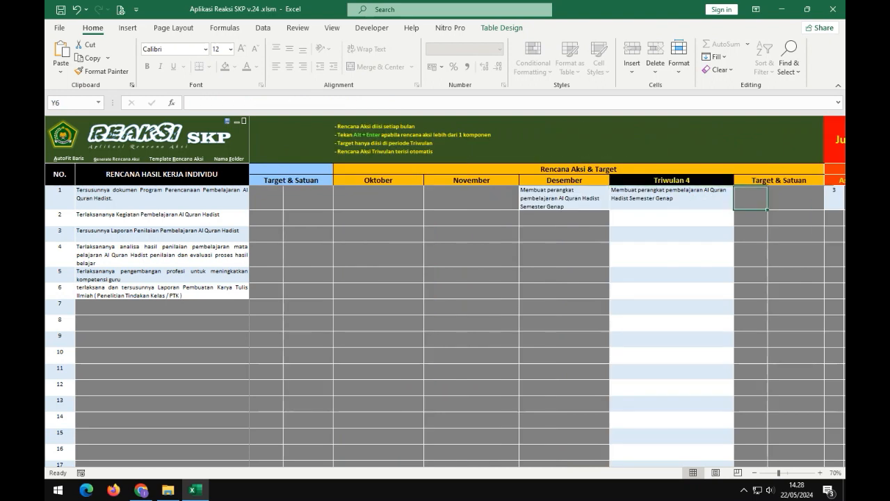
type("3")
key("Tab")
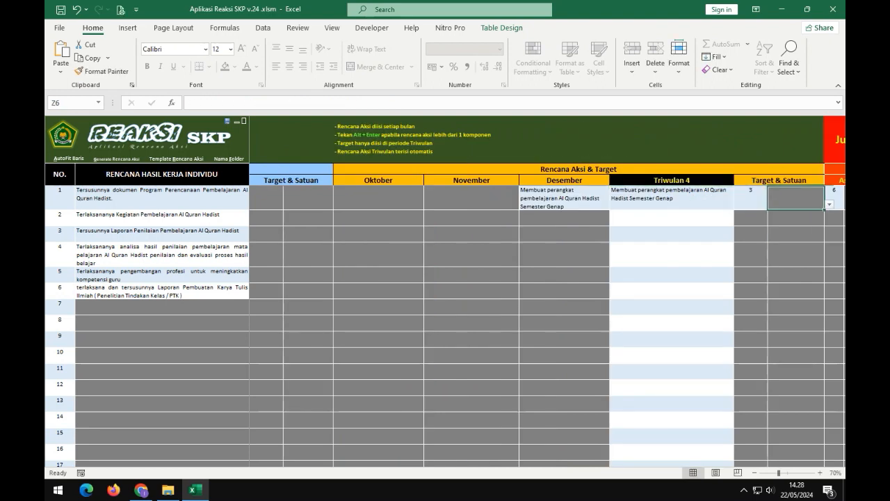
key("alt+Down")
key("Return")
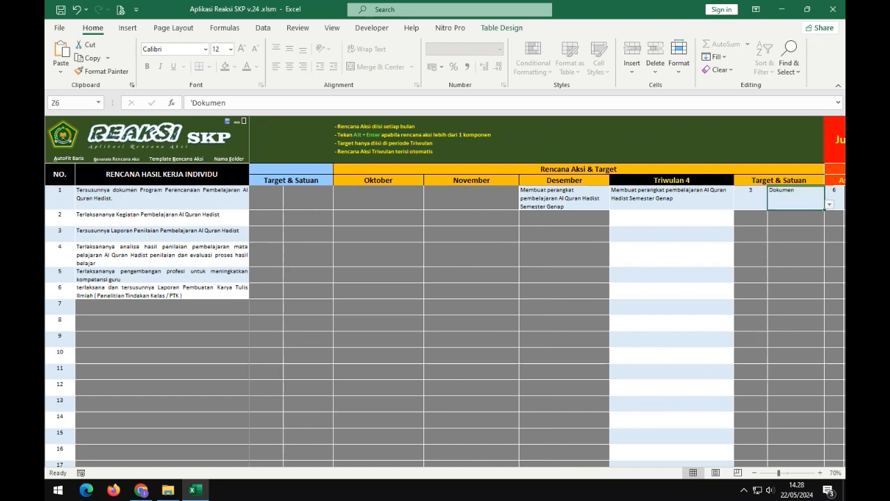
- Set the unit of row 1's annual Aspek Kuantitas to Dokumen and check its Aspek Waktu cells
key("Right")
key("Right")
key("Right")
key("Right")
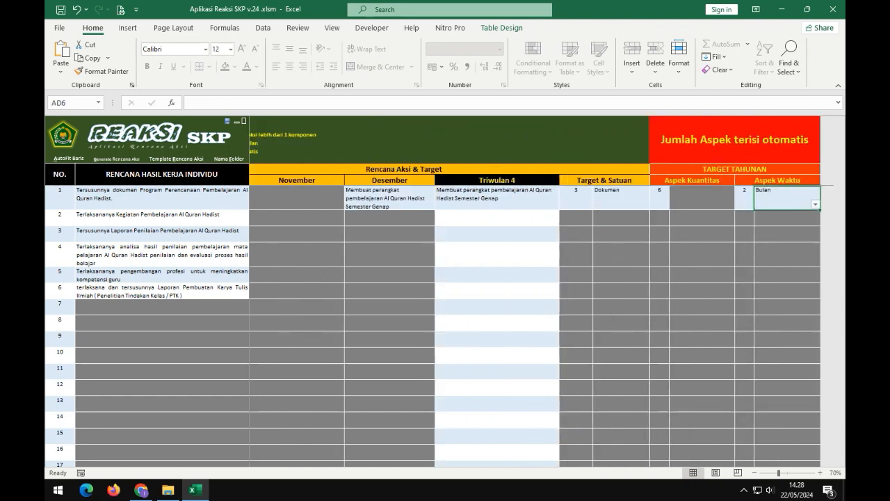
key("Left")
key("Left")
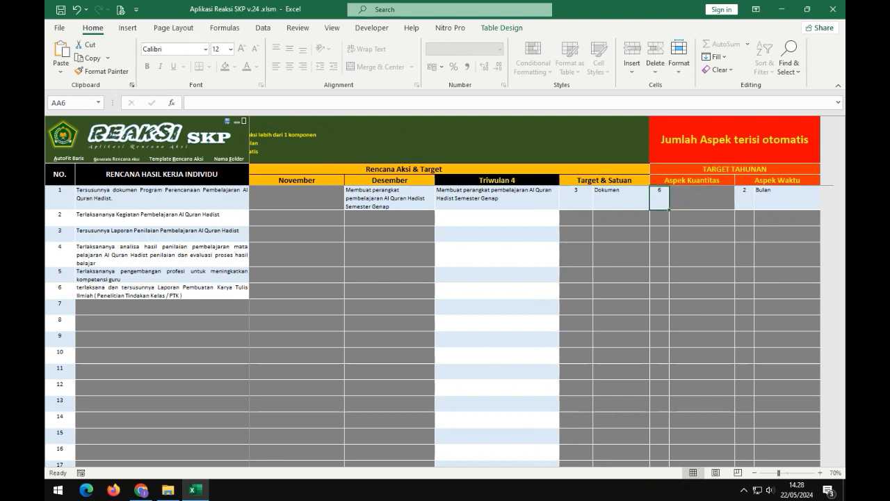
key("alt+Down")
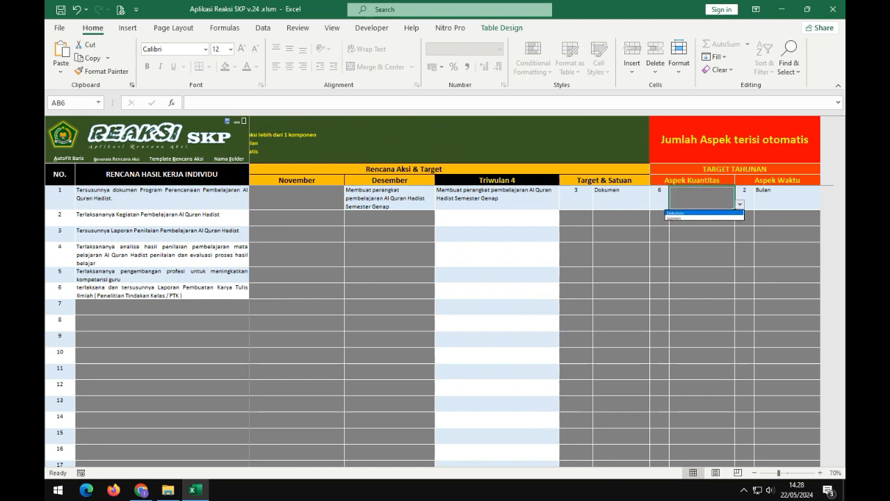
key("Return")
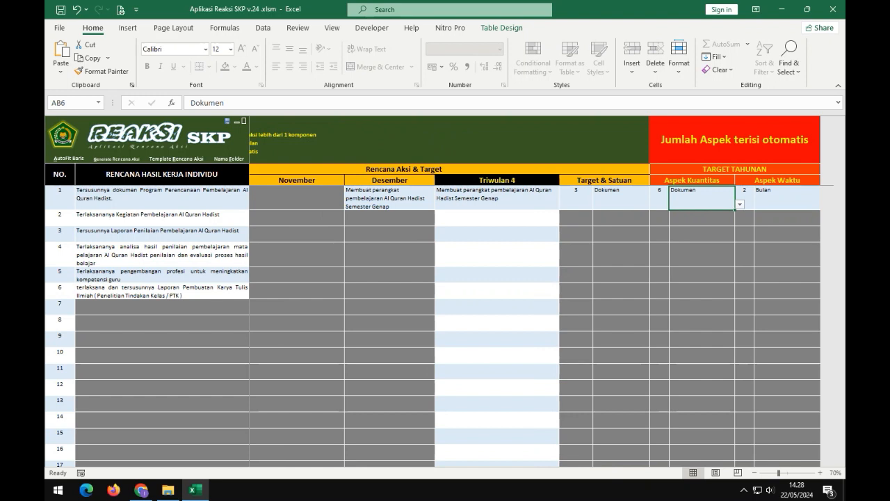
left_click(787, 198)
left_click(744, 197)
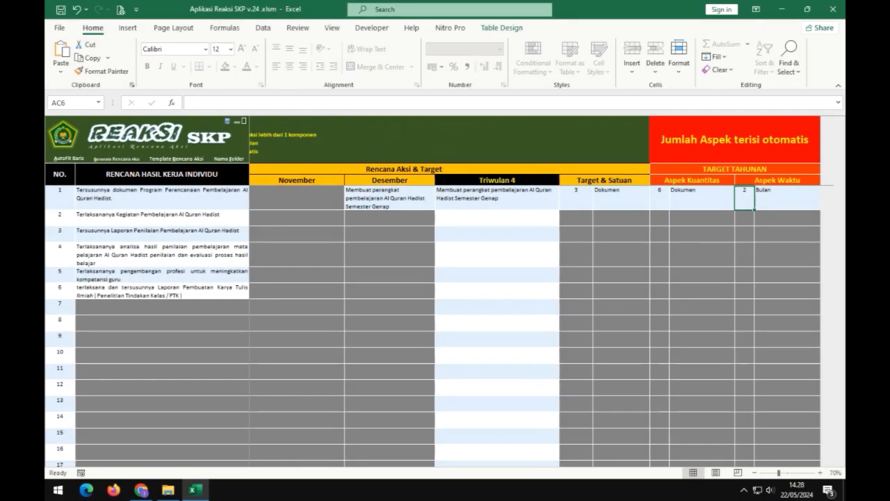
- Switch to eKinerja in the browser and examine the Kuantitas, Kualitas and Waktu annual targets of the first work result
left_click(142, 490)
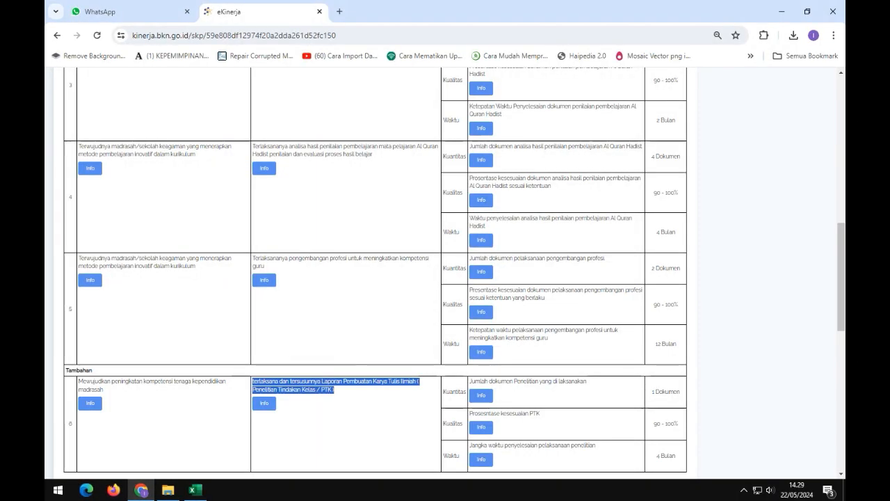
scroll(376, 273, "up", 8)
scroll(376, 273, "down", 2)
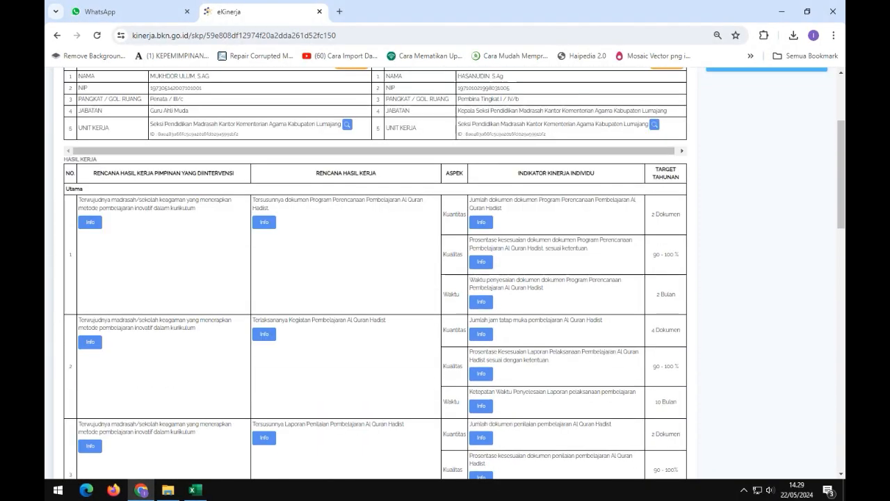
left_click_drag(652, 214, 678, 214)
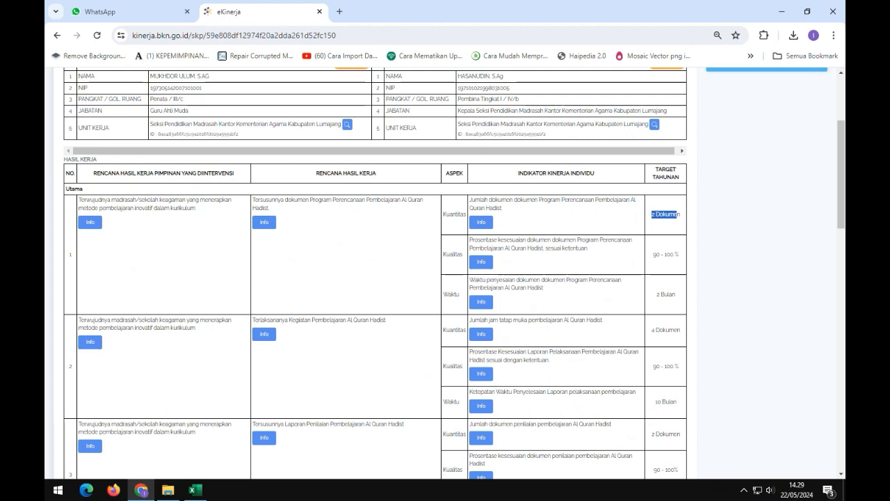
left_click(666, 215)
left_click_drag(652, 215, 670, 215)
left_click_drag(444, 215, 680, 255)
left_click(667, 255)
left_click_drag(656, 294, 677, 294)
- Compare row 1's annual Aspek Kuantitas cells in the Excel workbook with the annual targets listed in eKinerja
left_click(197, 490)
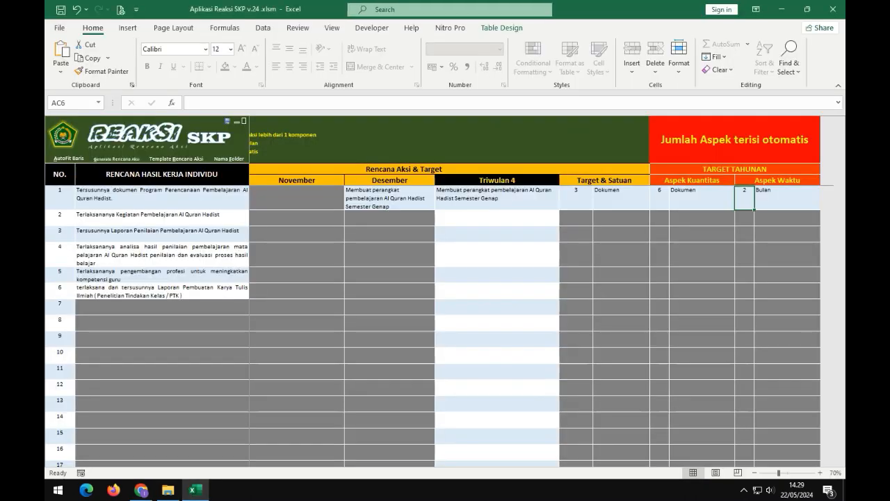
left_click(622, 199)
left_click(655, 204)
left_click(656, 205)
left_click(702, 198)
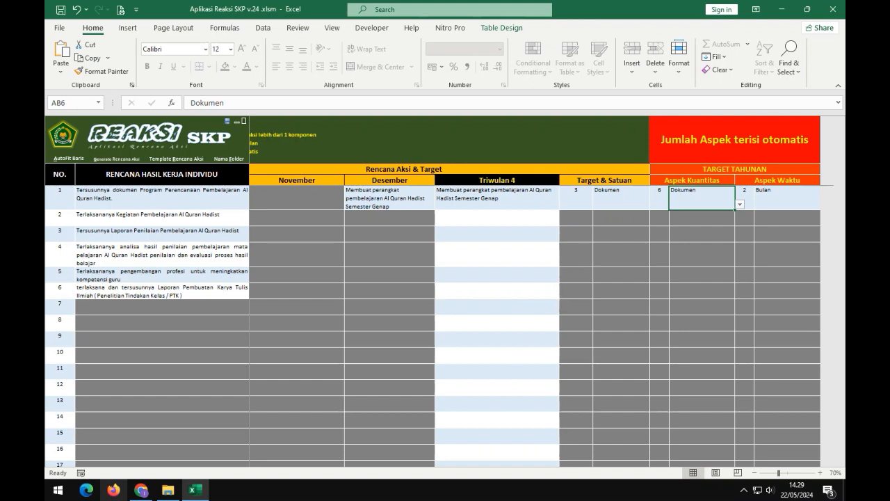
left_click(141, 489)
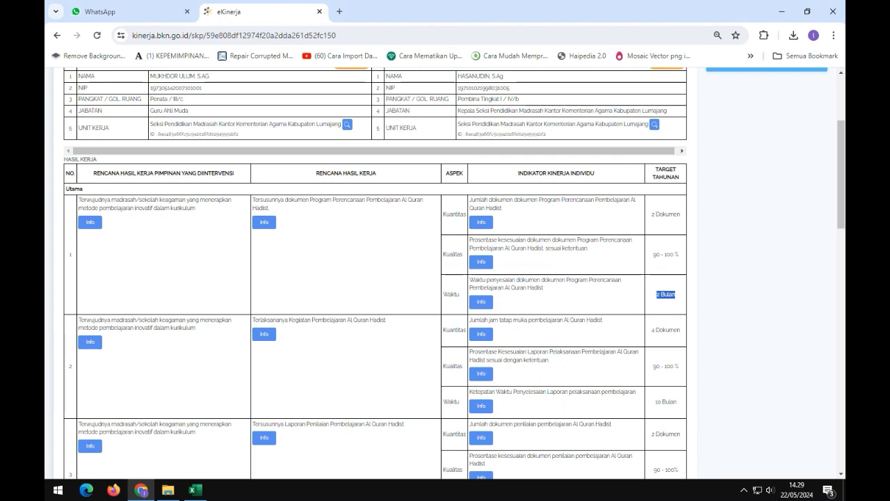
scroll(376, 278, "down", 1)
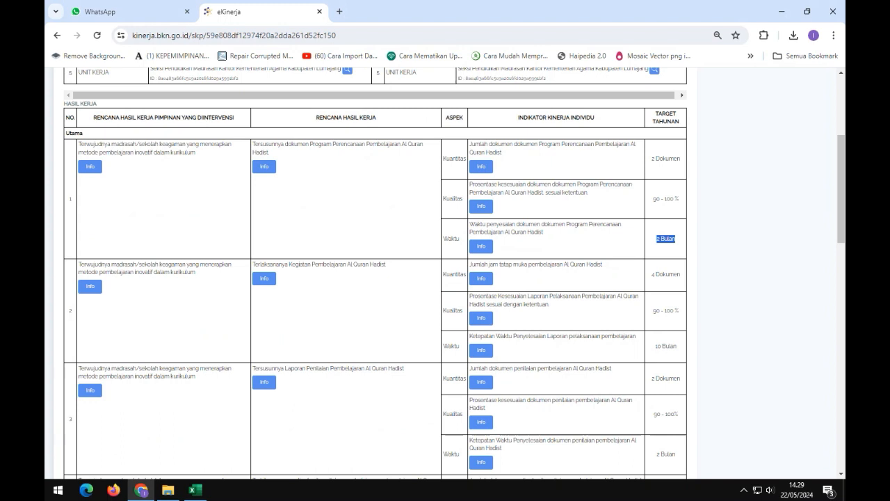
- Switch to Excel and enter "Melaksanakan pembelajaran Al Quran Hadist KD. 1" as row 2's Januari action plan
left_click(195, 490)
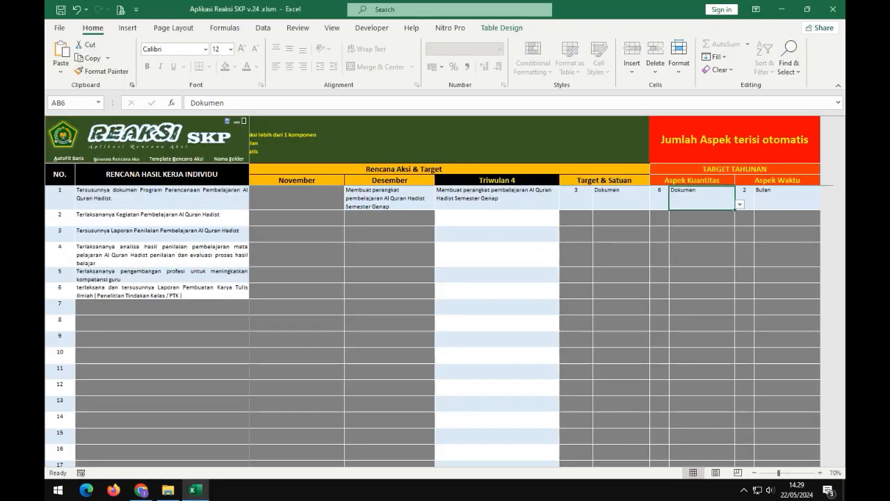
left_click(297, 219)
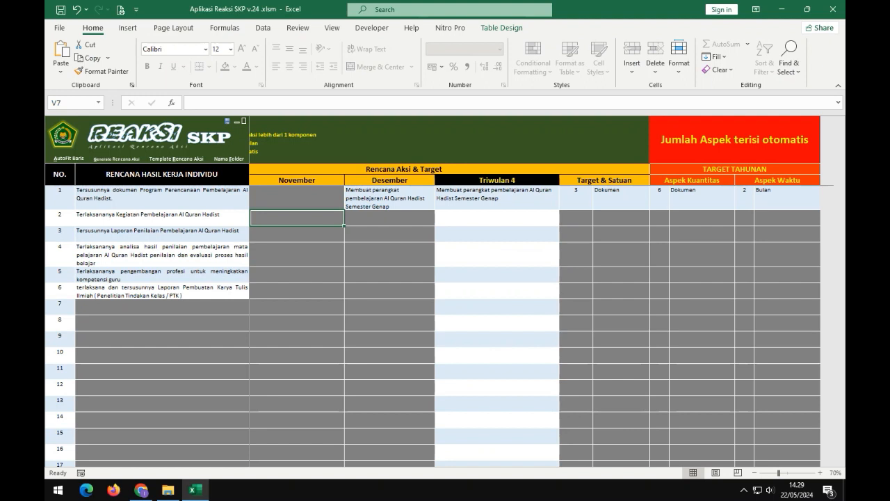
key("Left")
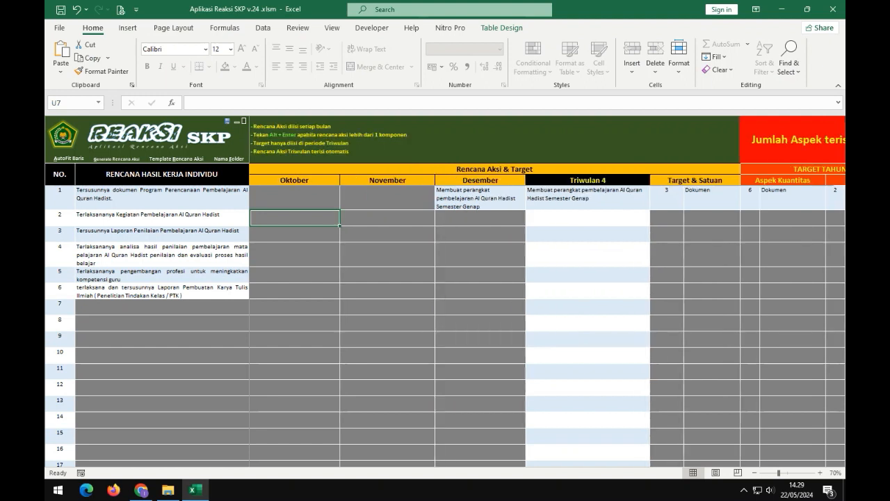
key("Left")
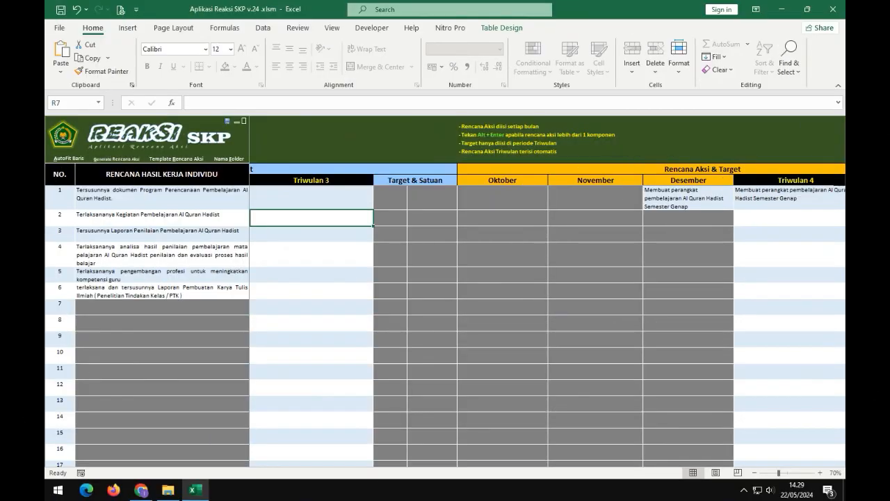
key("Left")
key("Left")
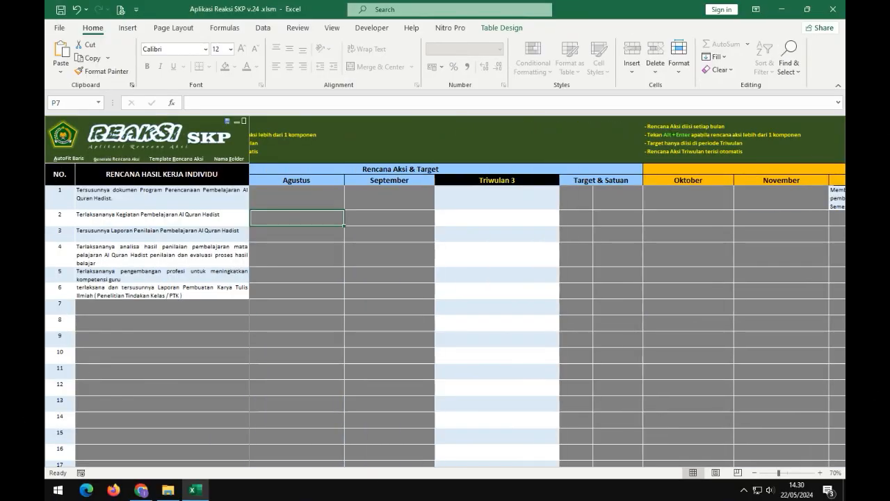
key("Left")
key("Left")
key("Left")
key("Left")
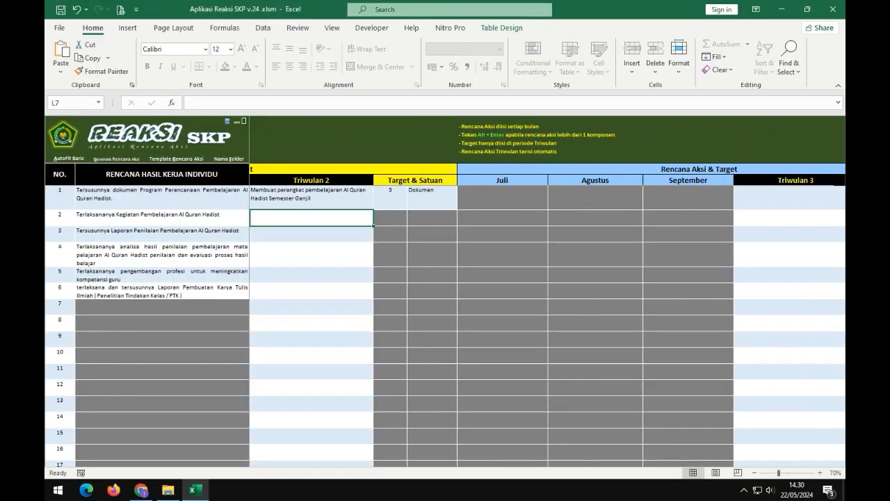
key("Left")
key("Left")
key("Left")
key("Left")
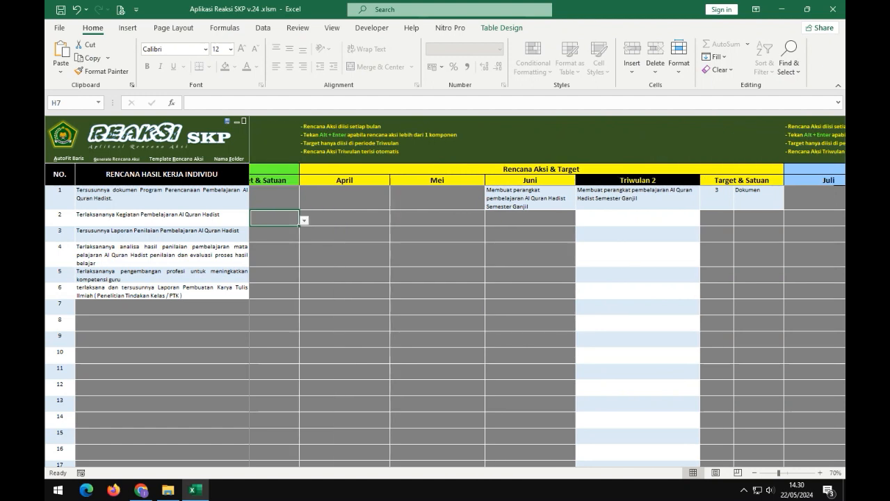
key("Left")
key("Left")
key("Left")
key("Left")
key("Left")
key("Left")
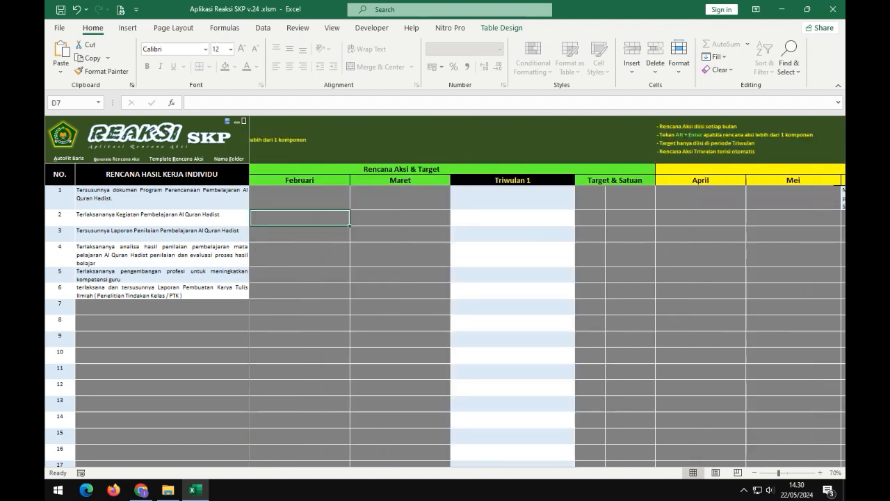
key("Right")
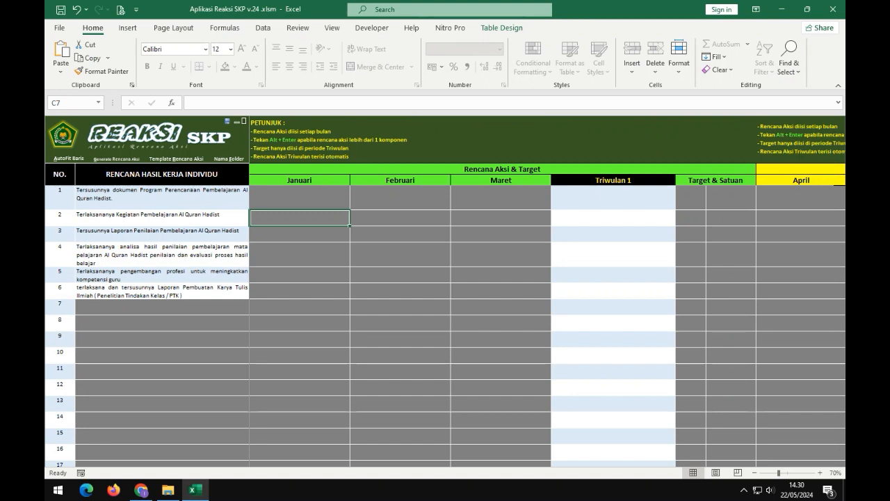
type("Melaks")
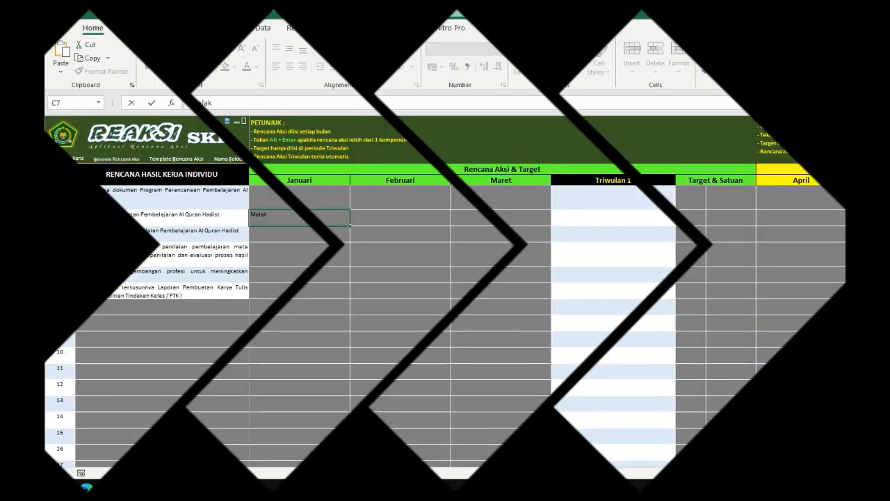
type("anakan")
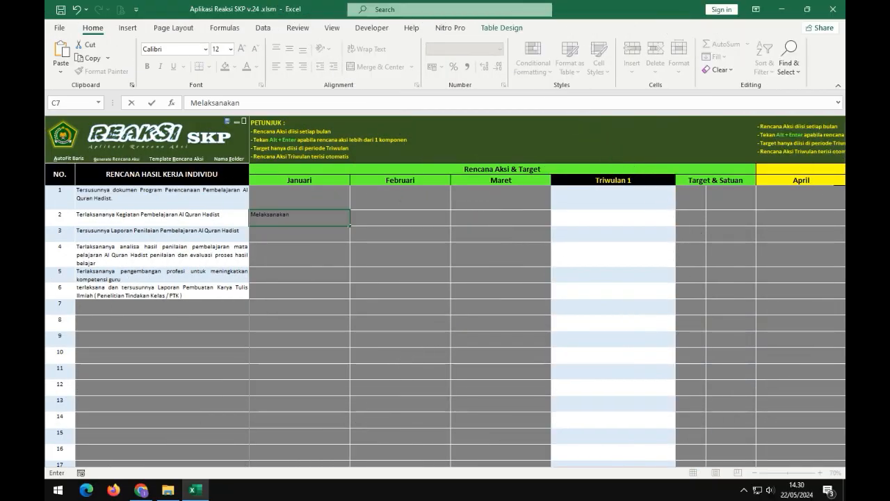
type(" pembelajara")
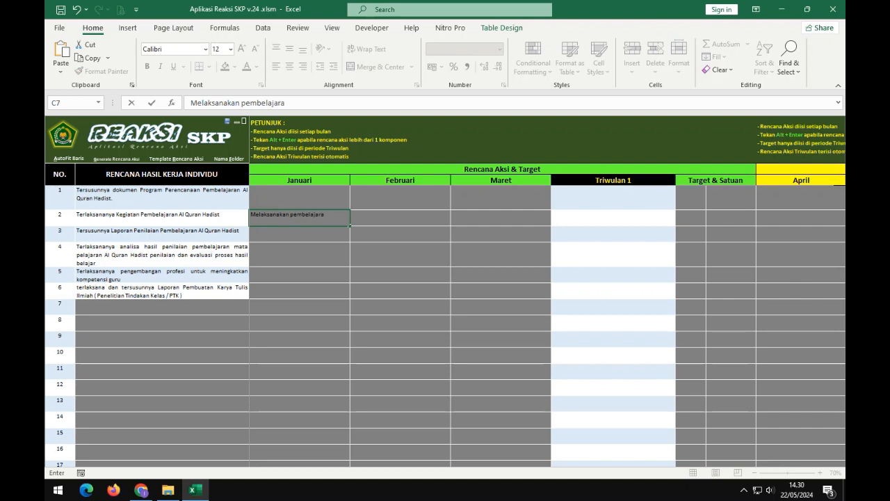
type("n Al Quran Hadist")
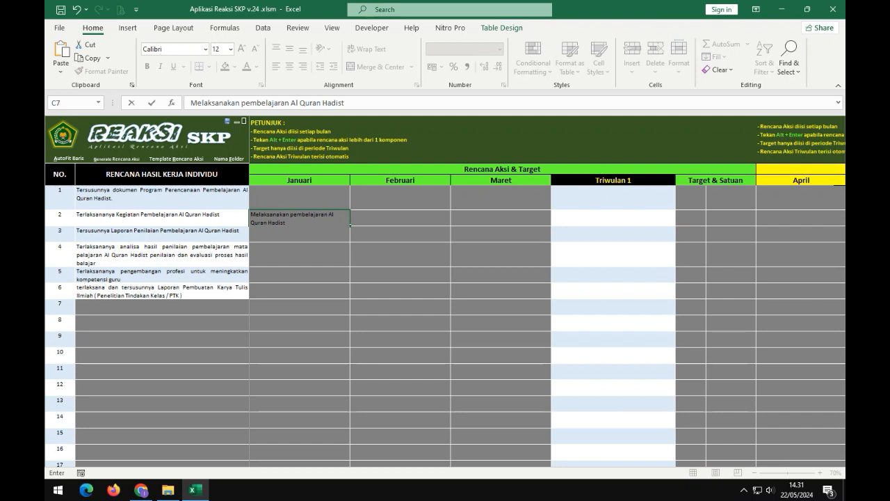
type("D. 1")
key("Return")
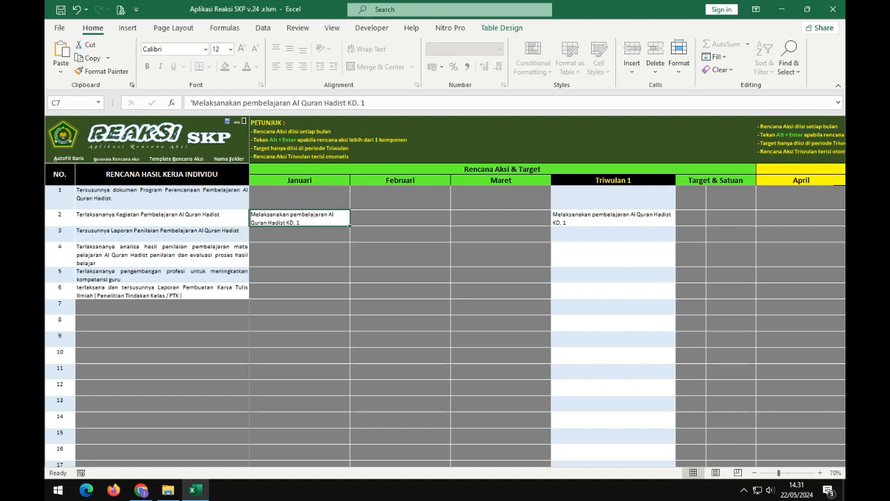
- Copy row 2's Januari action plan into its Februari and Maret cells
key("ctrl+c")
key("Right")
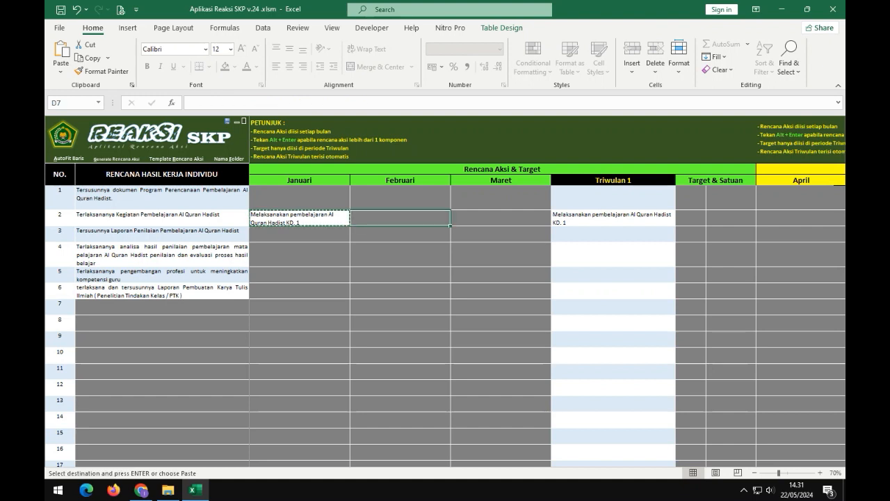
key("shift+Right")
key("ctrl+v")
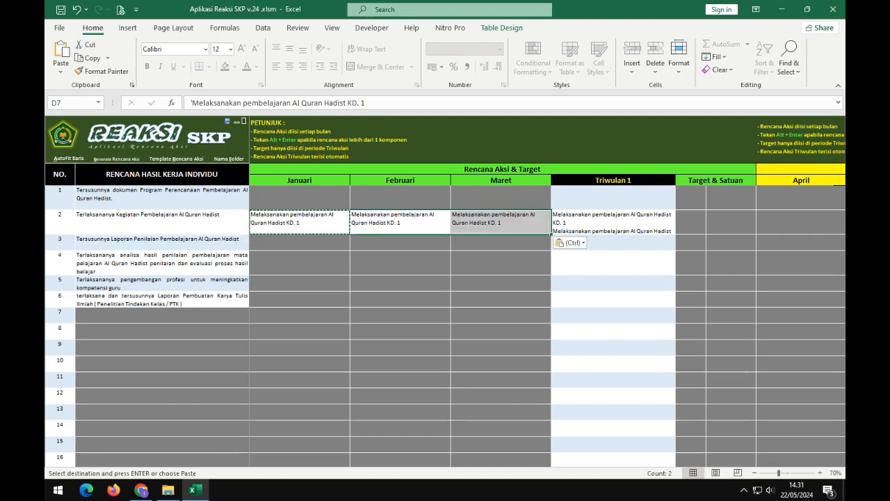
- Change the ending of row 2's Februari action plan to KD. 2 and of its Maret action plan to KD. 3
key("shift+Left")
key("F2")
key("BackSpace")
type("2")
key("Tab")
key("F2")
key("BackSpace")
type("3")
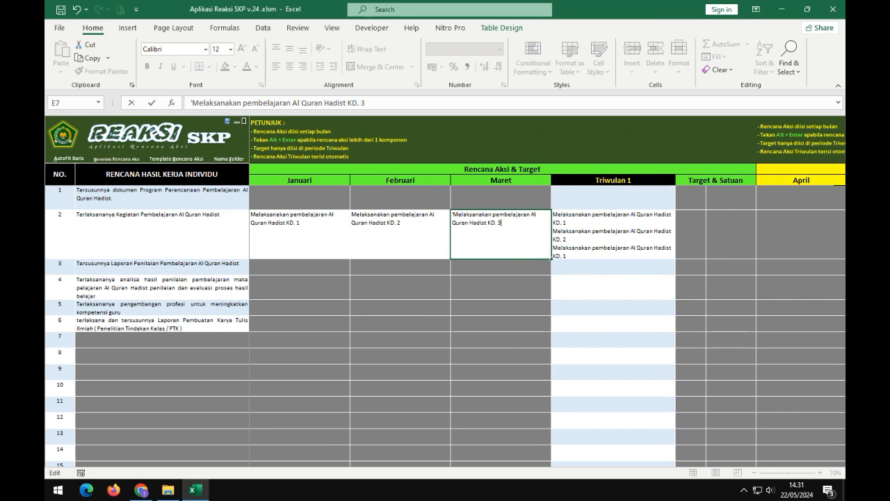
key("Return")
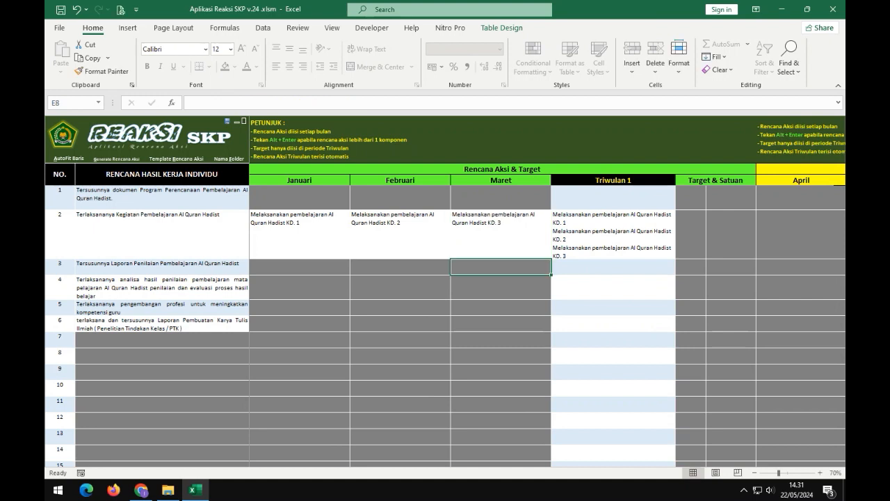
- Hide the ribbon and compare row 2's Januari to Maret action plans with its Triwulan 1 cell
key("ctrl+shift+F1")
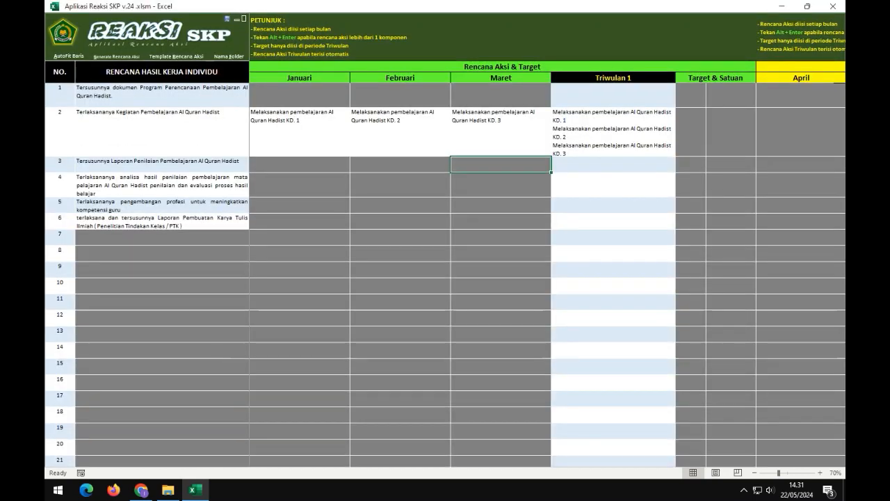
left_click(613, 132)
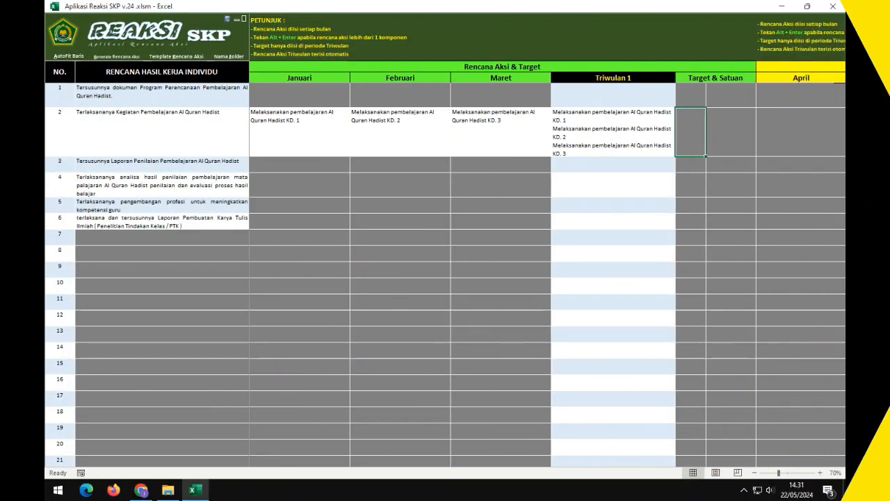
left_click_drag(299, 132, 500, 132)
left_click(613, 133)
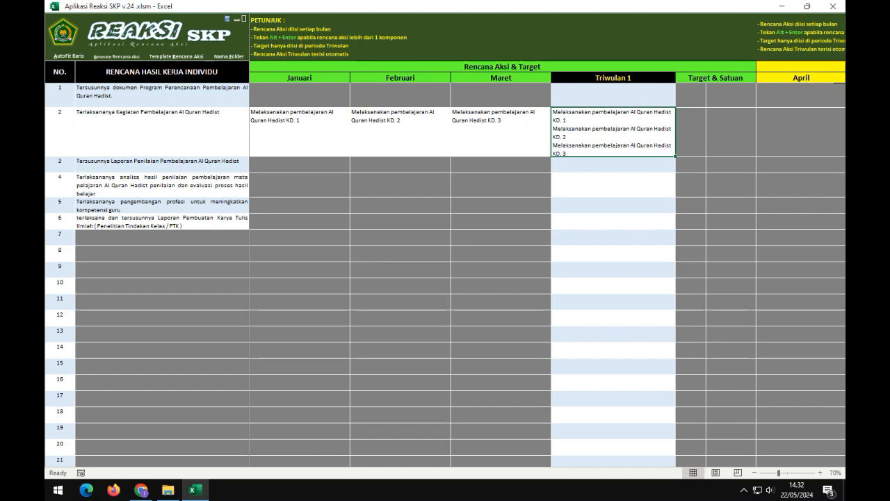
left_click_drag(299, 133, 501, 133)
- Set row 2's Triwulan 1 Target & Satuan to 3 Dokumen
left_click(691, 133)
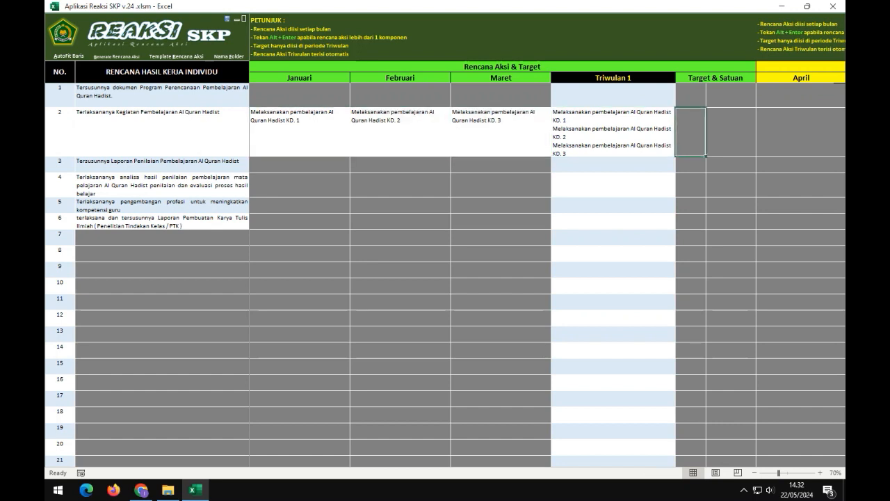
type("3")
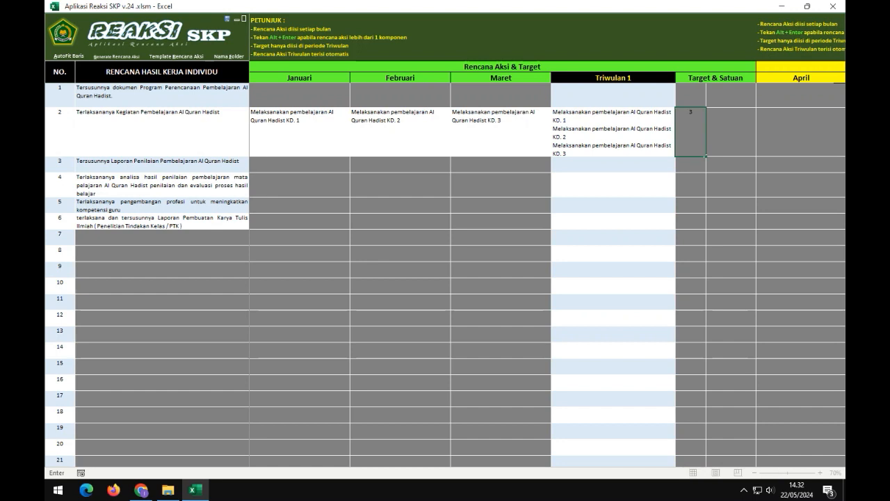
key("Tab")
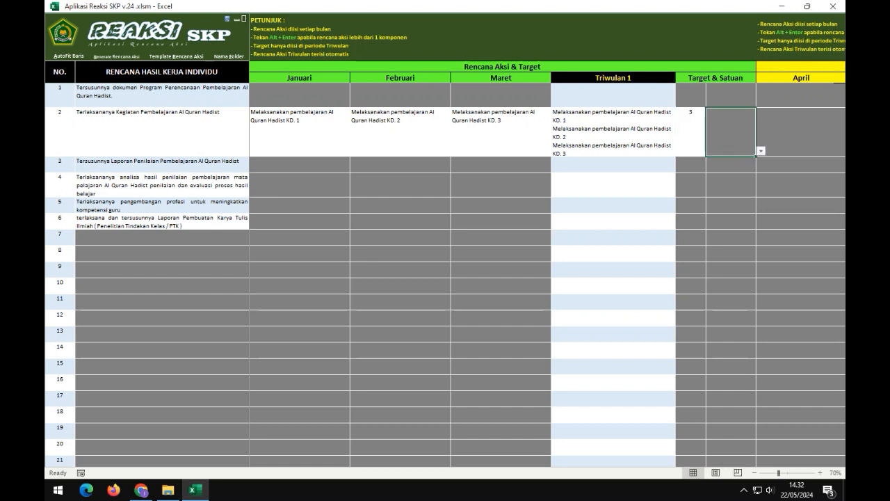
key("alt+Down")
key("Return")
key("Tab")
- Copy row 2's Maret action plan into its April, Mei and Juni cells
left_click(501, 132)
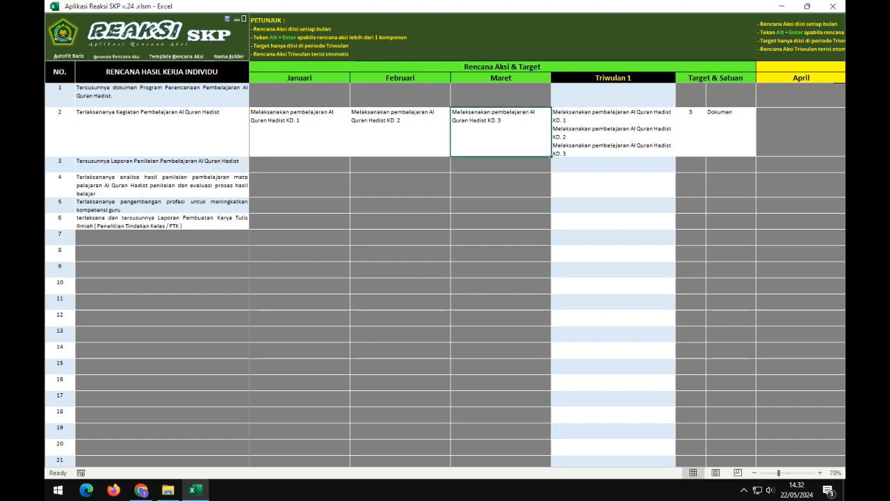
key("ctrl+c")
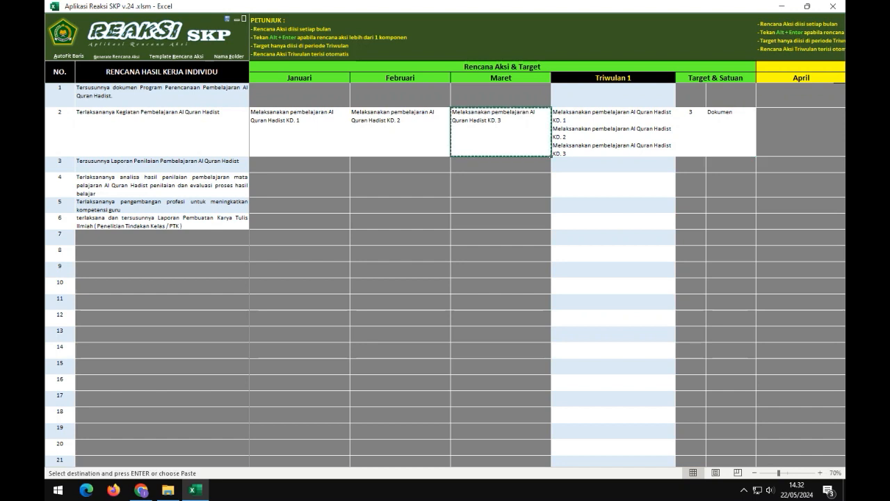
left_click(801, 132)
key("Right")
key("Right")
key("Right")
key("Right")
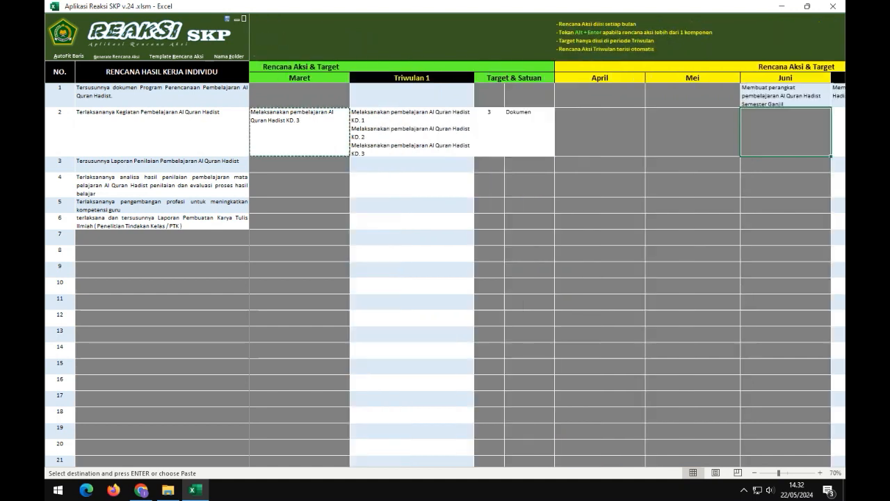
key("Left")
key("Left")
key("Left")
key("Left")
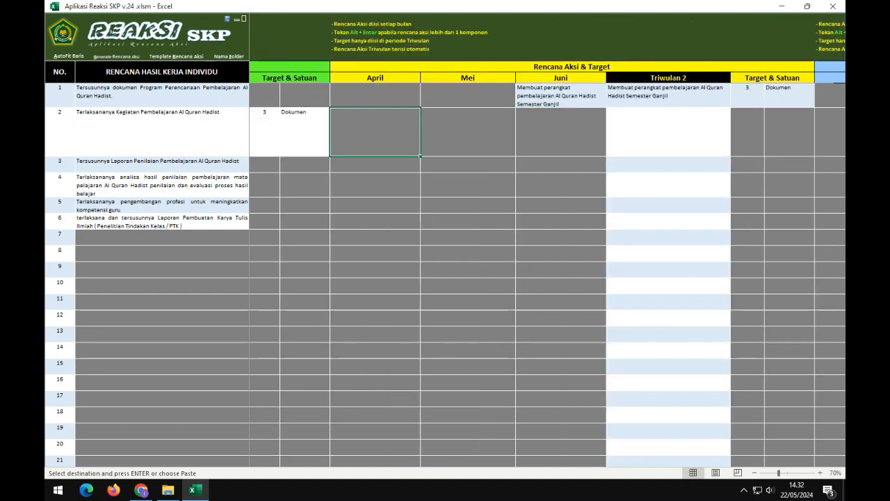
key("ctrl+v")
key("Right")
key("ctrl+v")
key("Right")
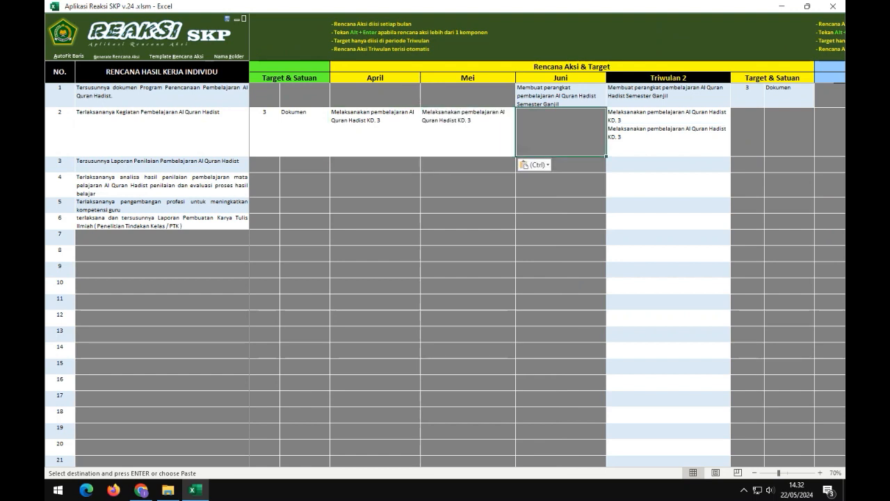
key("ctrl+v")
- Change the ending of row 2's April action plan to KD. 4 and of its Mei action plan to KD. 5
key("Left")
key("Left")
key("F2")
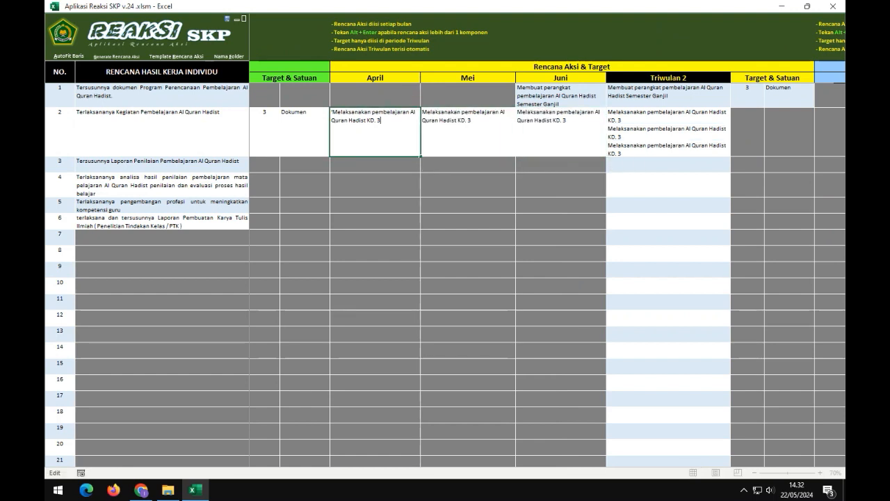
key("BackSpace")
type("4")
key("ctrl+Return")
key("Right")
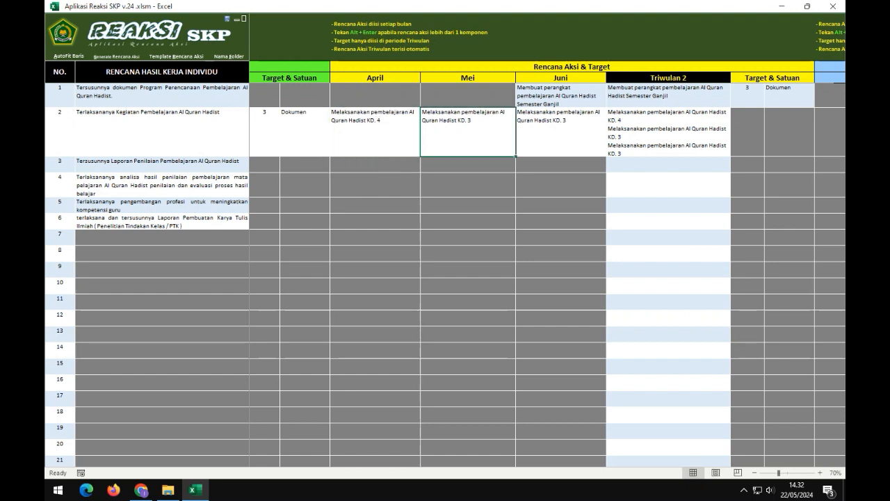
key("F2")
key("BackSpace")
type("5")
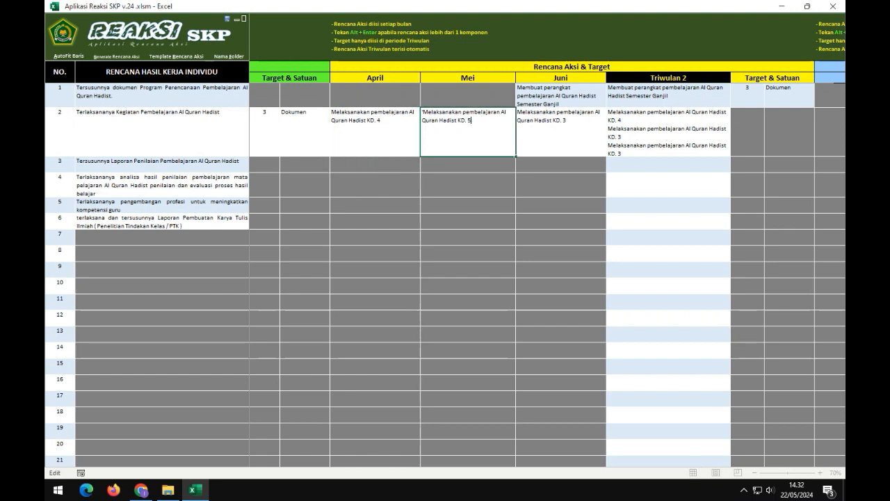
key("Return")
- Change the ending of row 2's Juni action plan to KD. 6
key("Up")
key("Right")
key("F2")
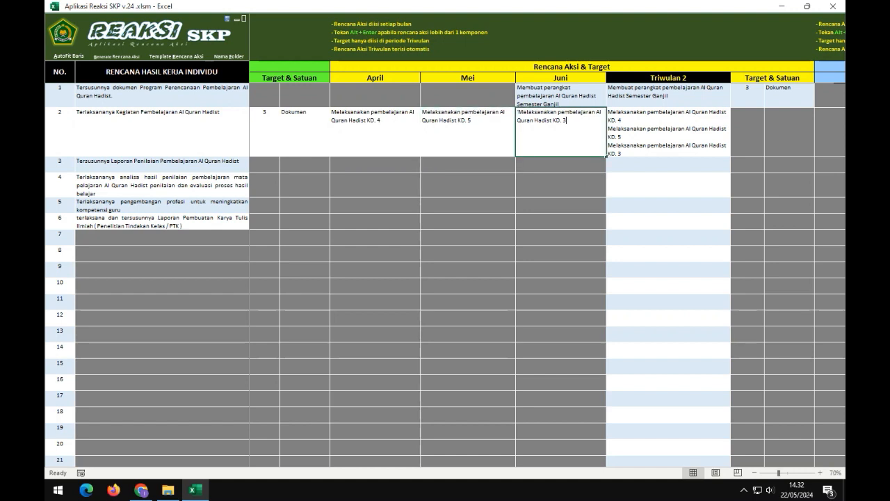
key("BackSpace")
type("6")
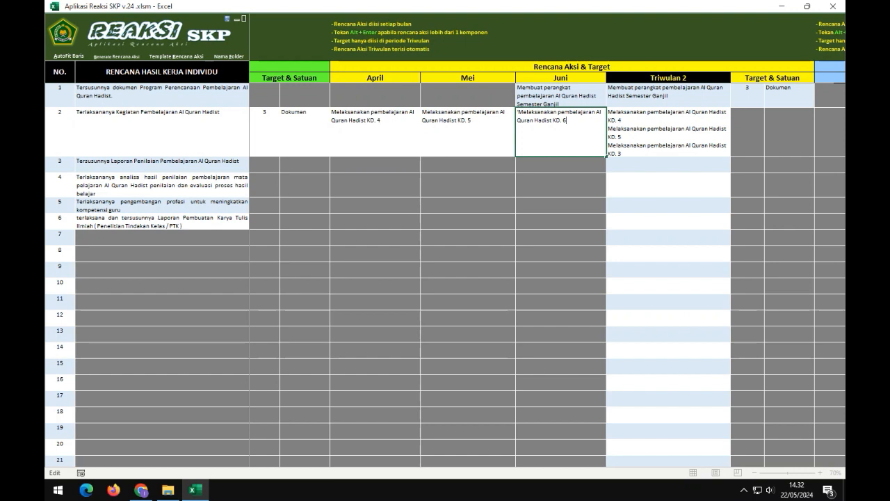
key("Return")
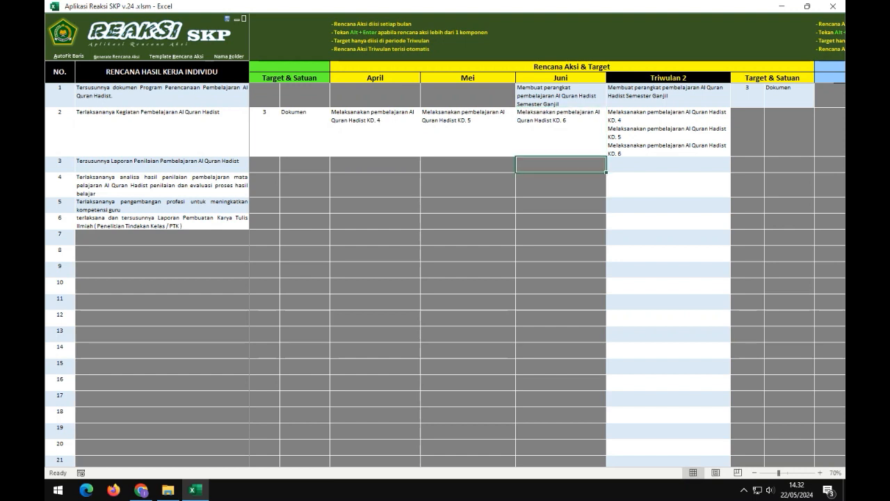
- Clear row 2's Juni action plan
key("Up")
key("Left")
key("Right")
key("Delete")
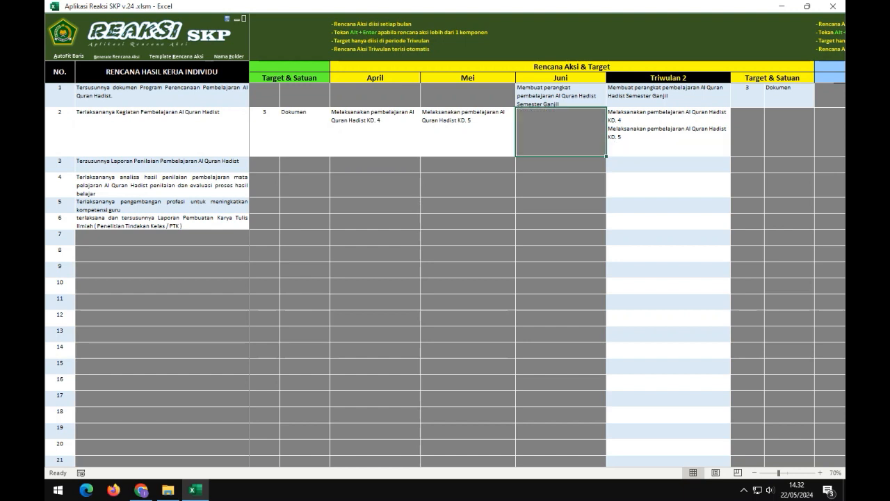
key("Left")
key("Right")
key("Right")
key("Right")
key("Right")
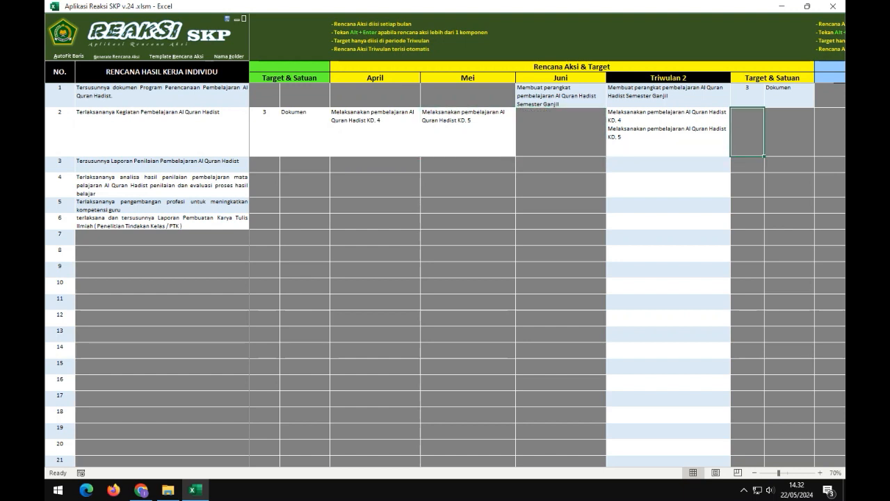
key("Right")
key("Right")
key("Left")
key("Left")
key("Left")
key("Left")
key("Left")
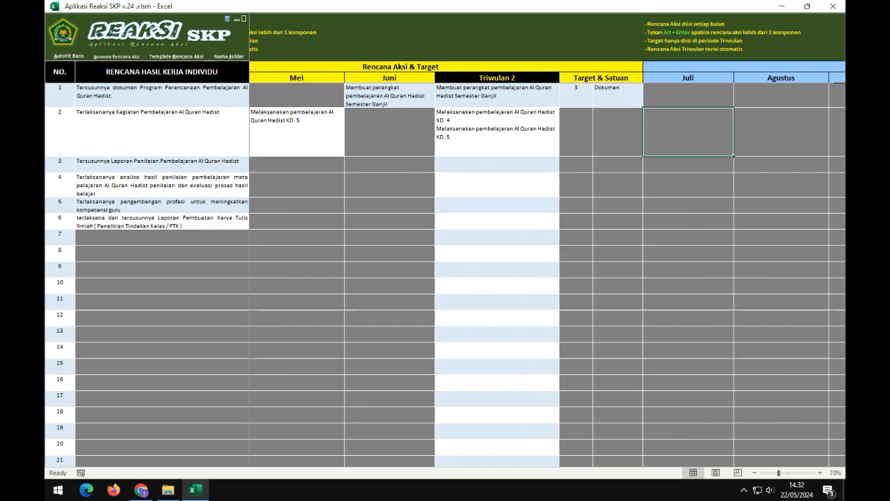
key("Right")
key("Left")
key("Left")
key("Left")
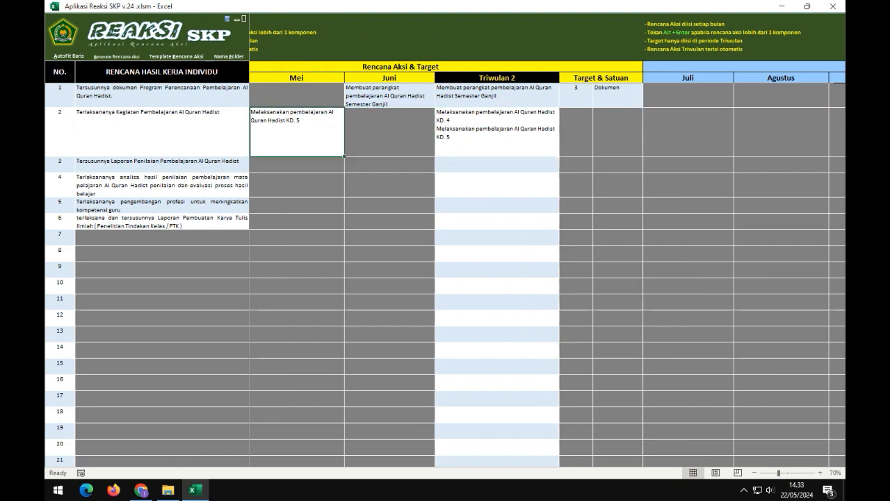
- Set row 2's Triwulan 2 Target & Satuan to 2 Dokumen
key("Right")
key("Right")
key("Right")
key("Right")
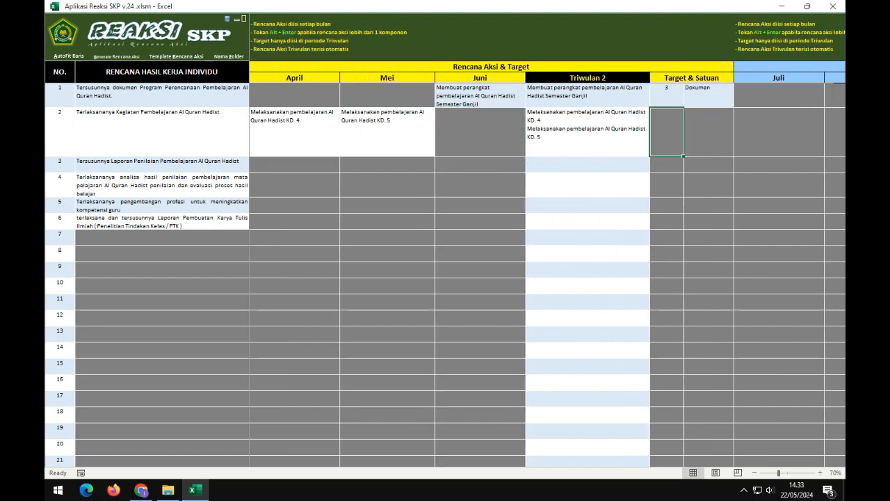
type("2")
key("Right")
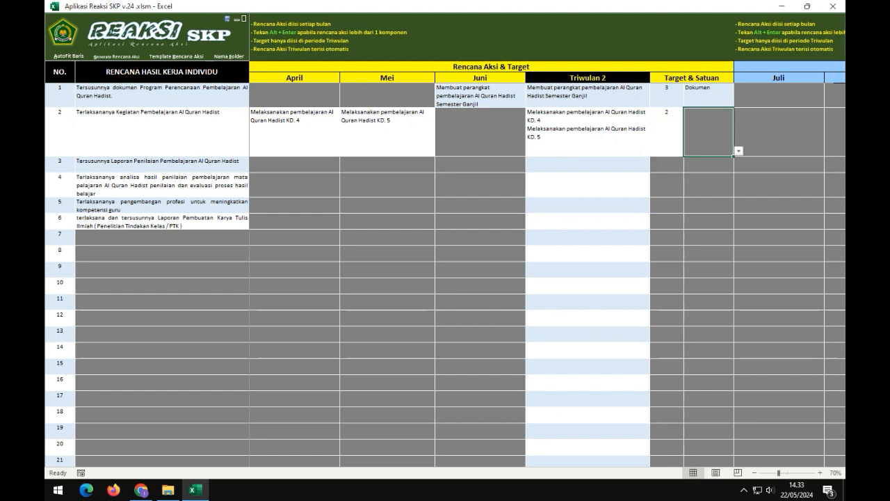
key("alt+Down")
key("Return")
key("Right")
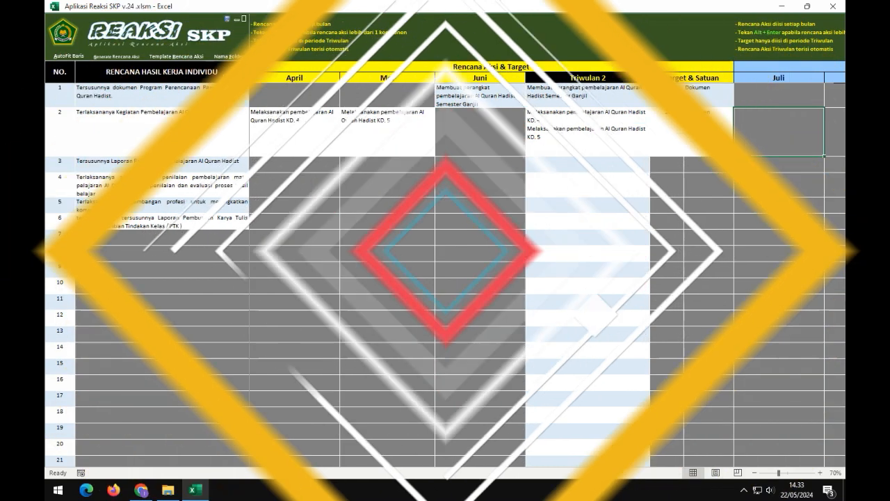
- Copy row 2's Mei action plan into its Juli cell and change the copy's ending to KD. 1
left_click(387, 133)
key("ctrl+c")
left_click(779, 132)
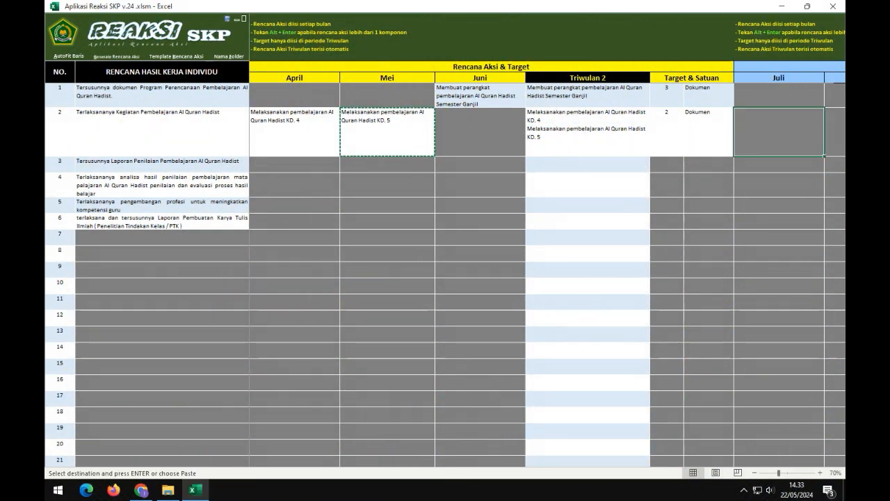
key("ctrl+v")
scroll(487, 264, "right", 3)
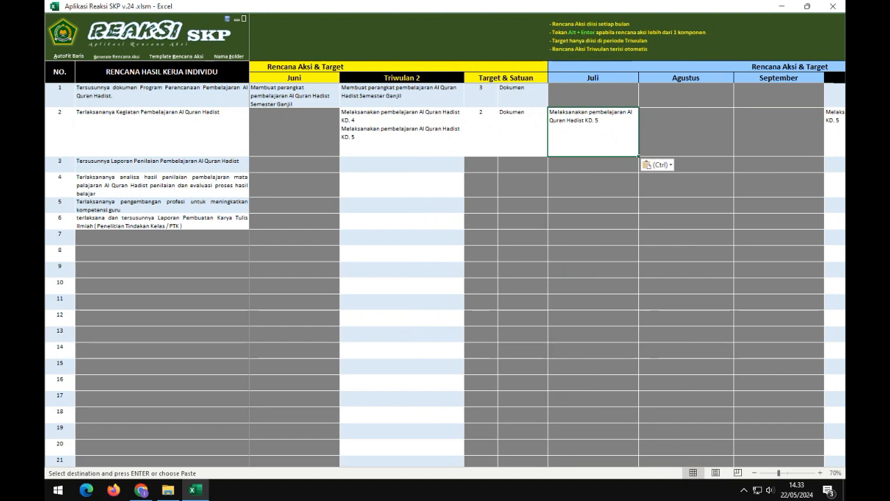
key("F2")
key("BackSpace")
type("1")
key("ctrl+Return")
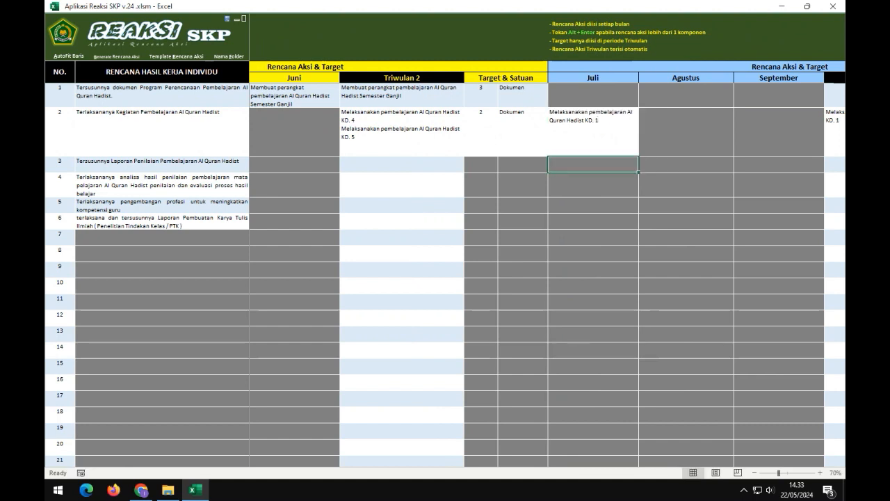
- Copy row 2's Juli action plan into its Agustus and September cells
key("ctrl+c")
key("shift+Right")
key("shift+Right")
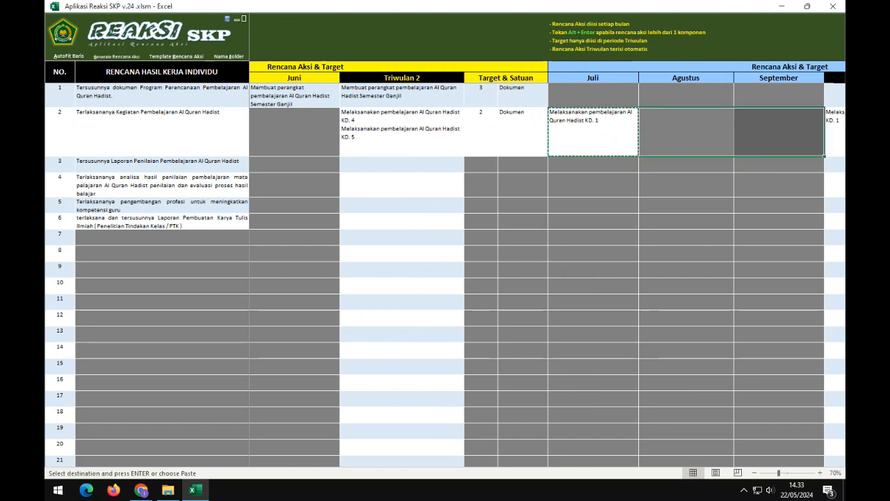
key("Return")
key("Right")
key("Right")
key("Right")
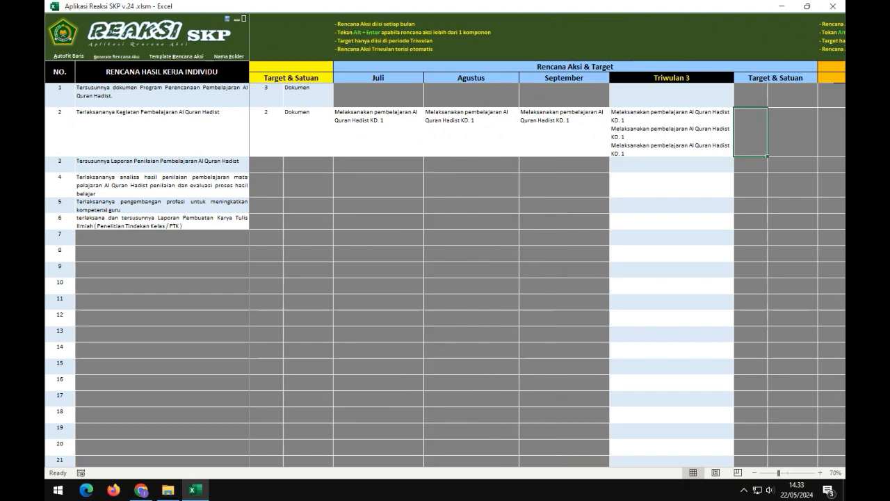
- Change the ending of row 2's Agustus action plan to KD. 2 and of its September action plan to KD. 3
key("Left")
key("Left")
key("Left")
key("F2")
type("2")
key("Return")
key("Right")
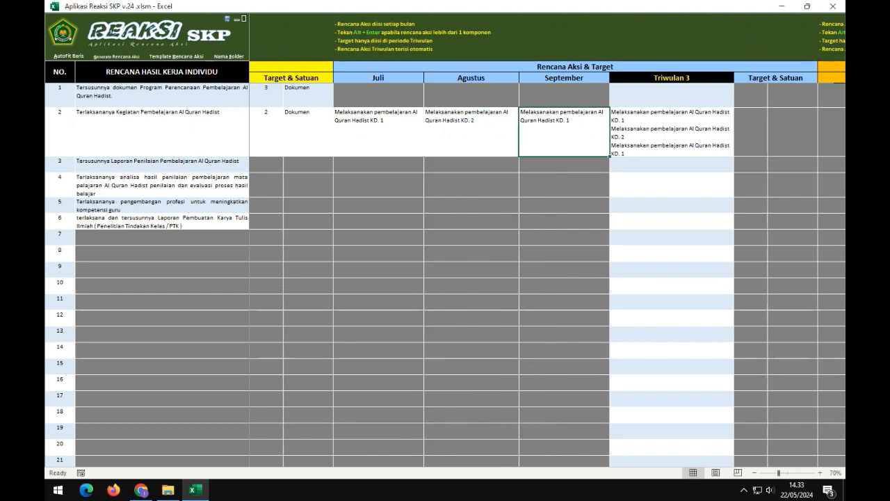
key("F2")
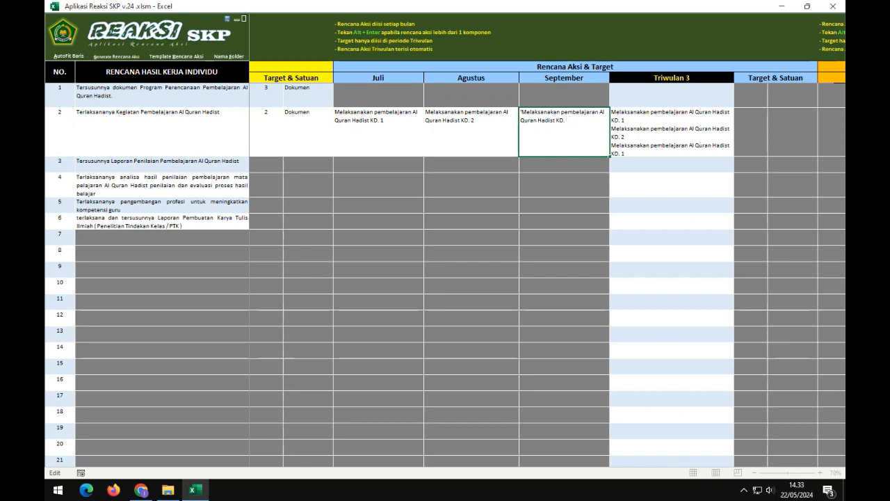
key("Return")
- Set row 2's Triwulan 3 Target & Satuan to 3 Dokumen
key("Right")
key("Right")
key("Right")
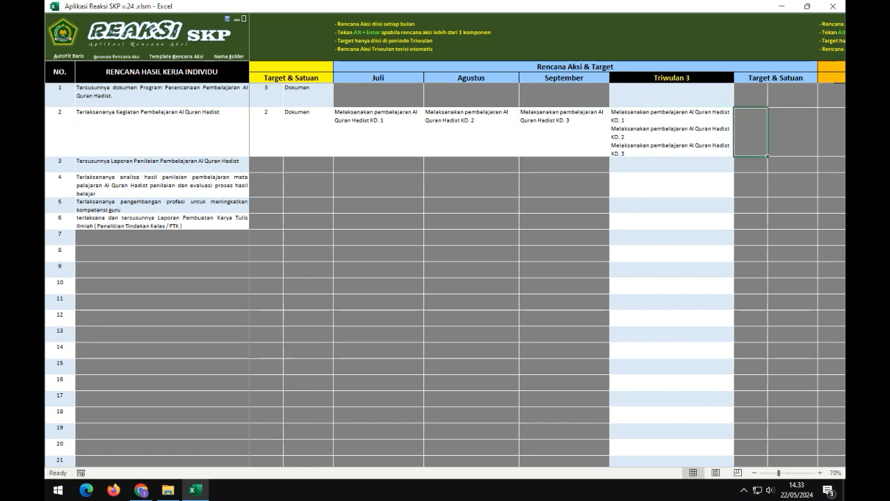
key("Left")
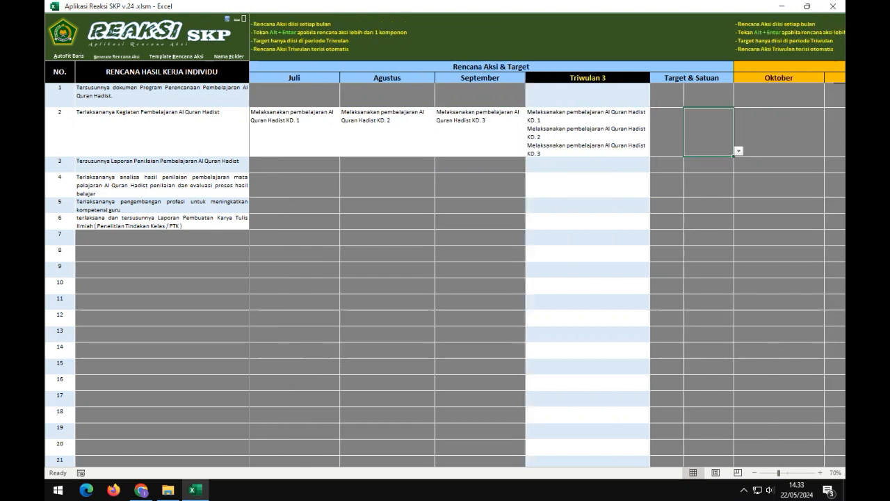
key("Left")
type("3")
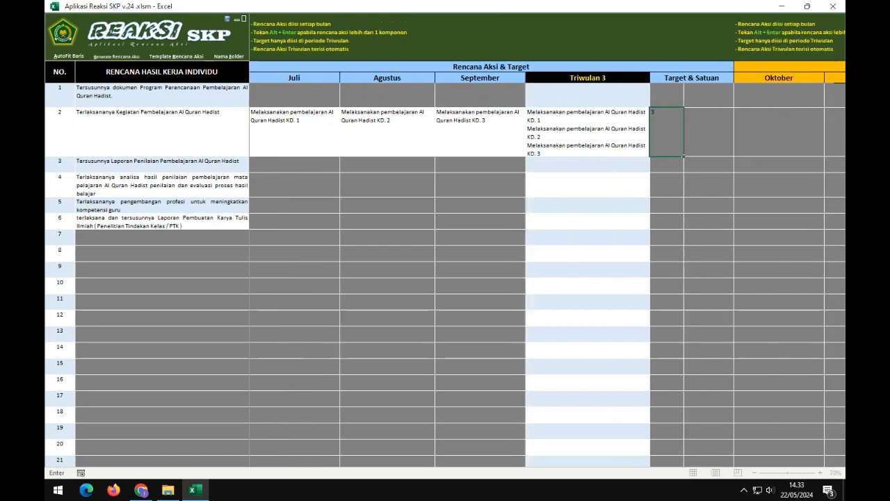
key("Right")
key("alt+Down")
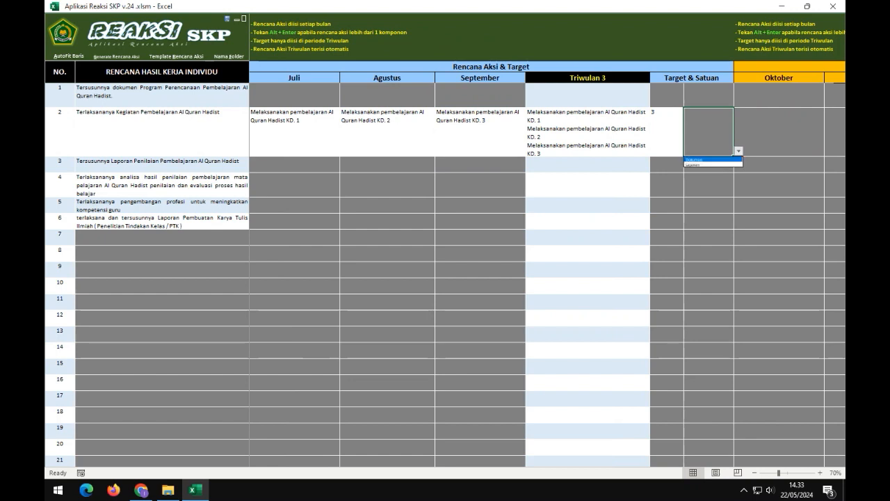
key("Return")
key("Right")
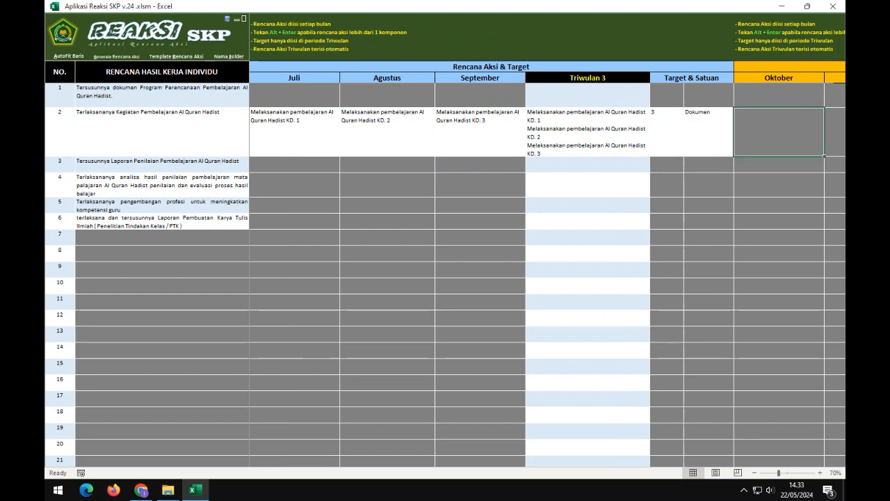
- Copy row 2's September action plan into its Oktober and November cells
key("Left")
key("Left")
key("Left")
key("ctrl+c")
left_click_drag(779, 132, 431, 155)
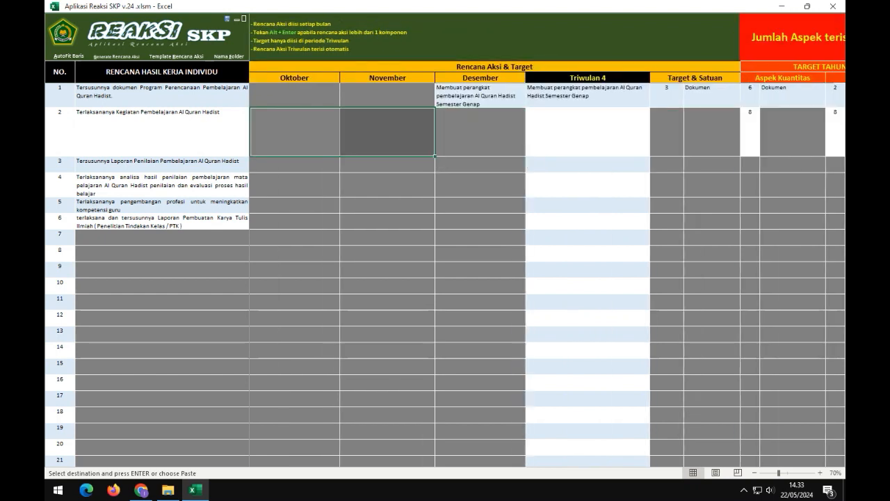
key("ctrl+v")
left_click(387, 136)
- Change the ending of row 2's Oktober action plan to KD. 4 and of its November action plan to KD. 5
double_click(295, 136)
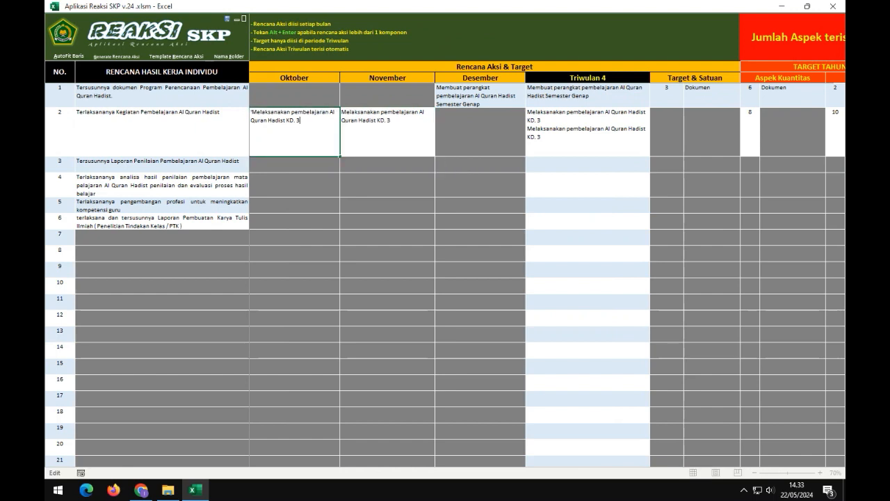
scroll(548, 265, "left", 4)
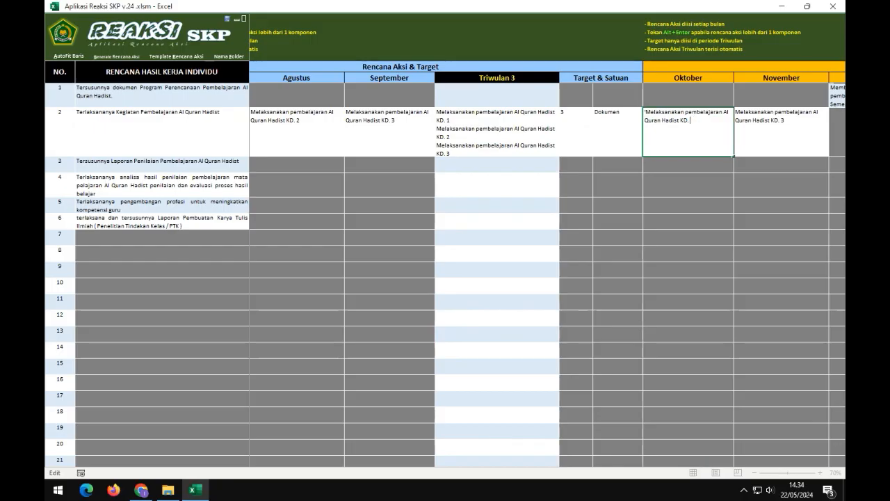
type("4")
key("Tab")
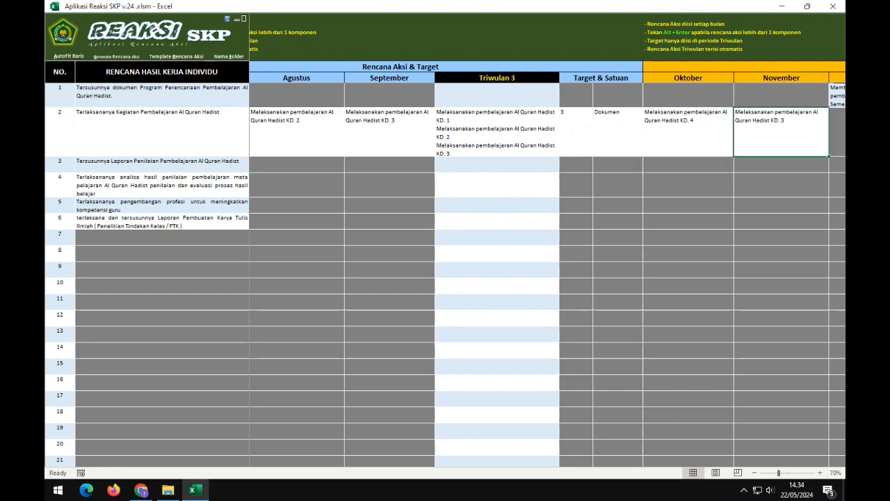
key("F2")
key("BackSpace")
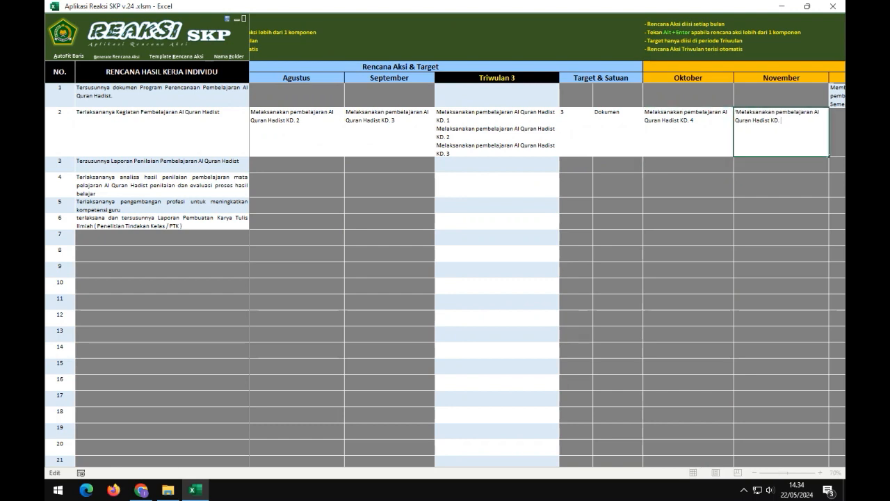
type("5")
key("Tab")
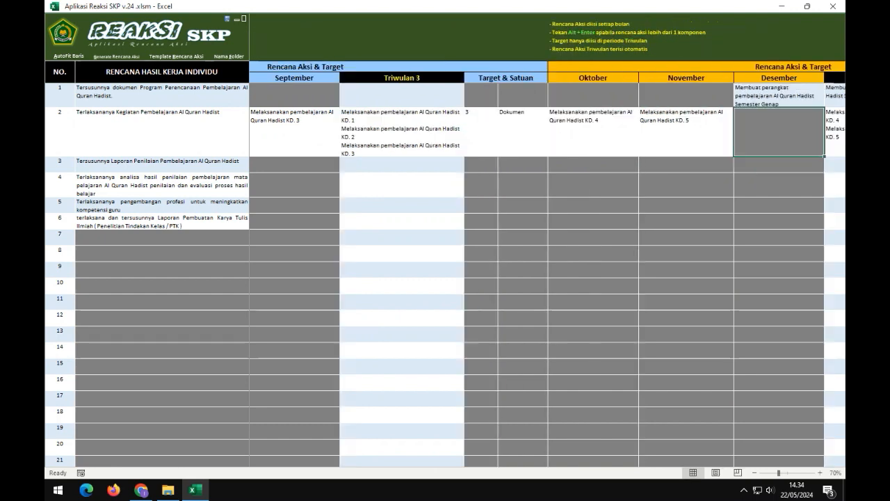
- Set row 2's Triwulan 4 Target & Satuan to 2 Dokumen
key("Tab")
key("Left")
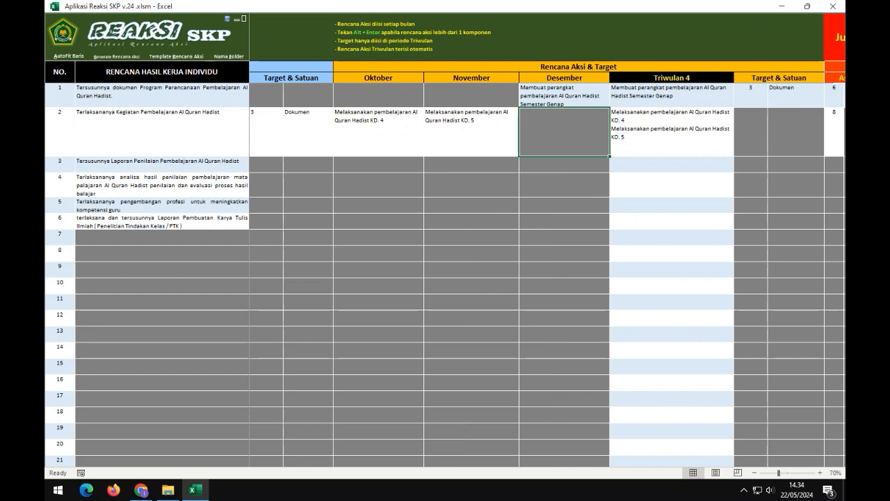
left_click(752, 132)
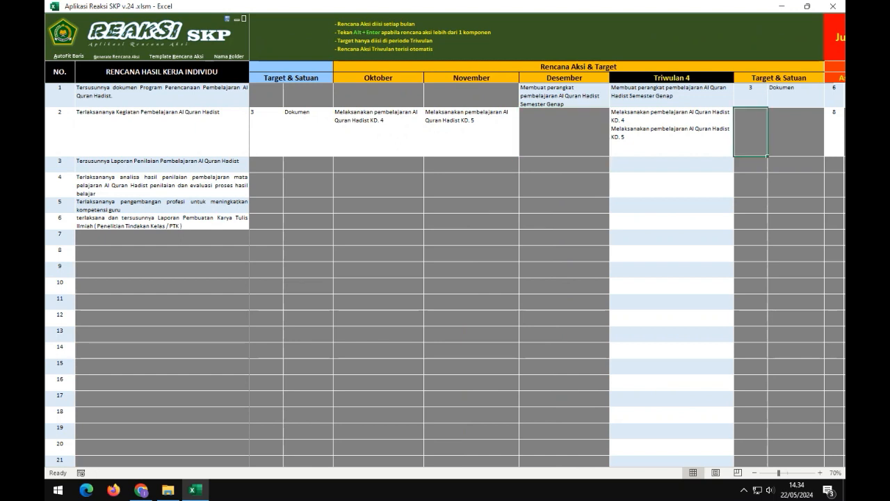
type("2")
key("Tab")
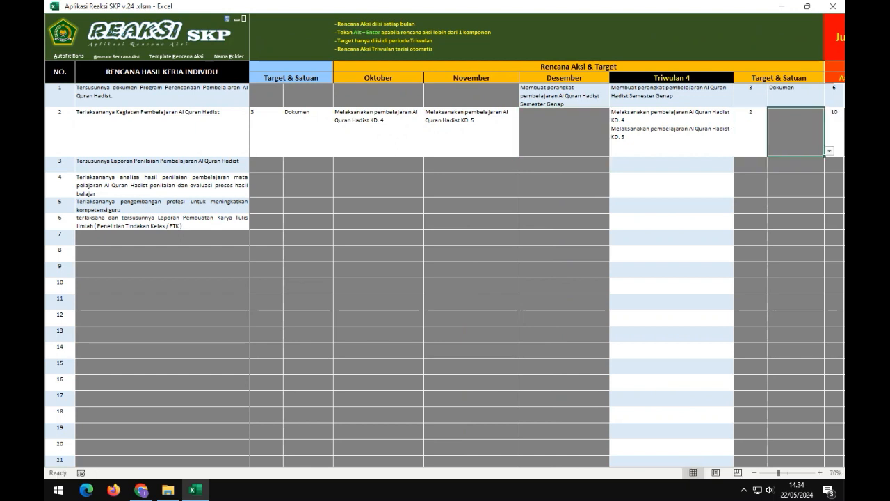
key("alt+Down")
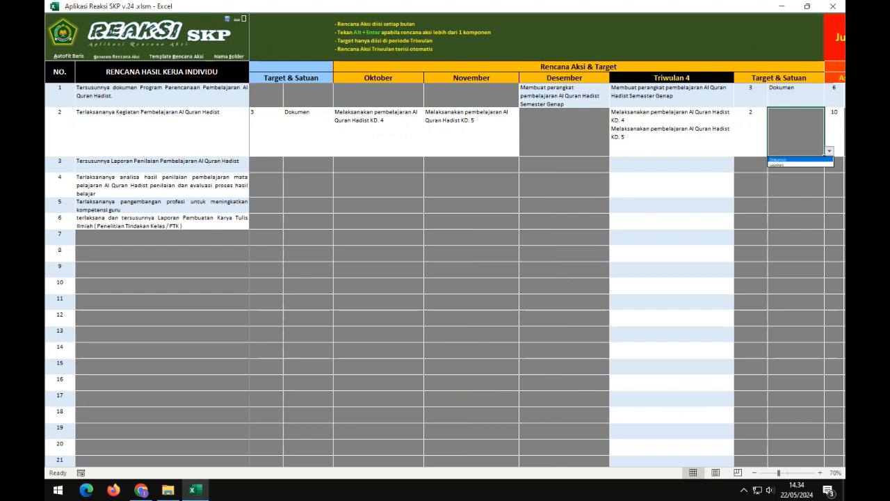
key("Return")
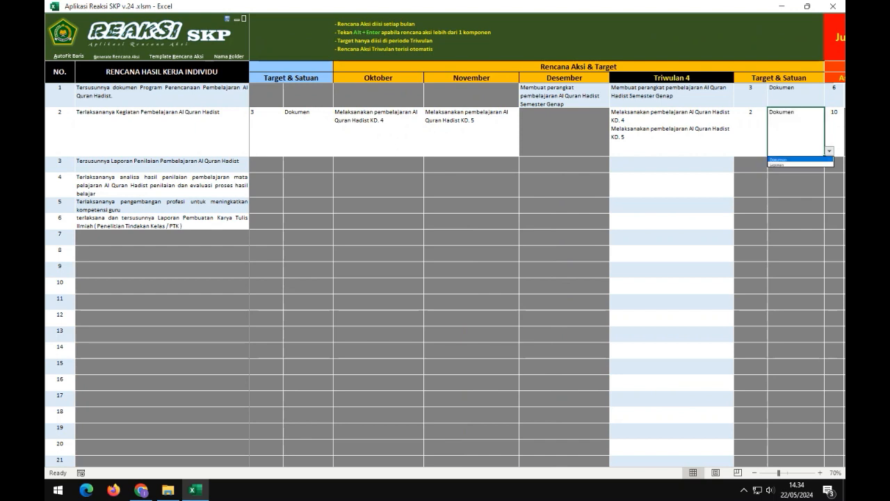
key("Down")
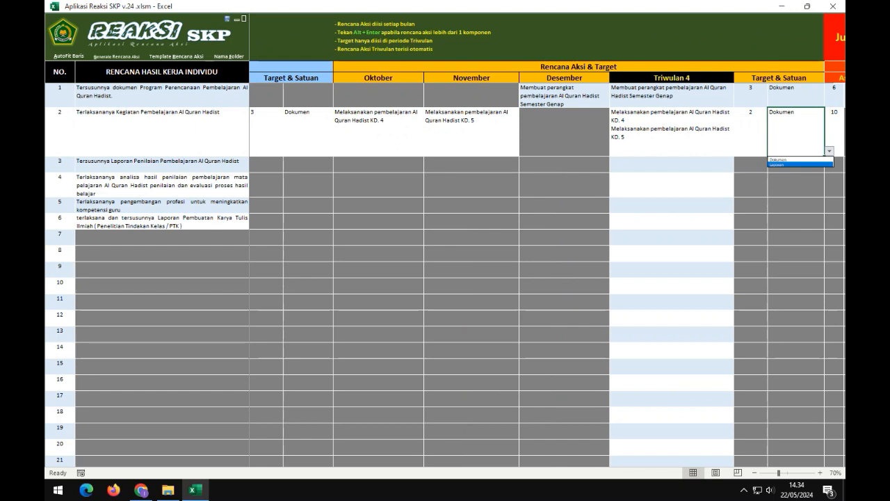
key("Escape")
- Set the unit of row 2's annual Aspek Kuantitas target to Dokumen
key("Right")
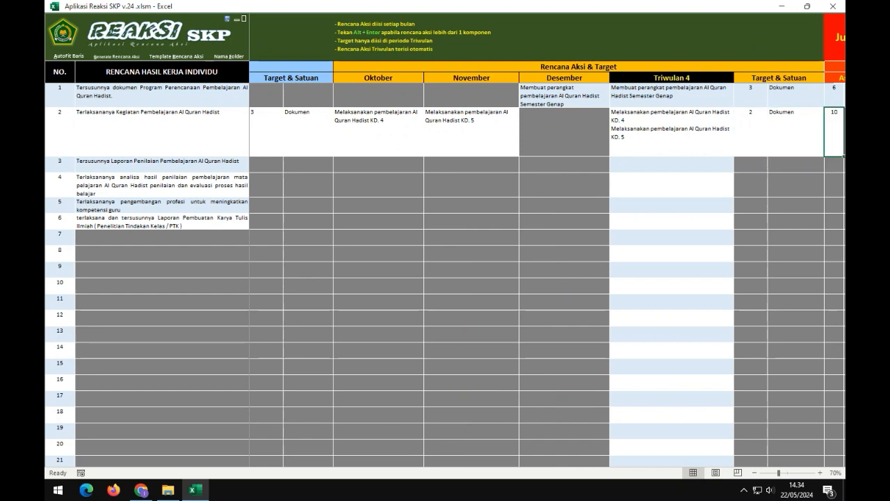
key("Right")
key("Right")
key("Right")
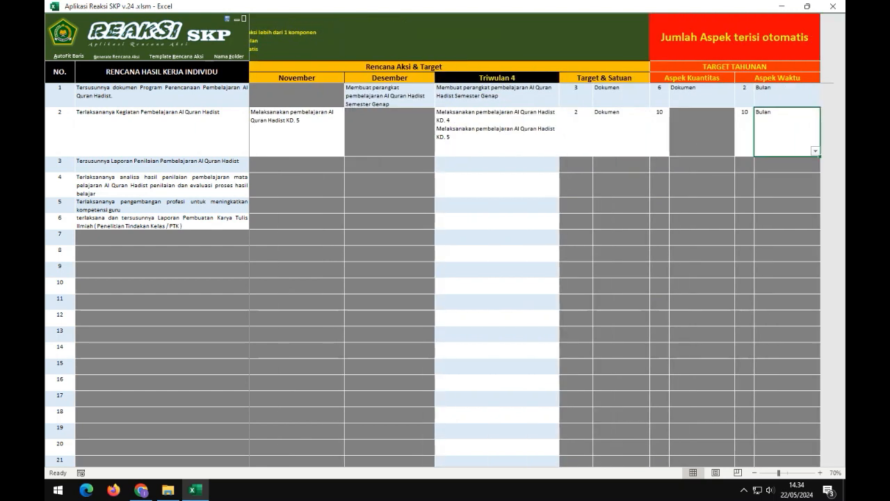
key("Left")
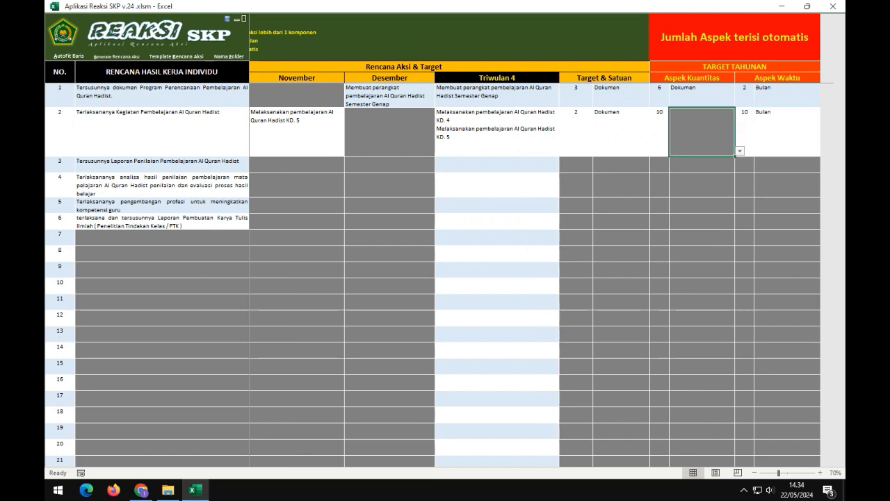
key("alt+Down")
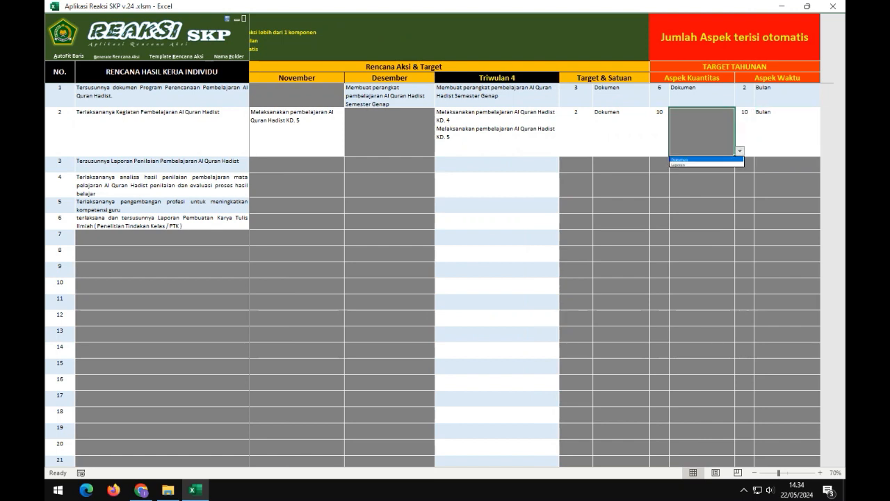
key("Return")
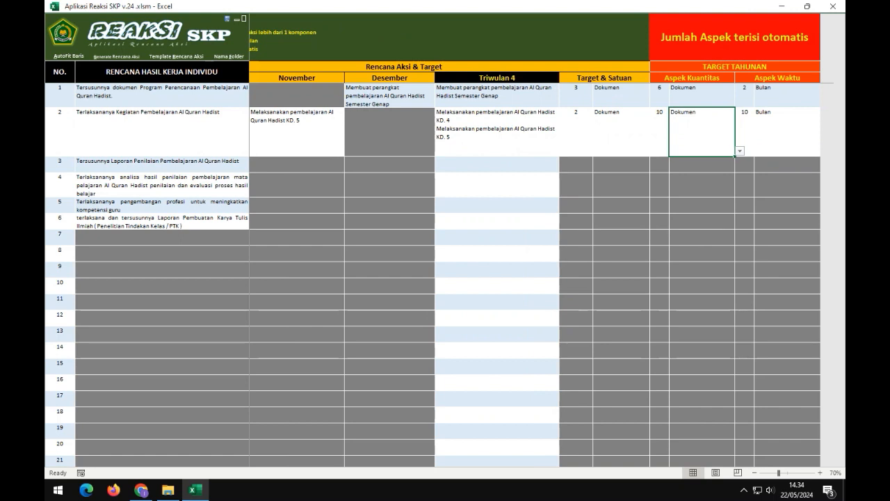
left_click(787, 131)
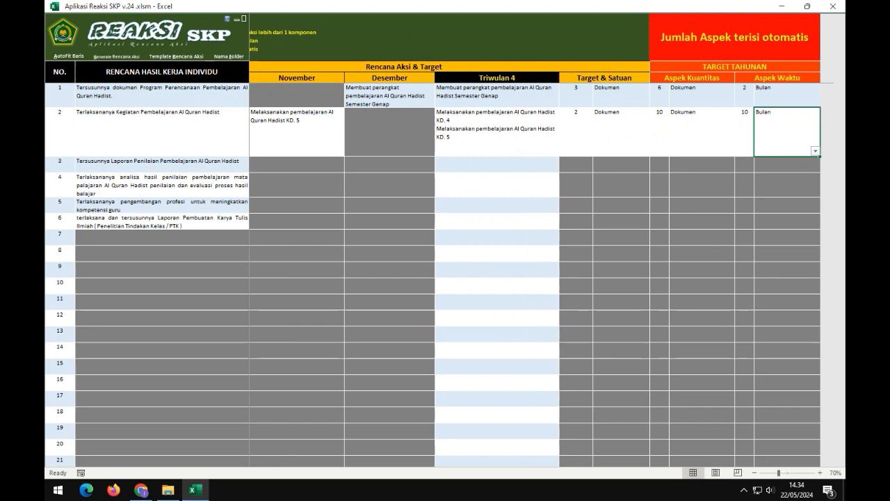
- Enter "Pelaksanaan Penilaian KD. 1" as row 3's Januari action plan
key("ctrl+Left")
key("ctrl+Left")
key("Left")
key("Left")
key("Left")
key("Left")
key("Left")
key("Left")
key("Left")
key("Left")
key("Left")
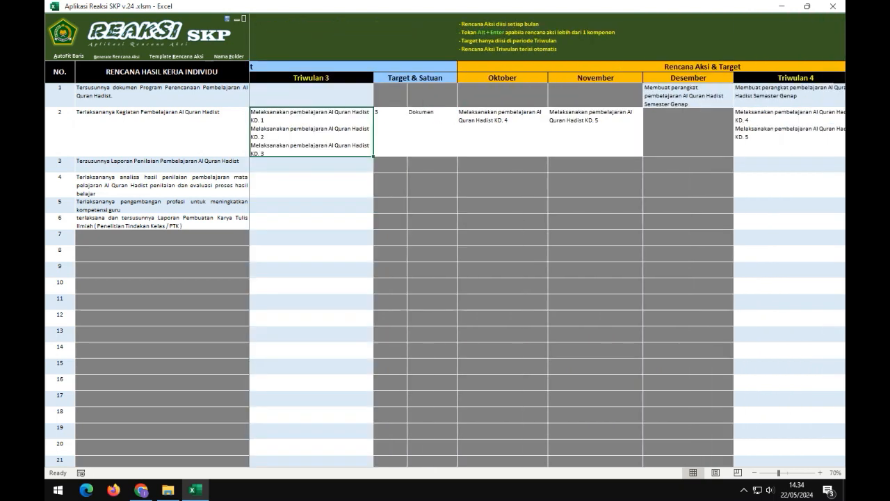
key("Left")
key("Left")
key("Left")
key("Left")
key("Left")
key("Left")
key("Left")
key("Left")
key("Left")
key("Left")
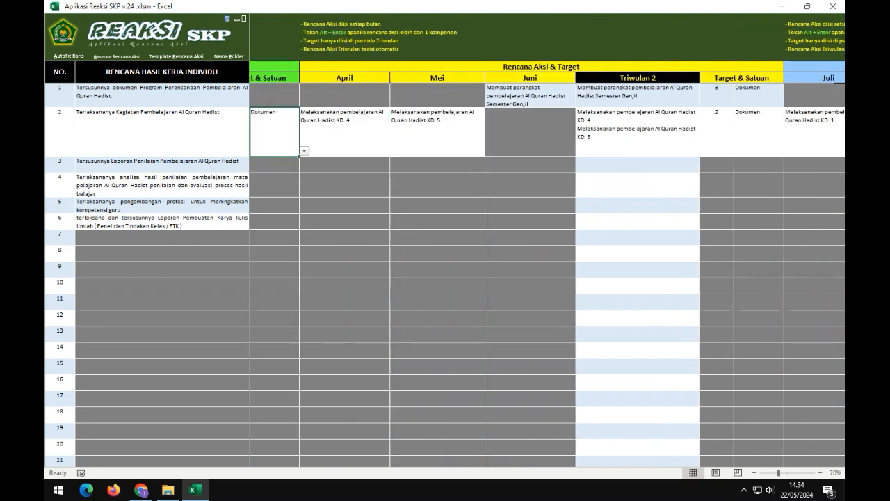
key("Left")
key("Down")
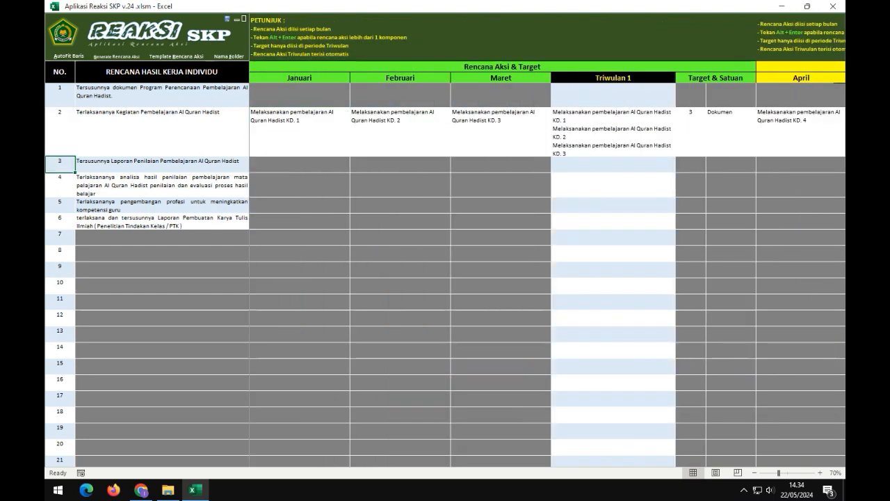
key("Right")
key("Right")
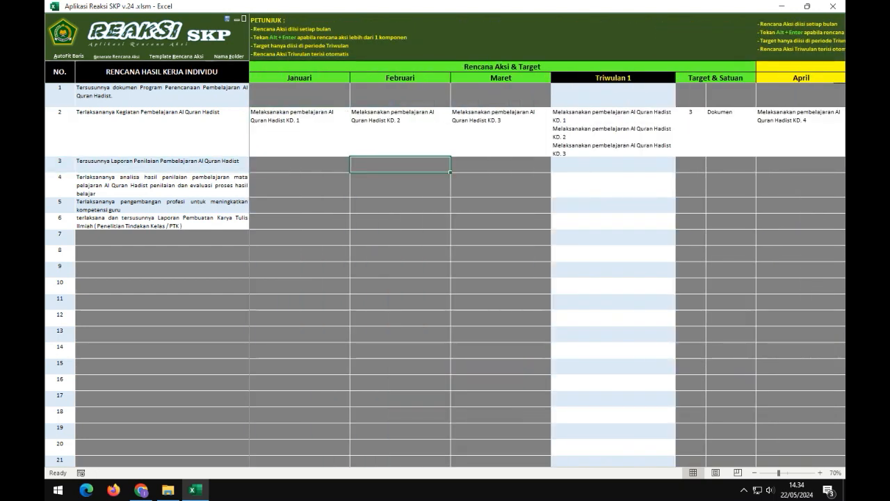
key("Left")
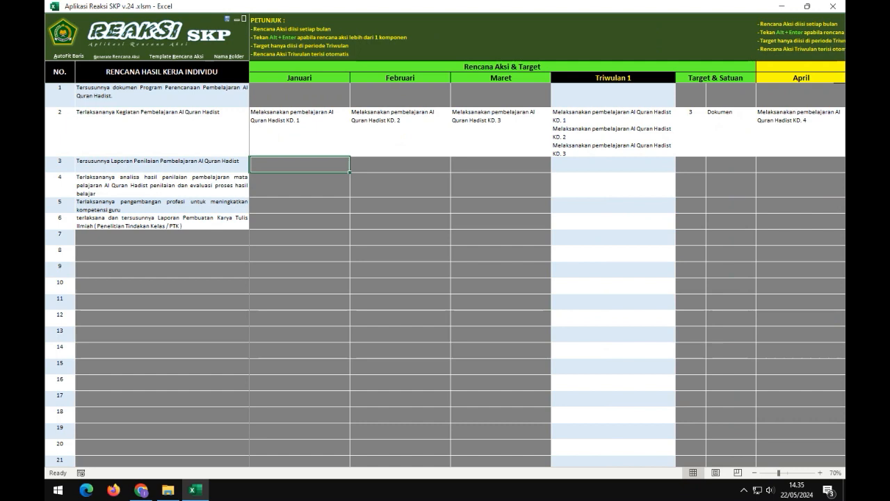
type("Pelaksanaan Penilaian KD. 1")
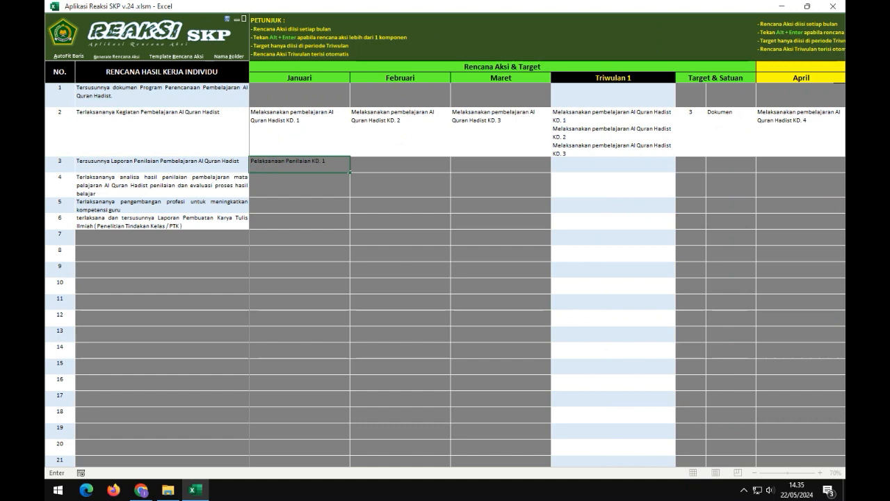
key("Return")
- Copy row 3's Januari action plan into its Februari and Maret cells
key("Up")
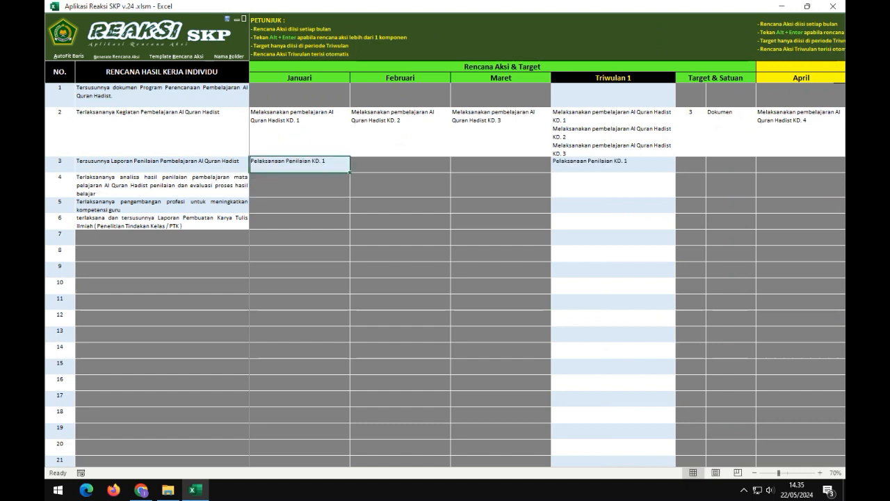
key("ctrl+c")
key("Right")
key("shift+Right")
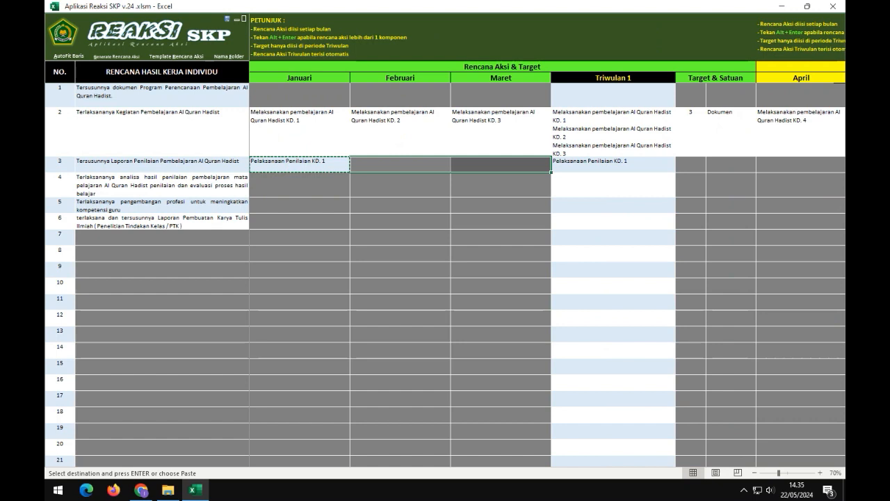
key("ctrl+v")
key("Escape")
- Set row 3's Triwulan 1 Target & Satuan to 3 Dokumen
key("Right")
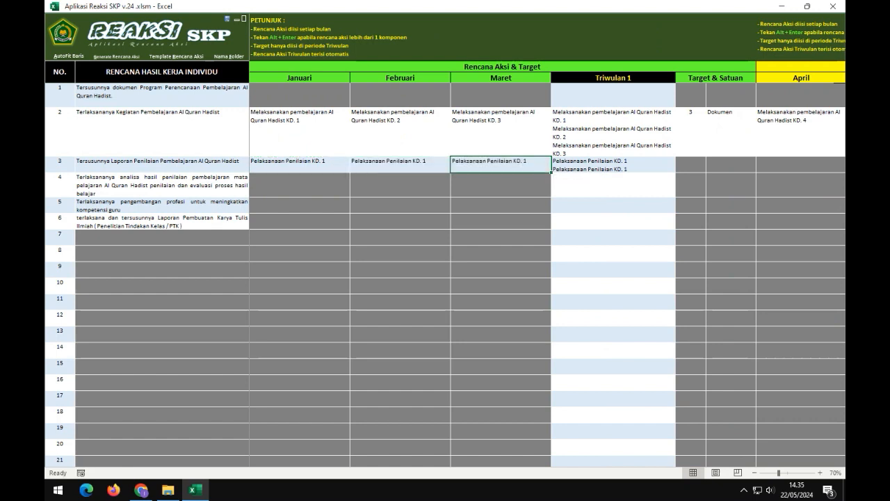
key("Right")
key("Right")
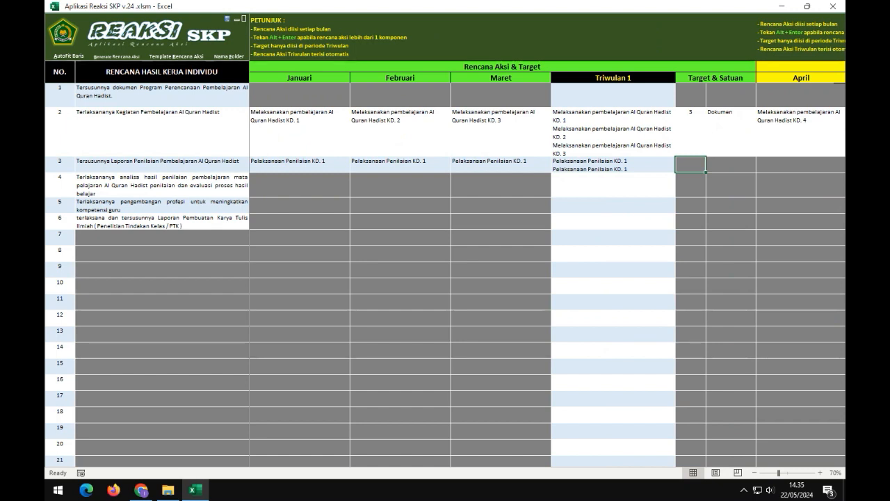
type("3")
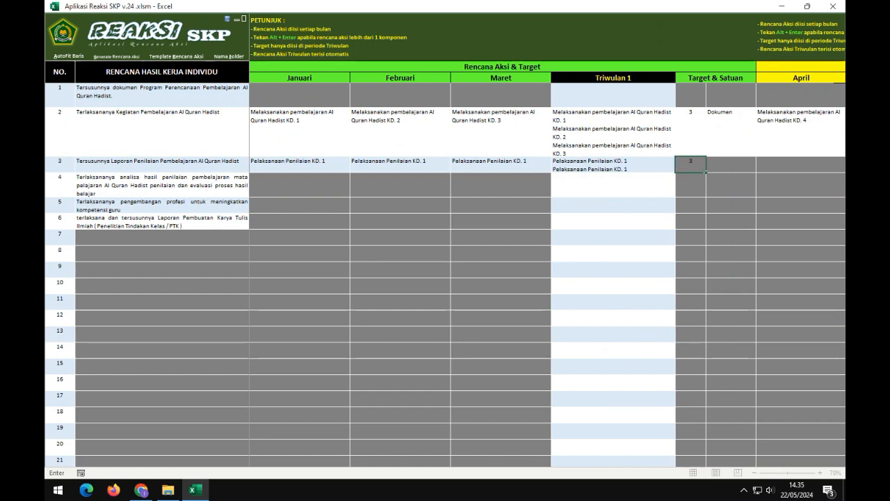
key("Tab")
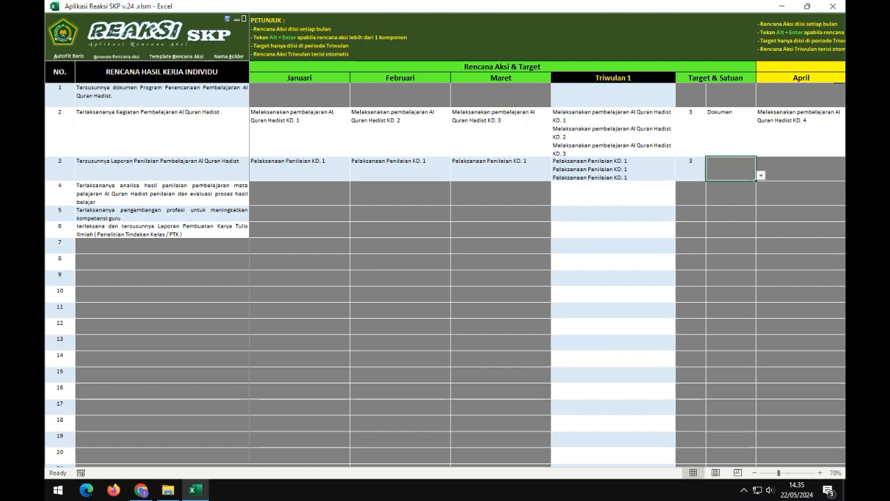
key("alt+Down")
key("Down")
key("Return")
key("Tab")
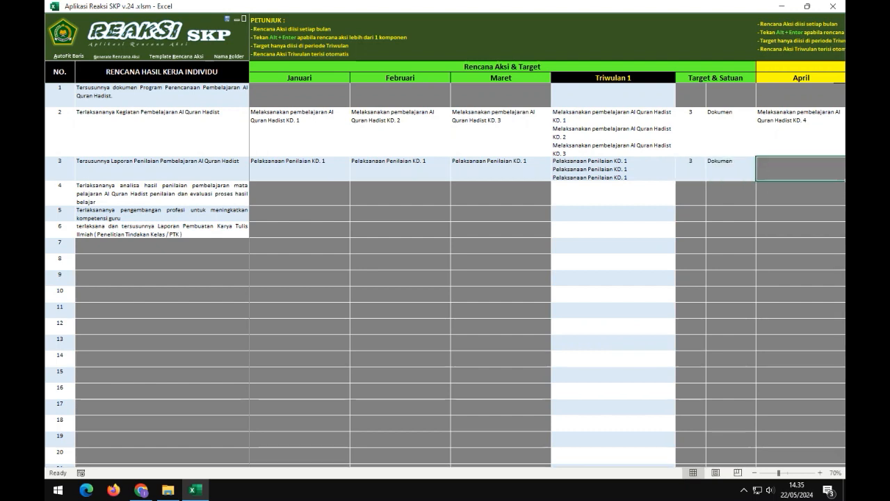
- Copy row 3's Maret action plan into its April and Mei cells
key("Tab")
key("Tab")
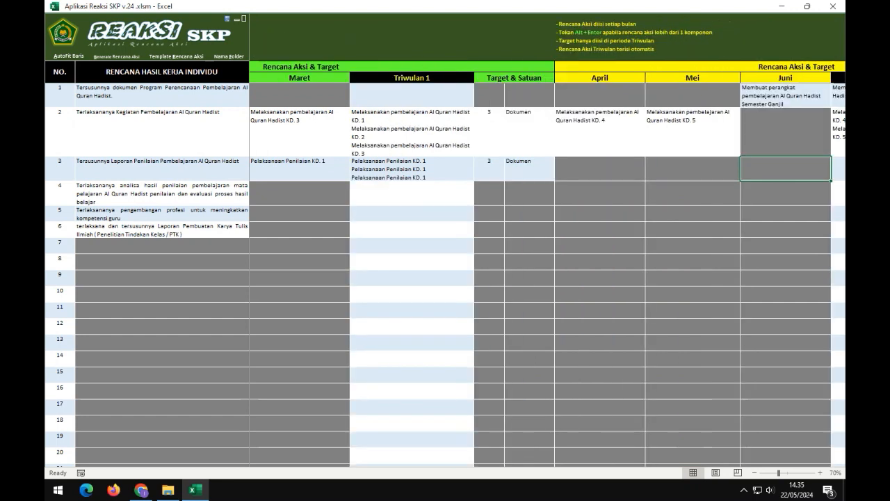
key("Tab")
key("Left")
key("Left")
key("Left")
key("Left")
key("Left")
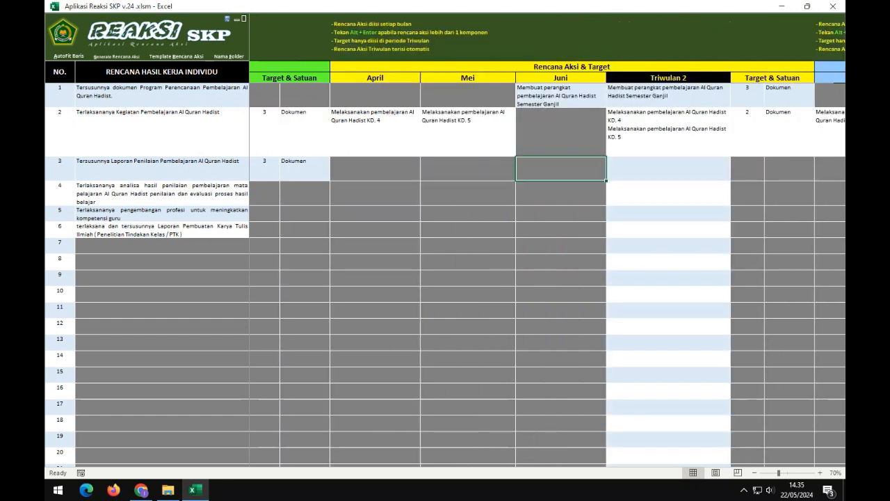
key("Left")
key("Left")
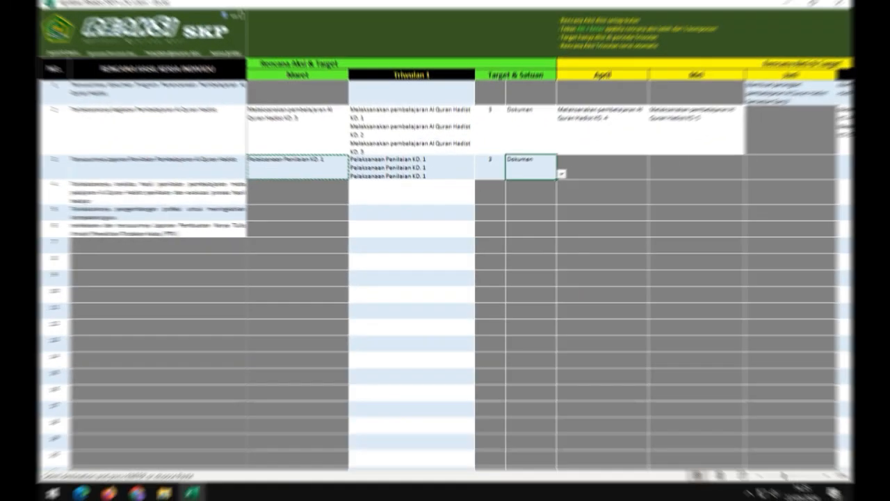
key("Left")
key("Left")
key("ctrl+c")
key("Right")
key("Right")
key("Right")
key("Right")
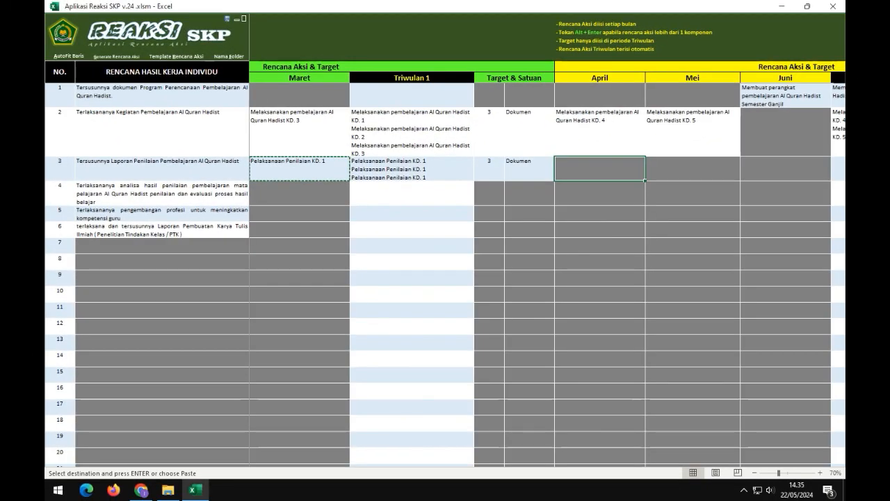
key("shift+Right")
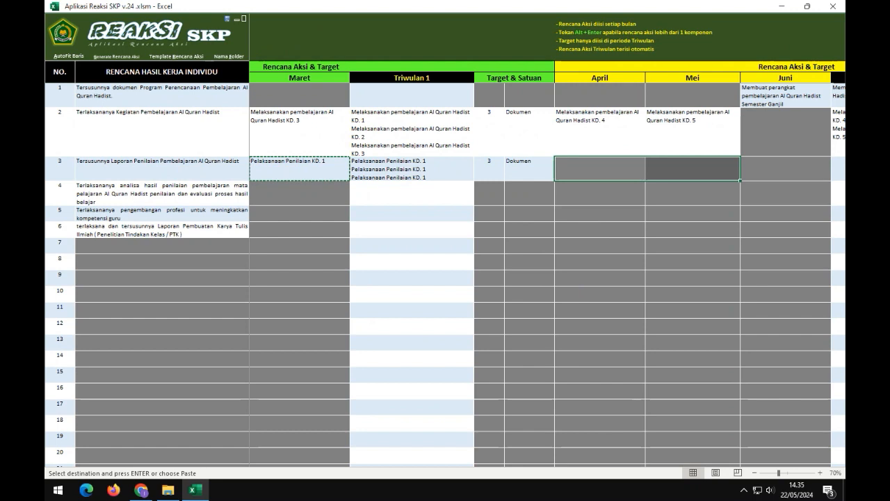
key("ctrl+v")
- Change the KD number in row 3's action plans to 4 for April and 5 for Mei
key("Left")
key("Right")
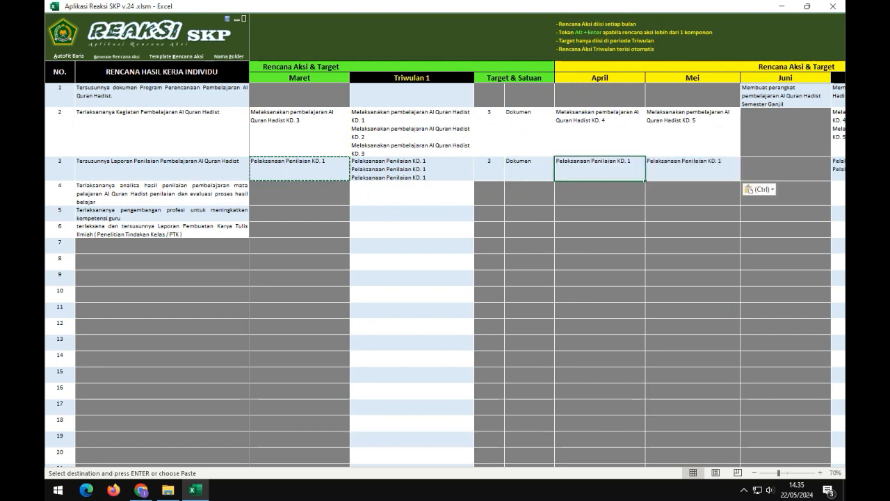
key("F2")
key("BackSpace")
type("4")
key("Tab")
key("F2")
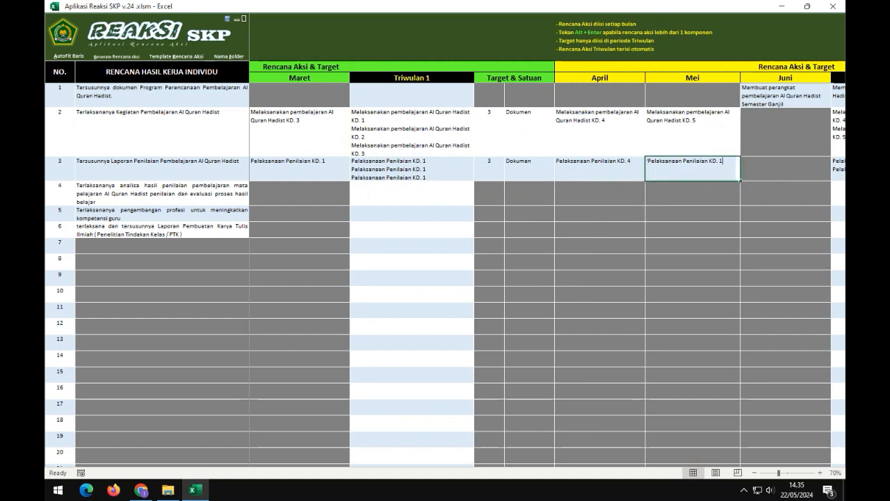
key("BackSpace")
type("5")
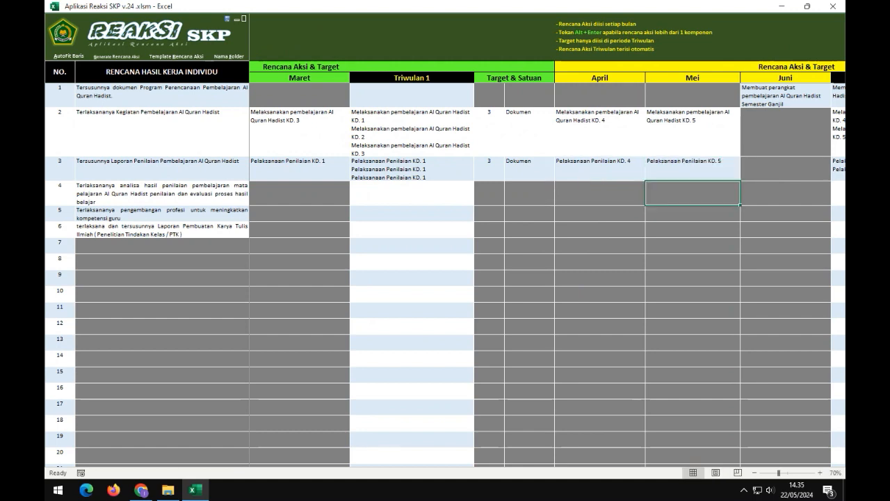
- Enter "Pelaksanaan Penilaian Akhir Semester Genap" as row 3's Juni action plan
key("Tab")
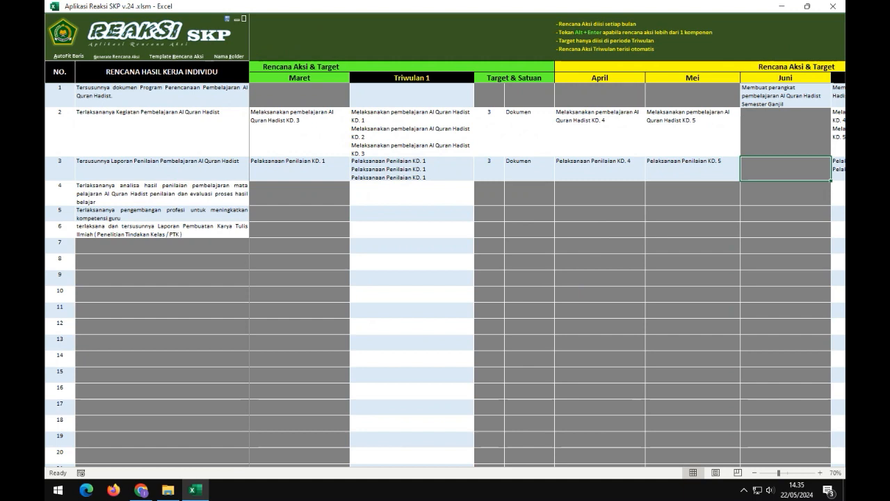
type("Pa")
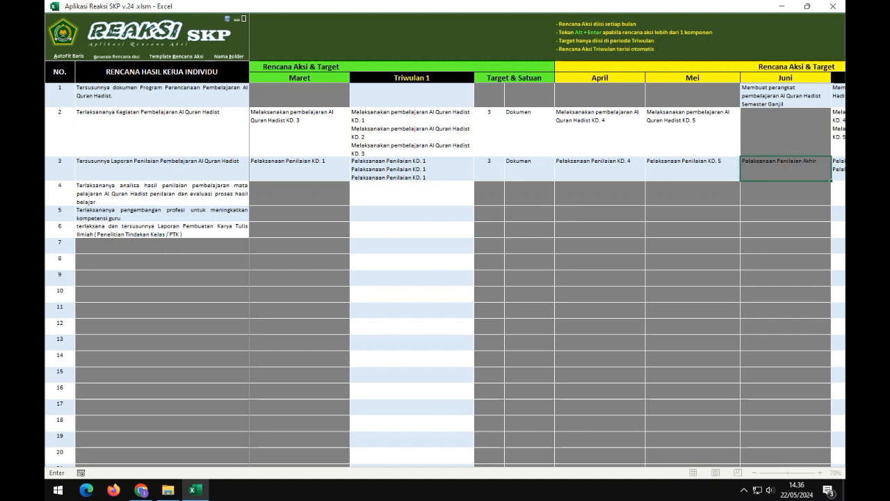
type("mes")
type("ter Gena")
key("Tab")
- Set row 3's Triwulan 2 Target & Satuan to 3 Dokumen
key("Left")
key("Left")
key("Left")
key("Left")
key("Right")
key("Right")
key("Right")
key("Right")
type("3")
key("Tab")
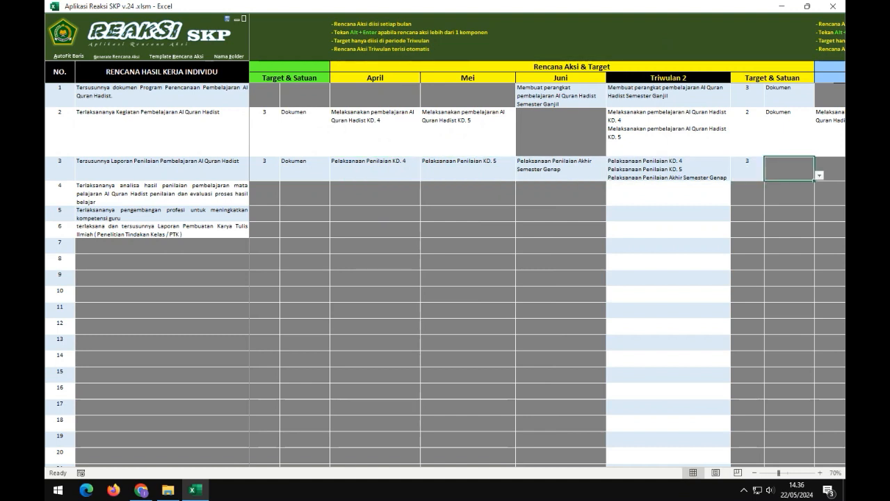
key("alt+Down")
key("Return")
key("Tab")
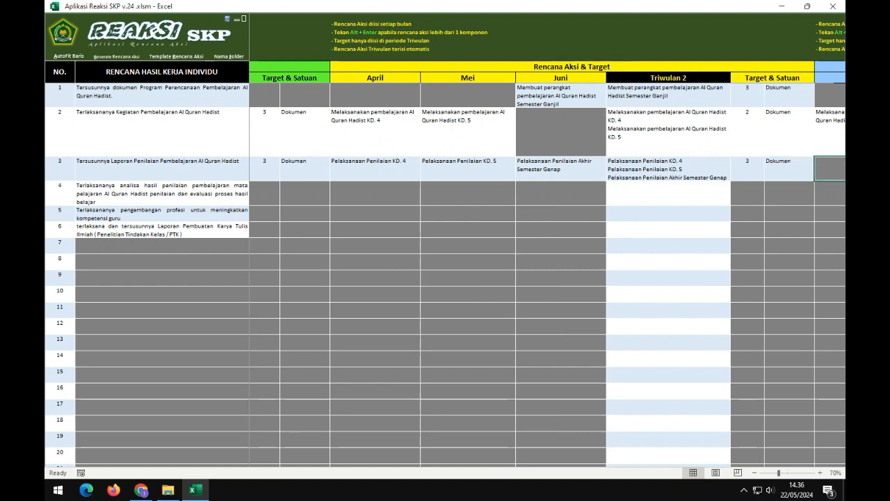
- Copy row 3's Mei action plan into its Oktober and November cells
key("Tab")
key("Tab")
key("shift+Tab")
key("shift+Tab")
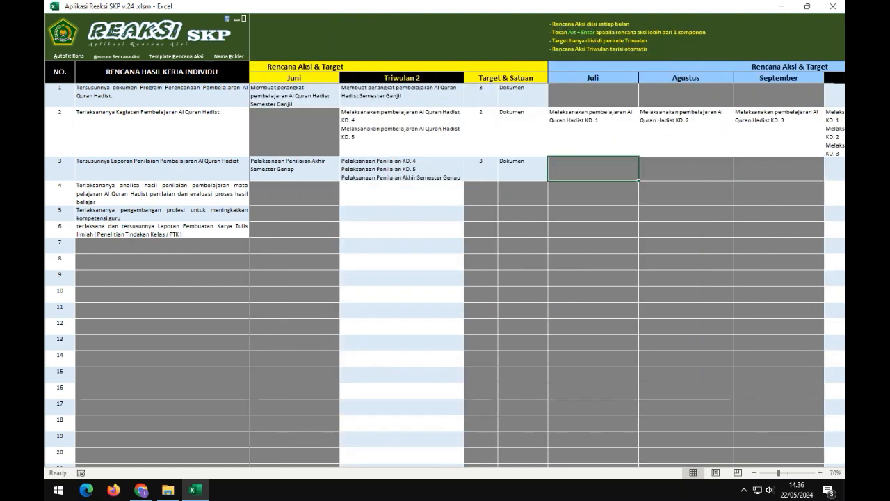
key("shift+Tab")
key("shift+Tab")
key("shift+Tab")
key("shift+Tab")
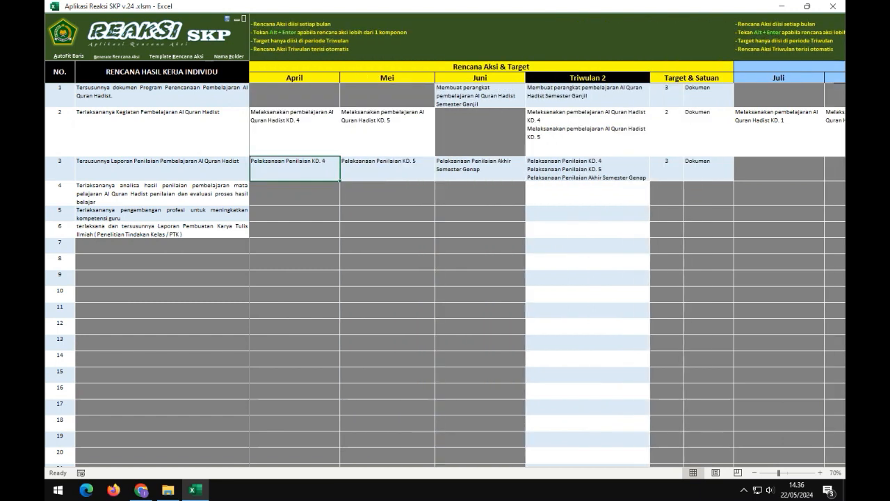
key("Tab")
key("ctrl+c")
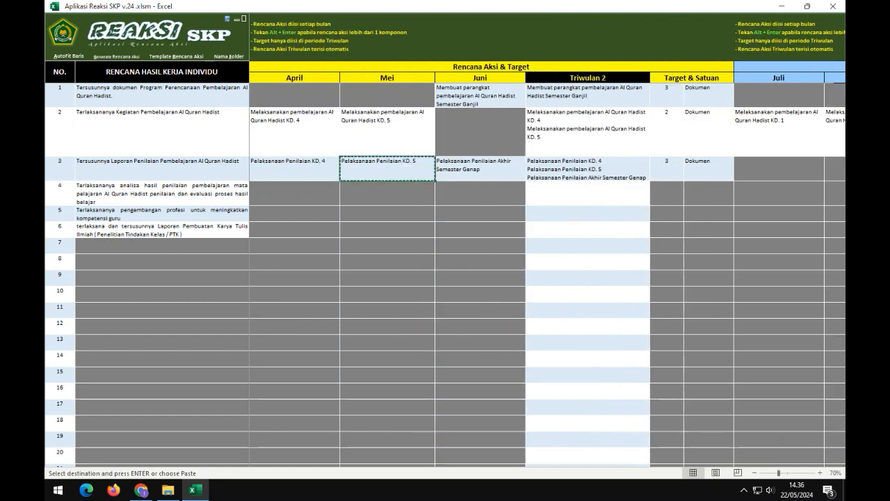
left_click_drag(779, 169, 644, 200)
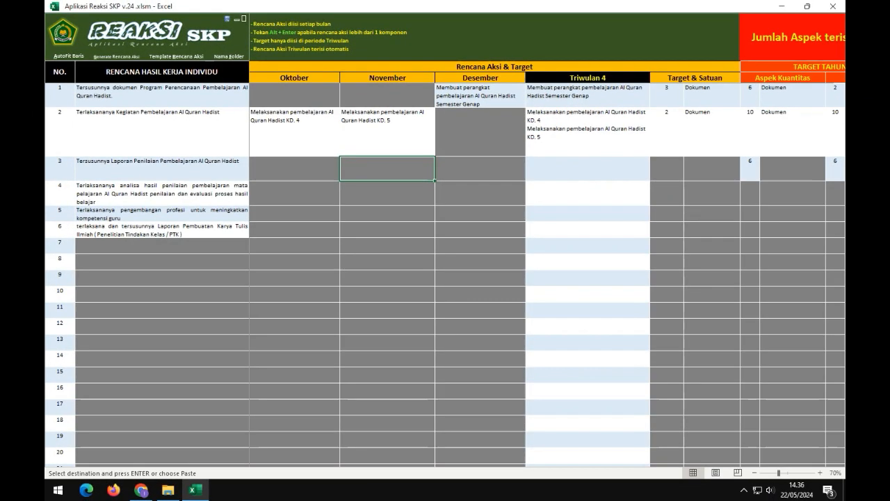
key("Left")
key("Left")
left_click(502, 169)
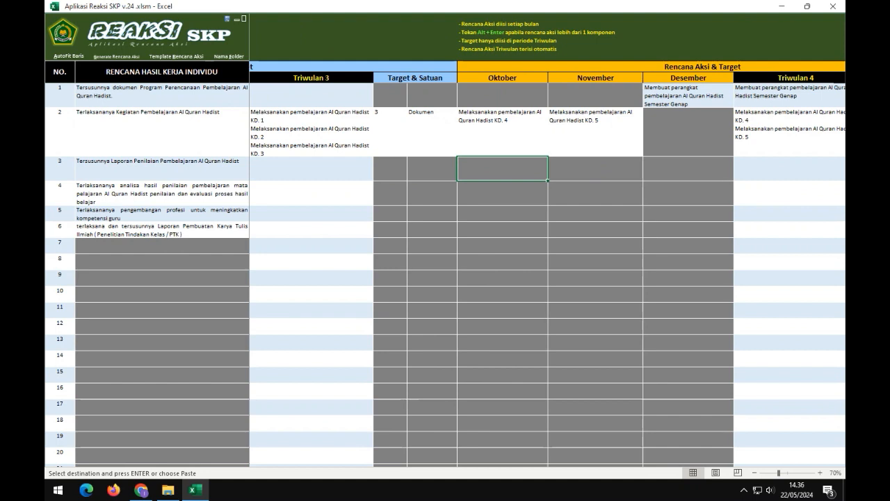
key("shift+Right")
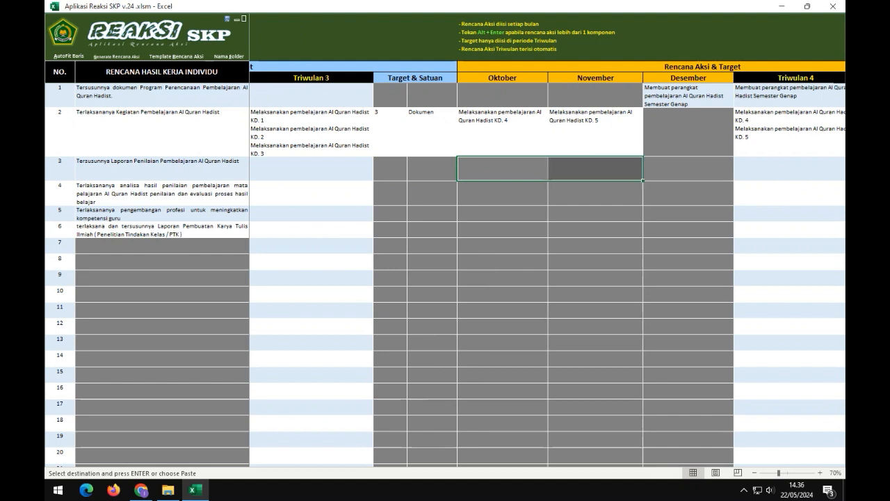
key("ctrl+v")
- Paste the copied Mei action plan into row 3's Juli, Agustus and September cells
key("Right")
key("Left")
key("Left")
key("Left")
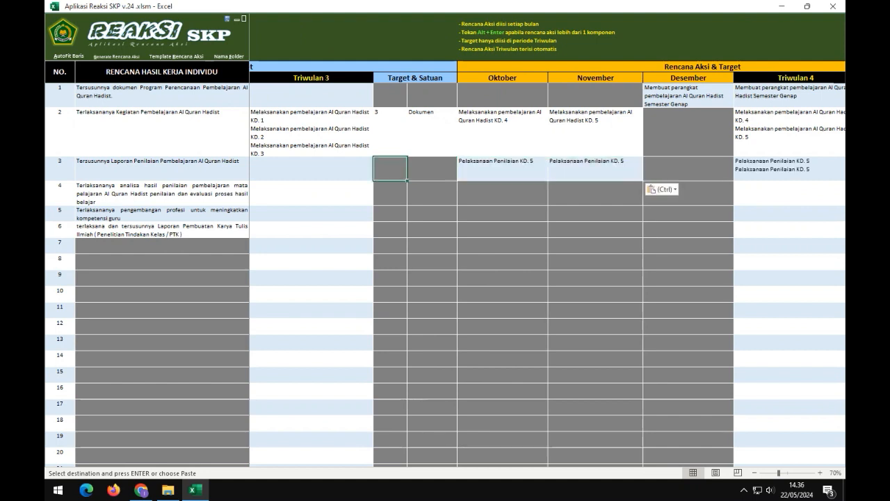
key("Left")
key("Left")
key("Left")
key("Left")
key("Left")
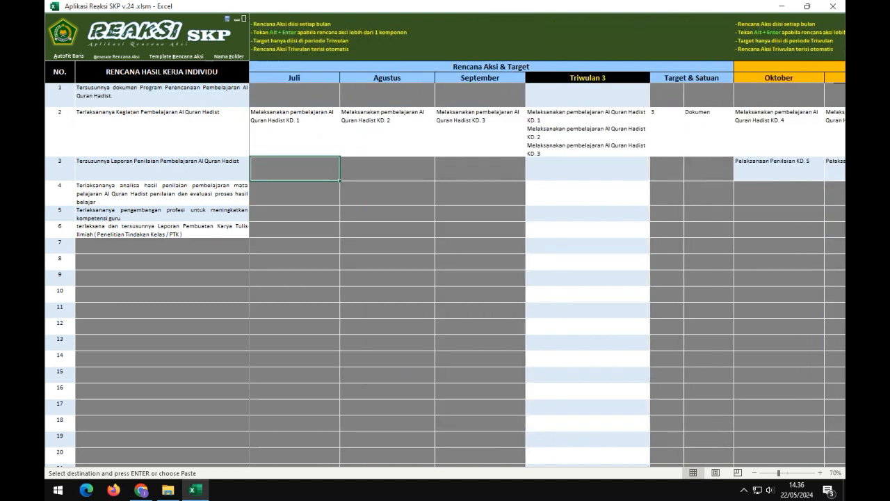
key("Right")
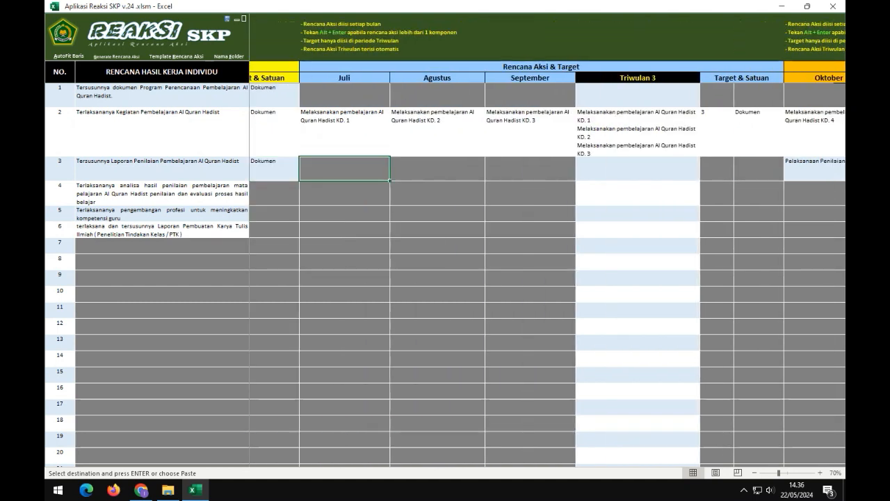
key("ctrl+v")
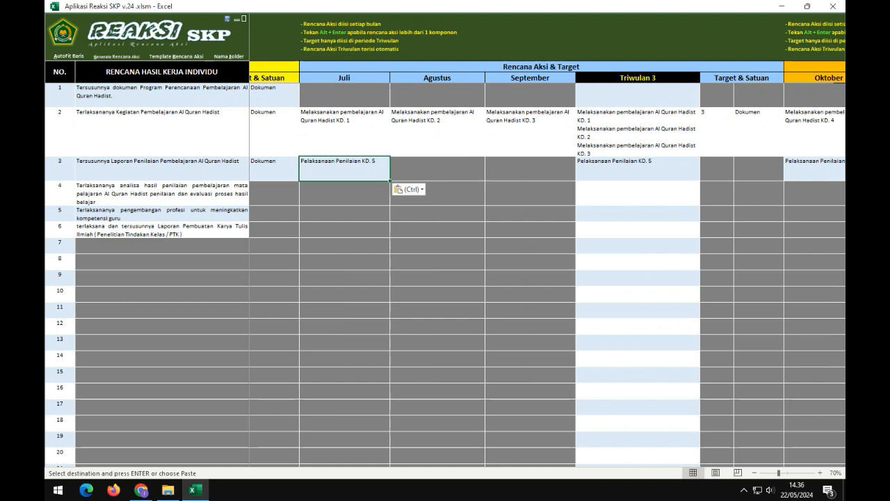
key("Right")
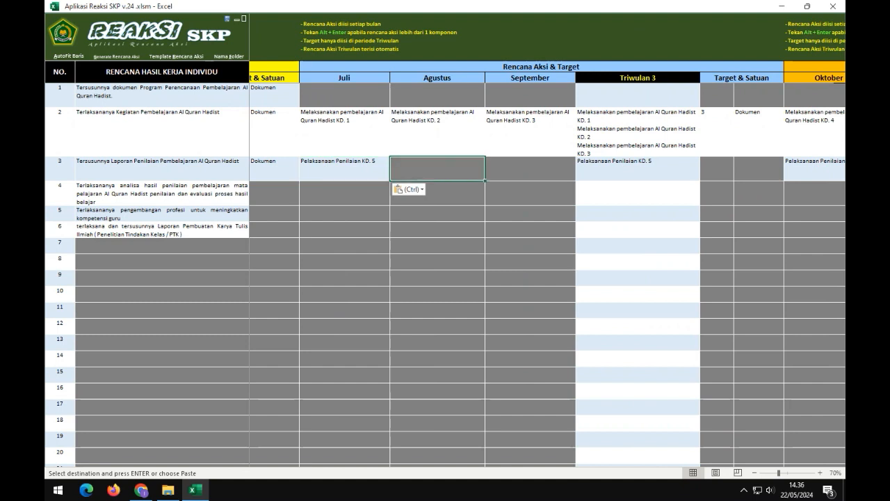
key("ctrl+v")
key("Right")
key("ctrl+v")
- Change the KD number in row 3's action plans to 1 for Juli and 2 for Agustus
key("Left")
key("Left")
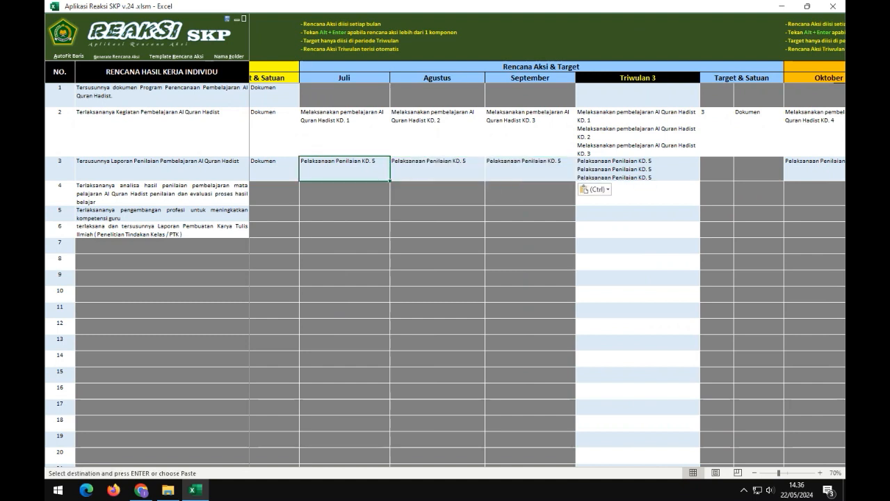
key("F2")
key("BackSpace")
type("1")
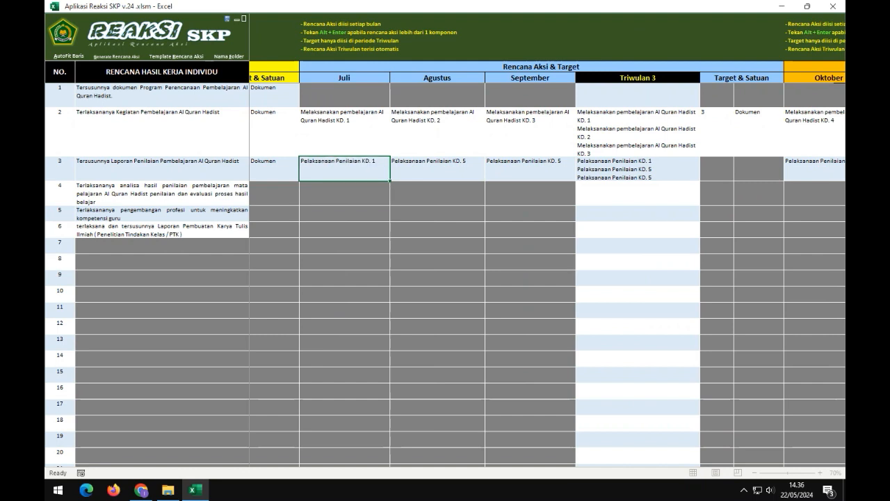
key("Return")
key("Up")
key("Right")
key("F2")
key("BackSpace")
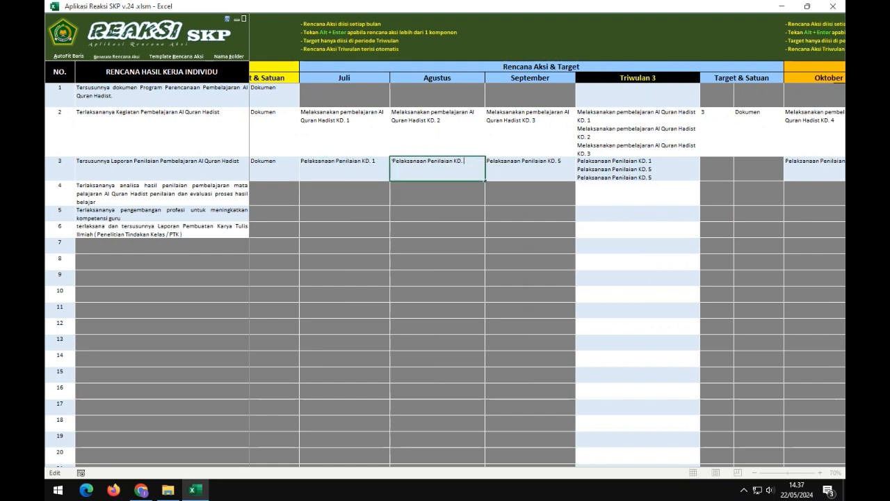
type("2")
key("Return")
- Change row 3's September action plan to "Pelaksanaan Penilaian KD. 3"
key("Up")
key("Right")
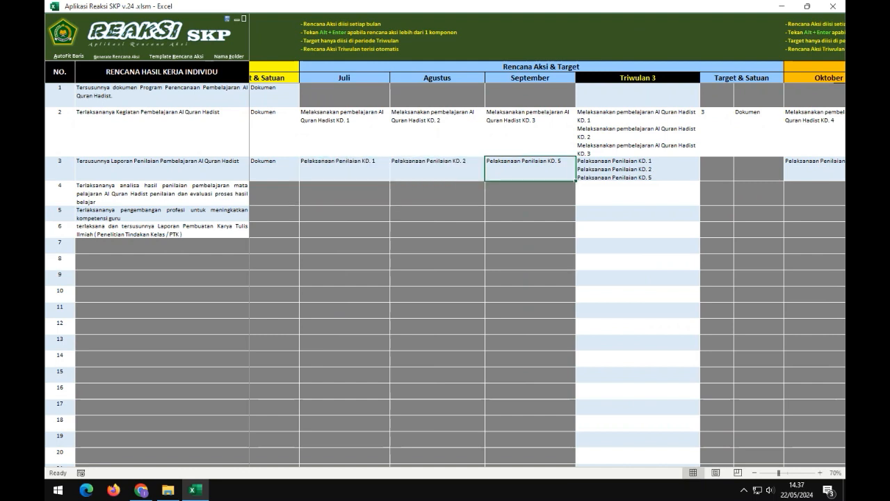
key("F2")
key("BackSpace")
type("3")
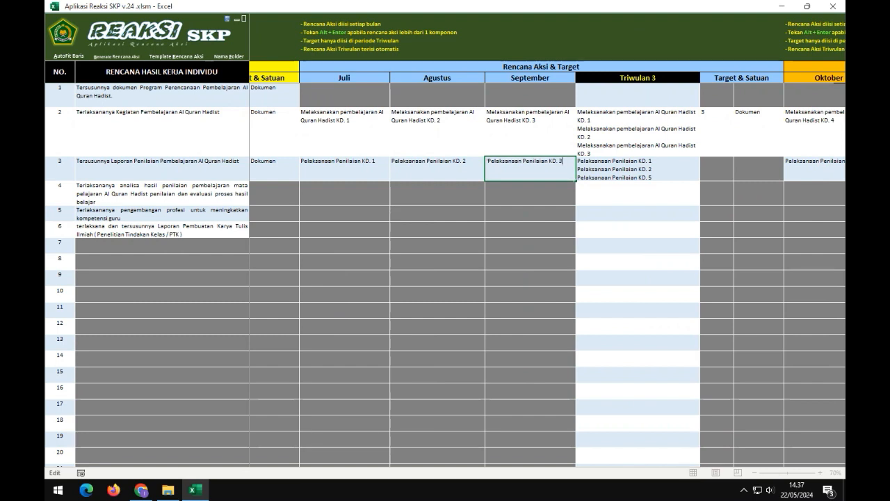
key("Return")
- Set row 3's Triwulan 3 Target & Satuan to 3 Dokumen
key("Up")
key("Right")
key("Right")
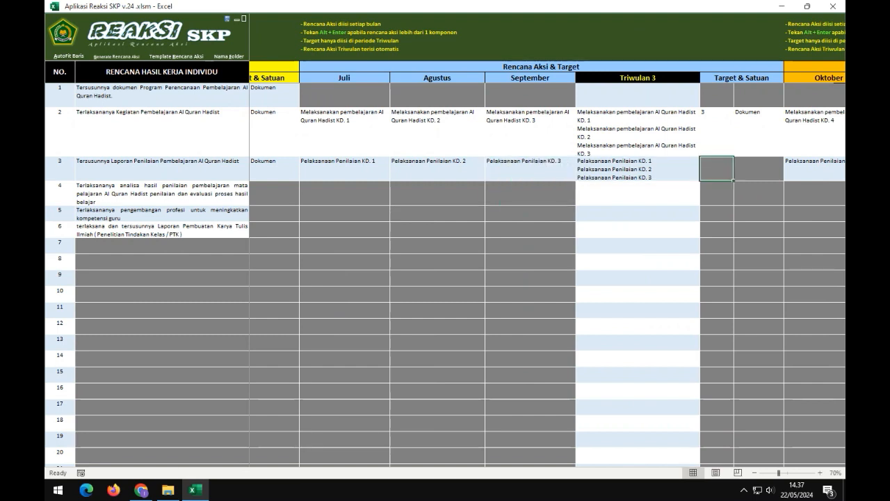
type("3")
key("Tab")
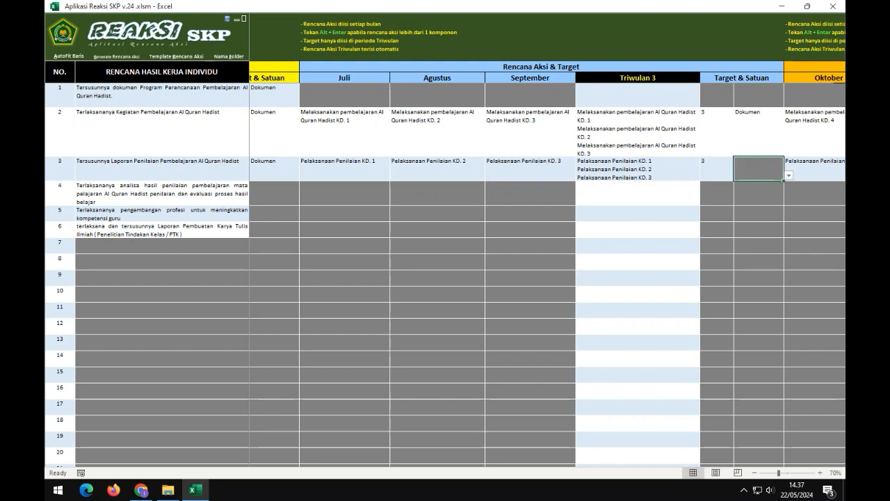
key("alt+Down")
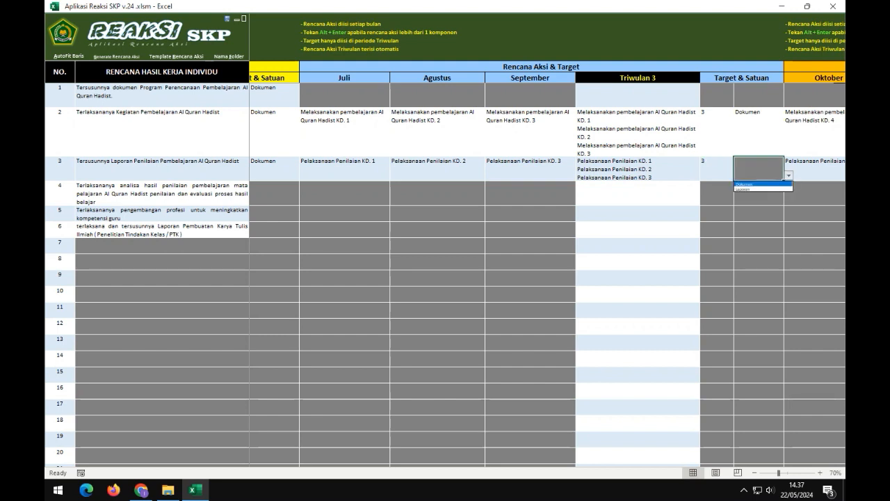
key("Return")
left_click(718, 169)
left_click(759, 169)
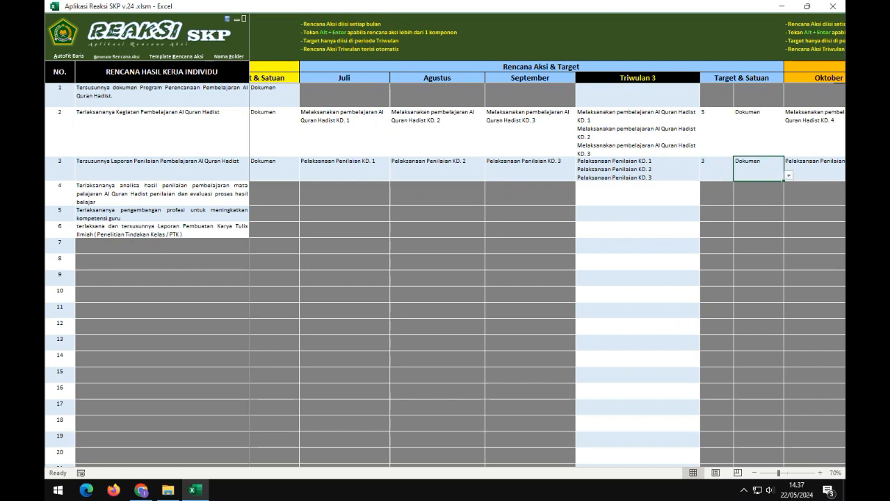
- Change the KD number in row 3's Oktober action plan to 4
key("Right")
key("Right")
key("Right")
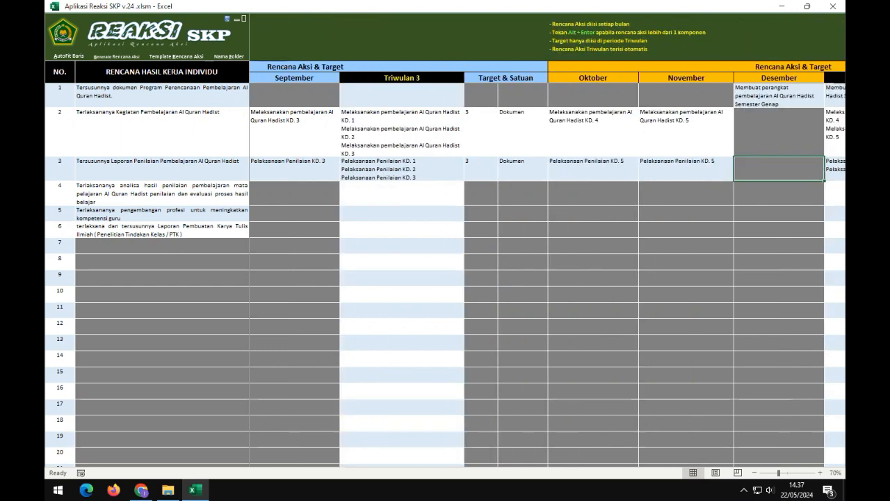
key("Right")
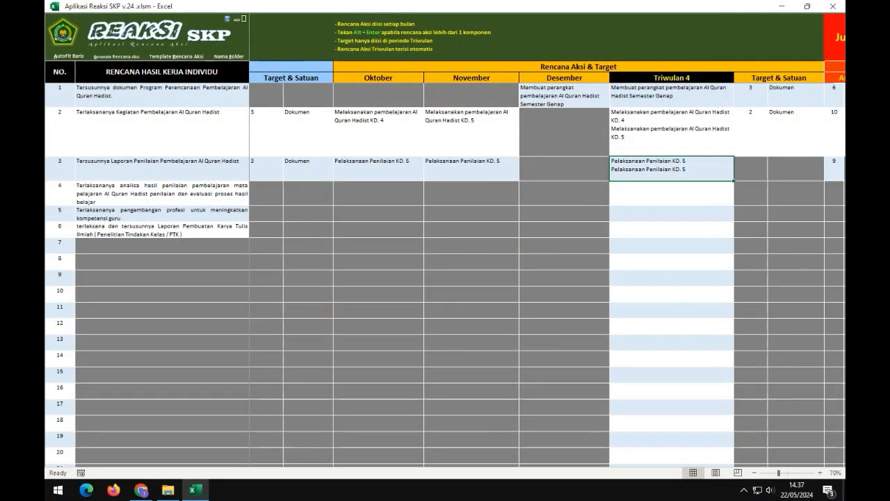
double_click(407, 161)
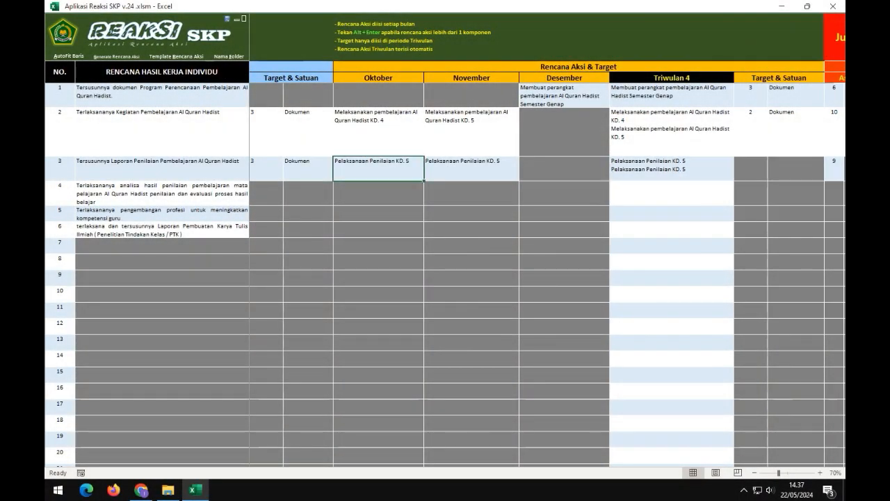
key("BackSpace")
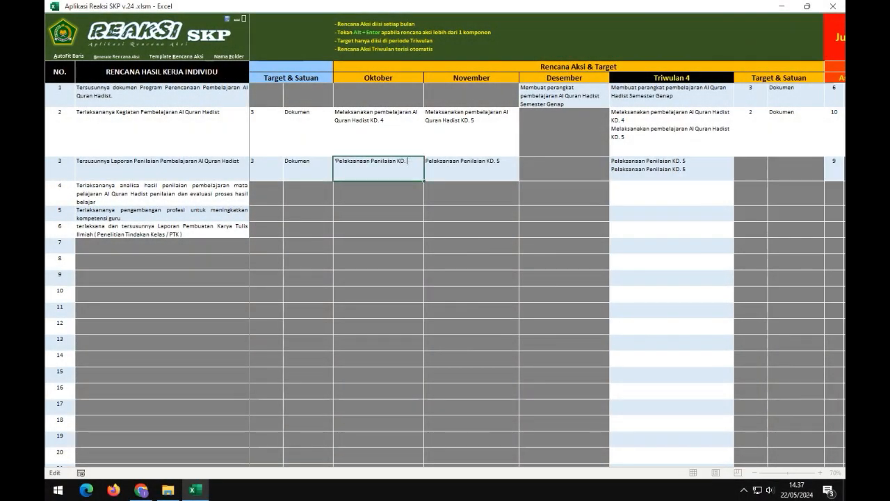
type("4")
key("Return")
key("Up")
- Re-enter 5 as the KD number in row 3's November action plan
key("Right")
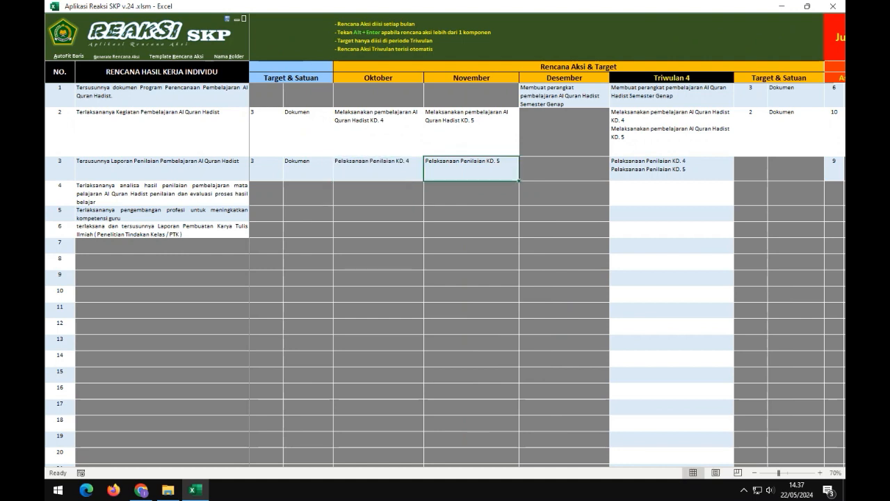
key("F2")
key("BackSpace")
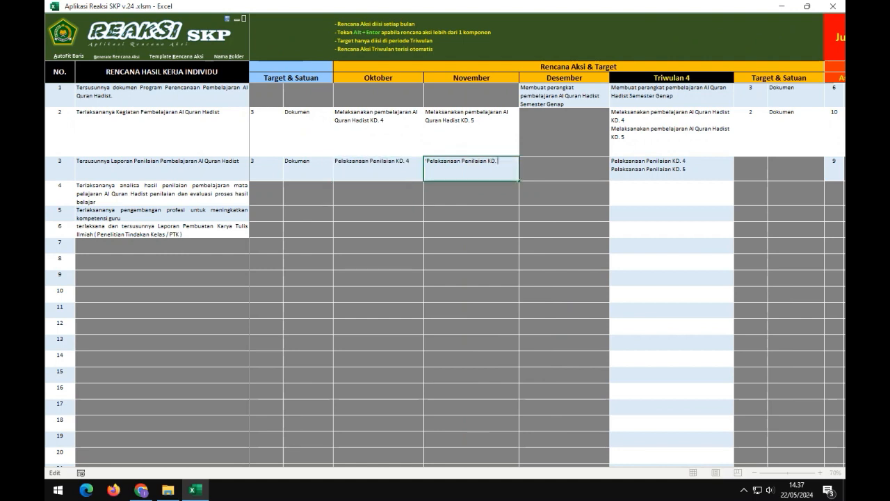
type("5")
key("Return")
key("Up")
key("Right")
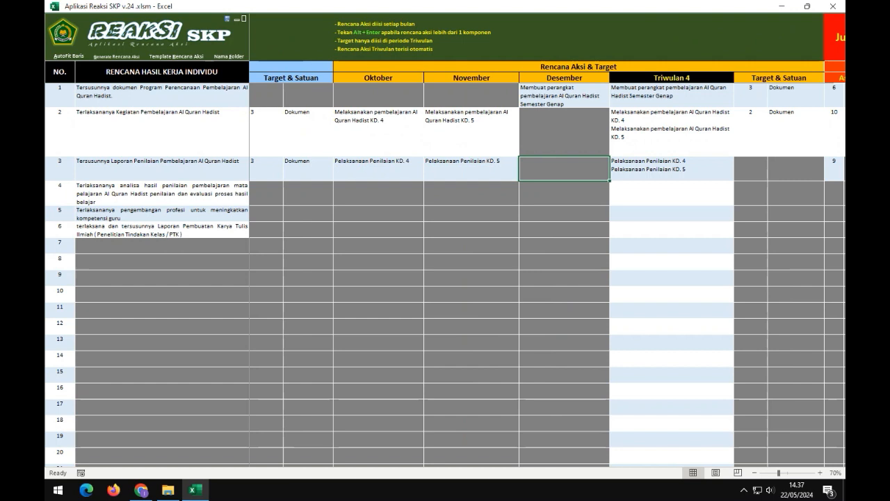
- Copy row 3's November action plan into Desember and change it to "Pelaksanaan Penilaian Semester Ganjil"
key("Left")
key("ctrl+c")
key("Right")
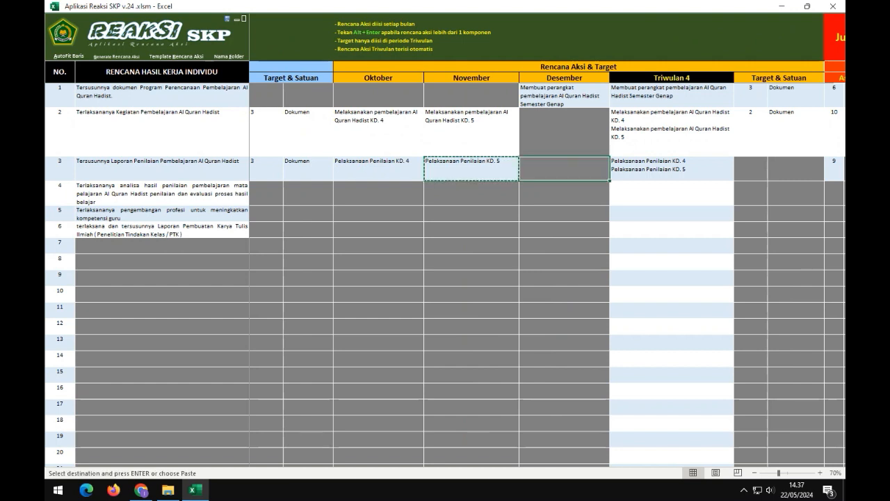
key("ctrl+v")
key("F2")
key("BackSpace")
key("BackSpace")
key("BackSpace")
key("BackSpace")
type("Semest")
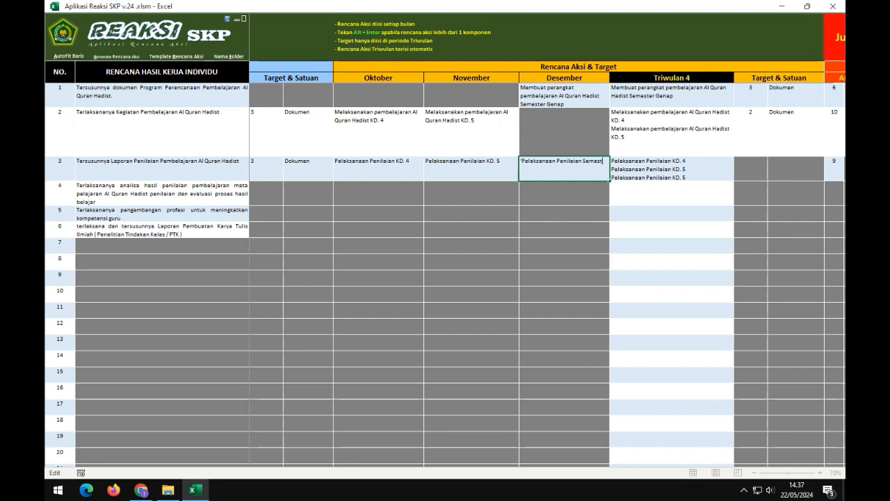
type("er Ganjil")
key("Tab")
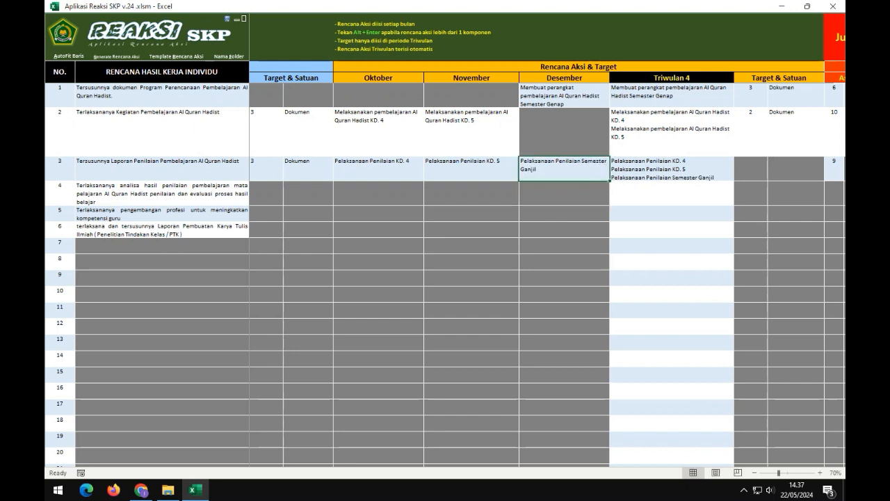
- Set row 3's Triwulan 4 Target & Satuan to 3 Dokumen
type("3")
key("Tab")
key("Tab")
key("shift+Tab")
key("alt+Down")
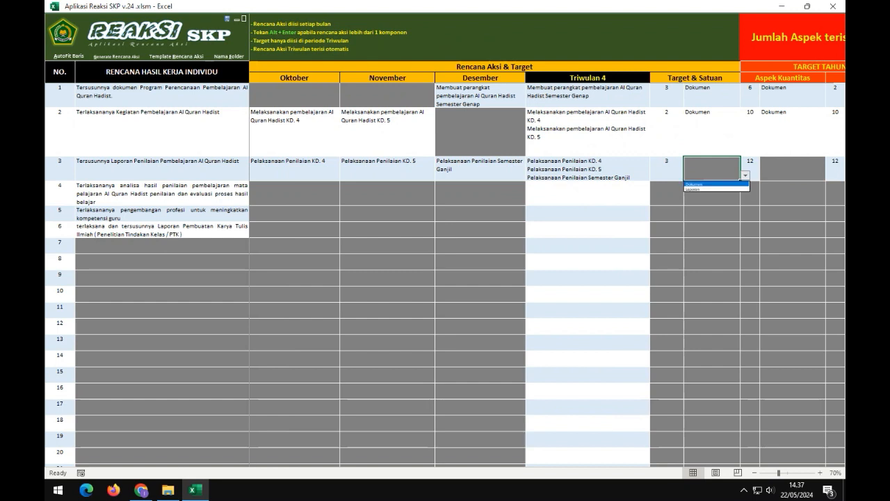
key("Return")
- Set row 3's annual target units to Dokumen for Aspek Kuantitas and Bulan for Aspek Waktu
key("Tab")
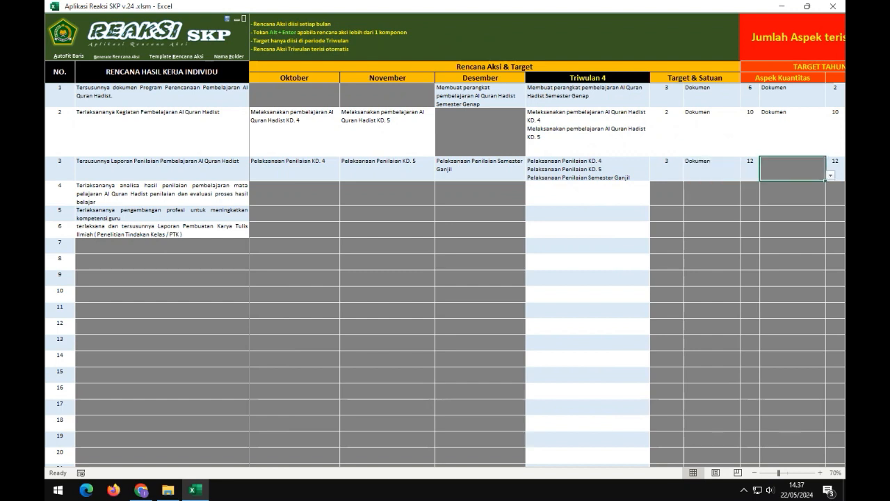
key("alt+Down")
key("Return")
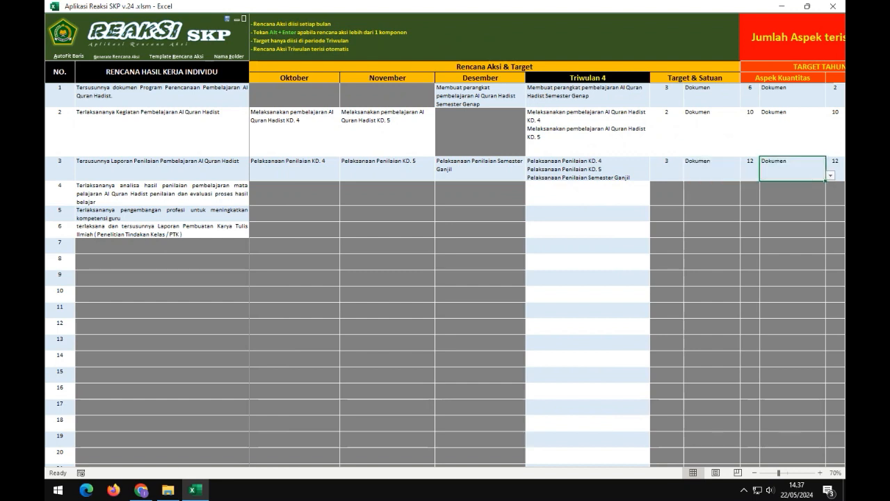
key("Left")
key("Left")
key("Right")
key("Right")
key("Right")
key("Right")
key("Left")
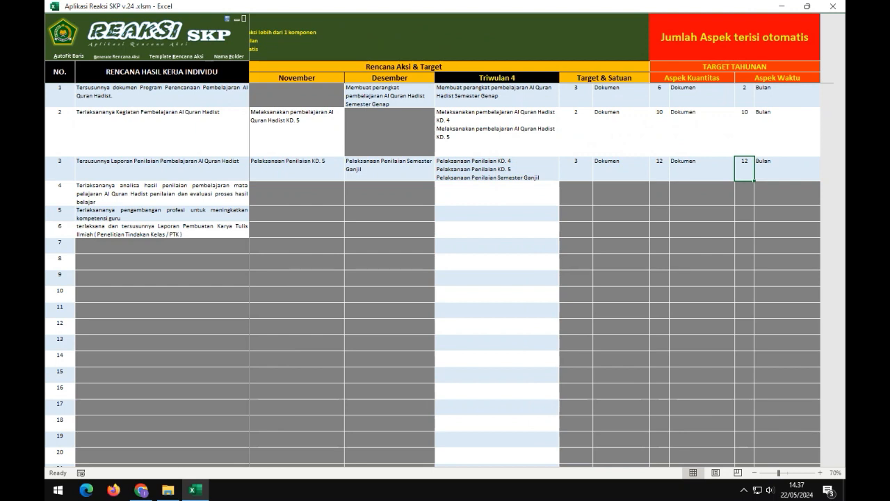
- Look across row 4's monthly, quarterly and target cells, along with the remaining individual work result plans
left_click(161, 193)
key("shift+Down")
key("shift+Down")
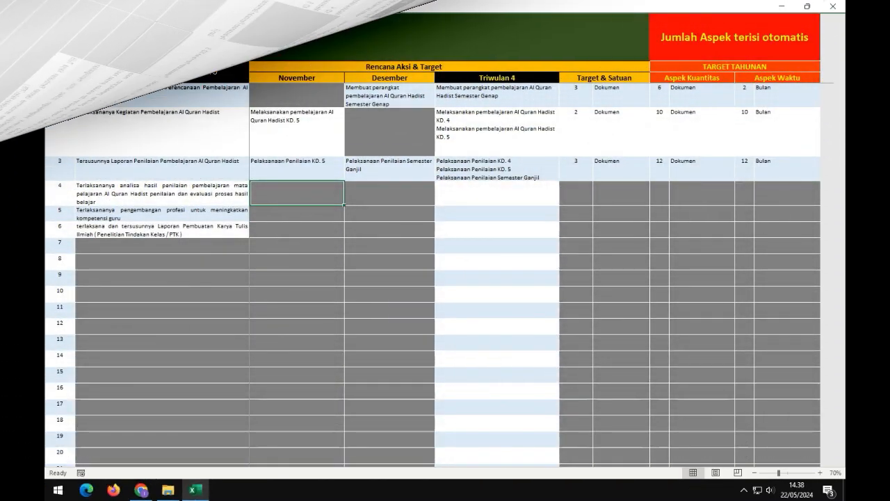
key("Left")
key("Left")
key("Left")
key("Left")
key("Left")
key("Left")
key("Left")
key("Left")
key("Left")
key("Left")
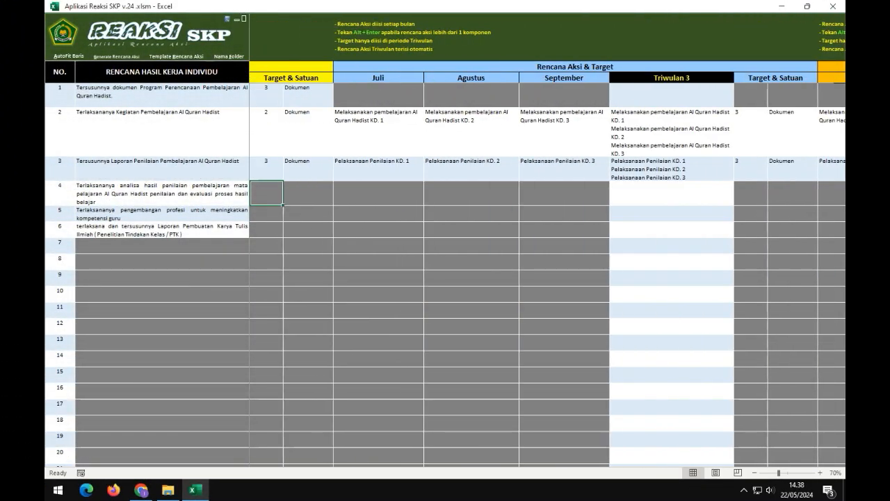
key("Left")
key("Left")
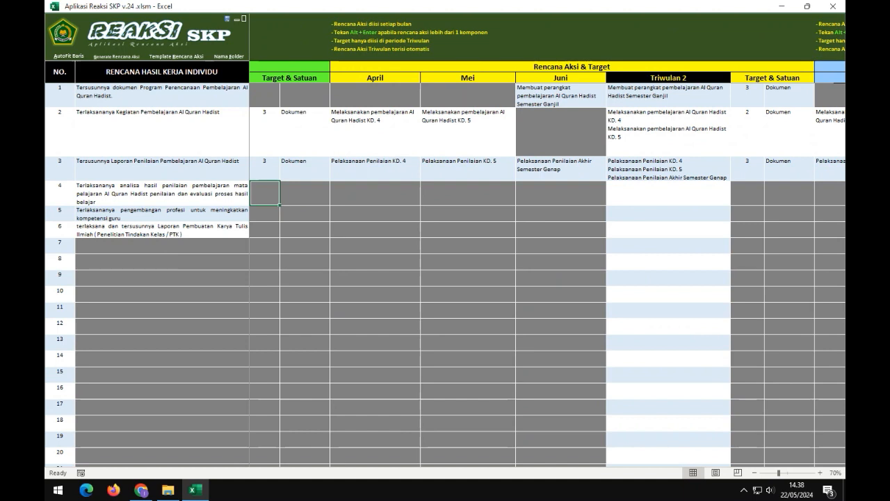
key("Left")
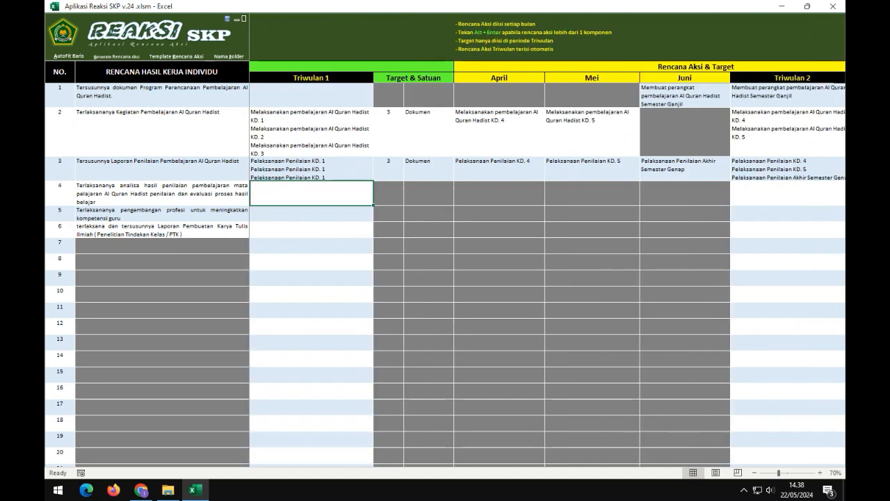
key("Left")
key("Left")
key("Left")
key("Left")
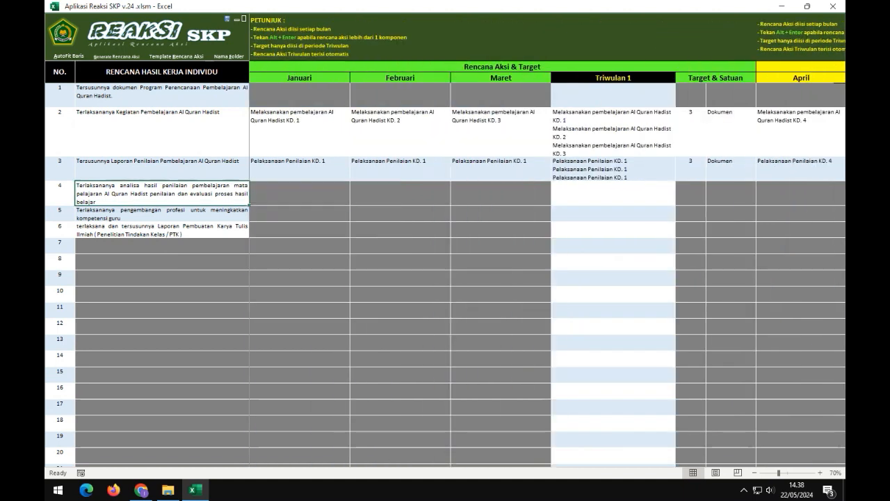
key("Right")
key("Right")
key("Right")
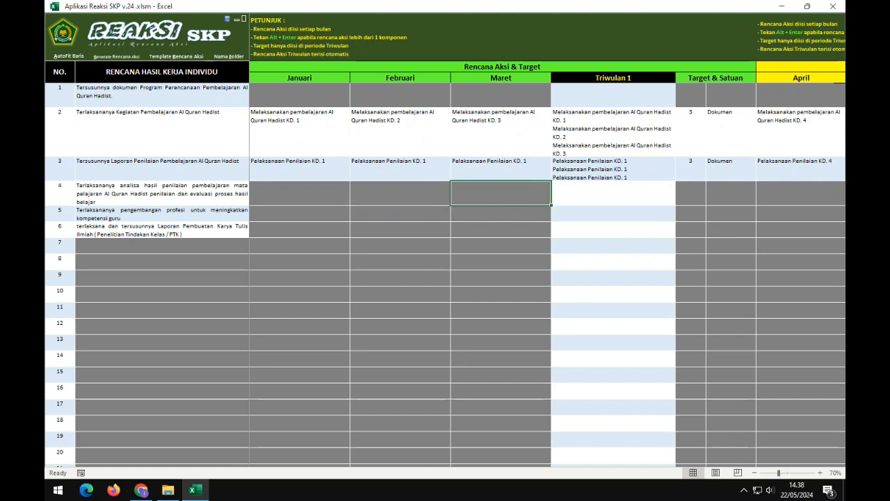
key("Right")
key("Right")
key("Right")
key("Right")
key("Right")
key("Right")
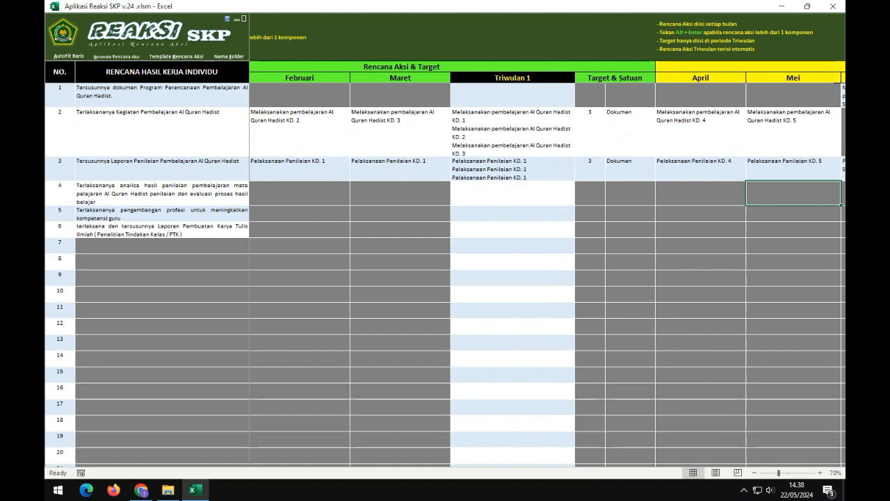
key("Right")
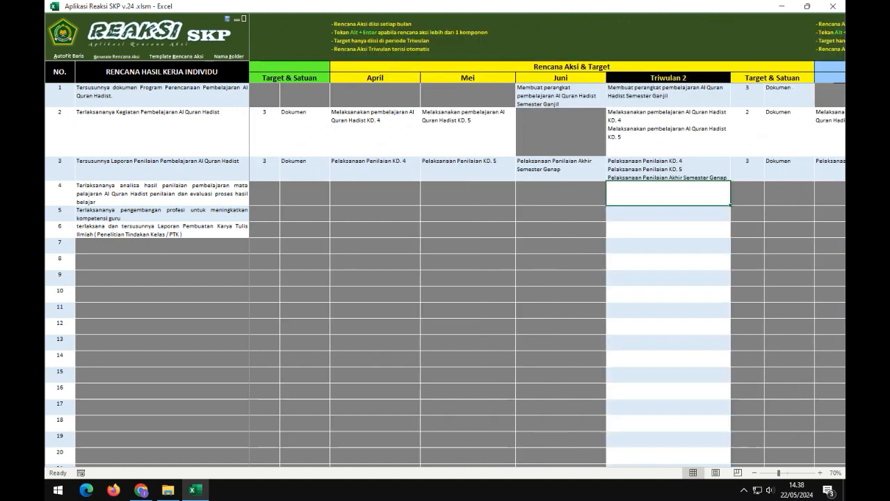
key("Left")
key("Left")
key("Left")
key("Left")
key("Left")
key("Left")
key("Left")
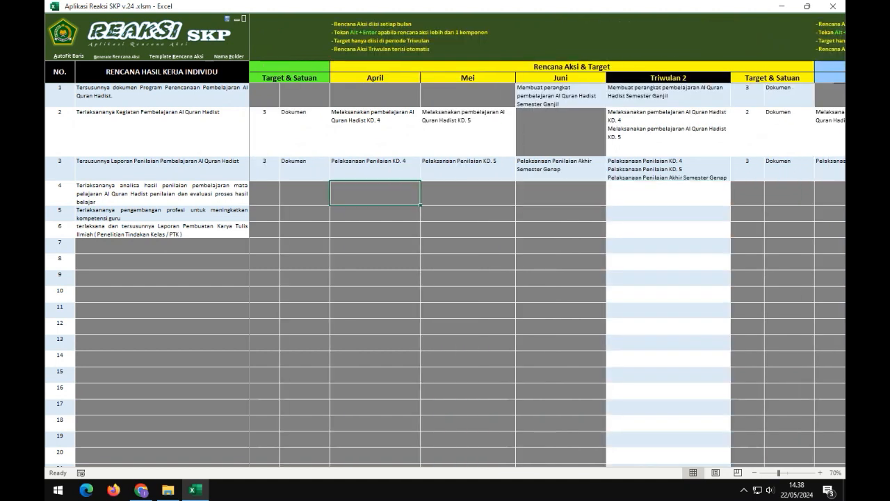
key("Left")
key("Left")
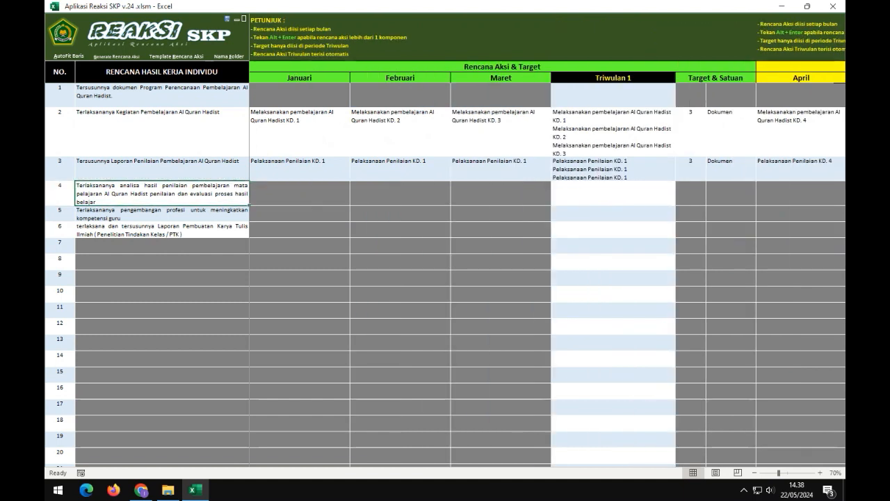
- Review the action plans and targets in rows 1 to 3, from Januari through the annual targets
left_click_drag(299, 95, 502, 95)
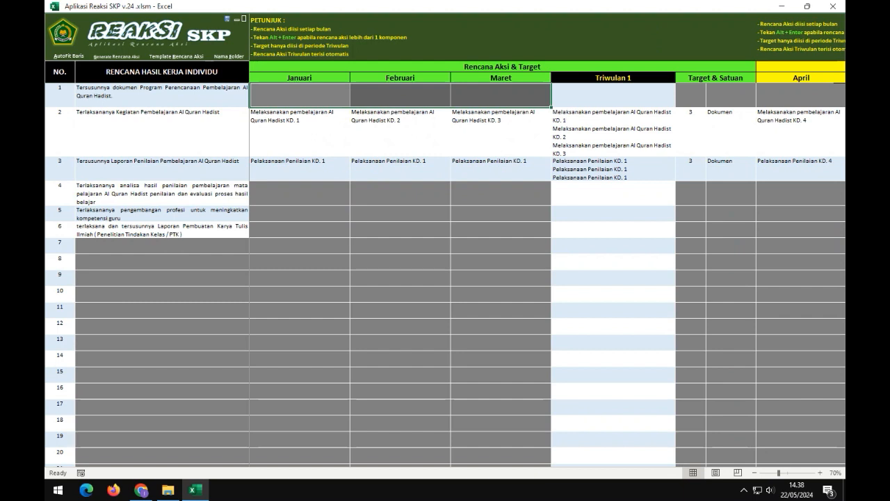
left_click_drag(299, 132, 501, 132)
left_click_drag(299, 169, 500, 169)
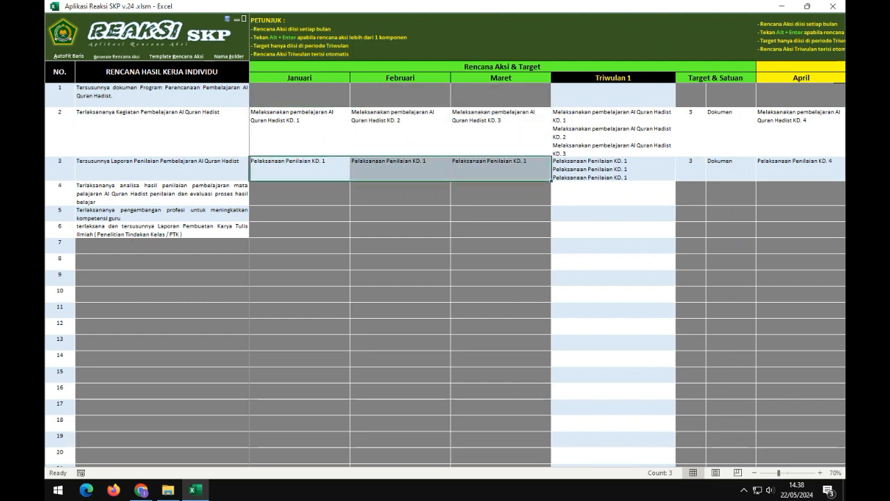
left_click(731, 133)
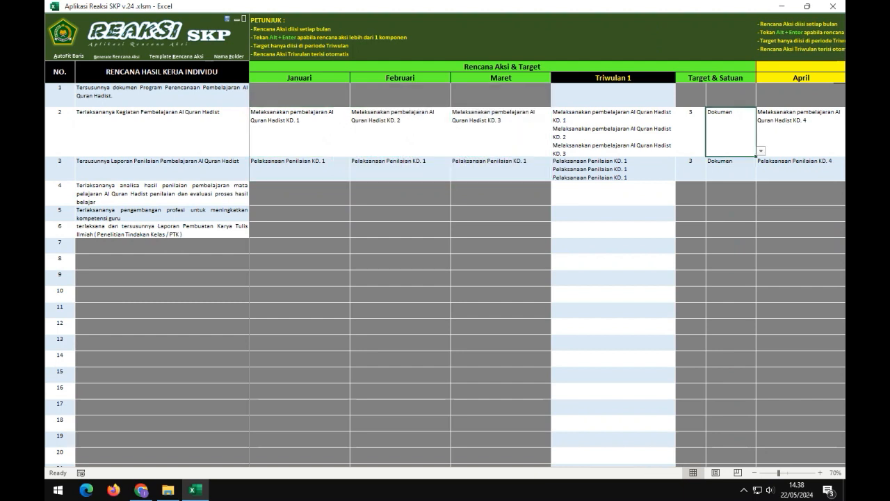
key("Right")
key("Right")
key("Right")
key("Right")
key("Right")
key("Right")
key("Right")
key("Right")
key("Right")
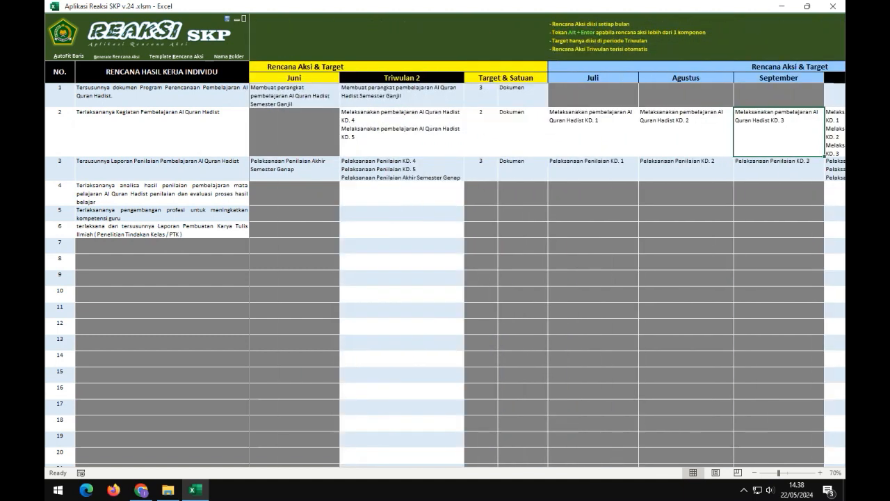
key("Right")
key("Right")
key("Right")
key("Right")
key("Right")
key("Right")
key("Right")
key("Right")
key("Right")
key("Right")
key("Right")
key("Right")
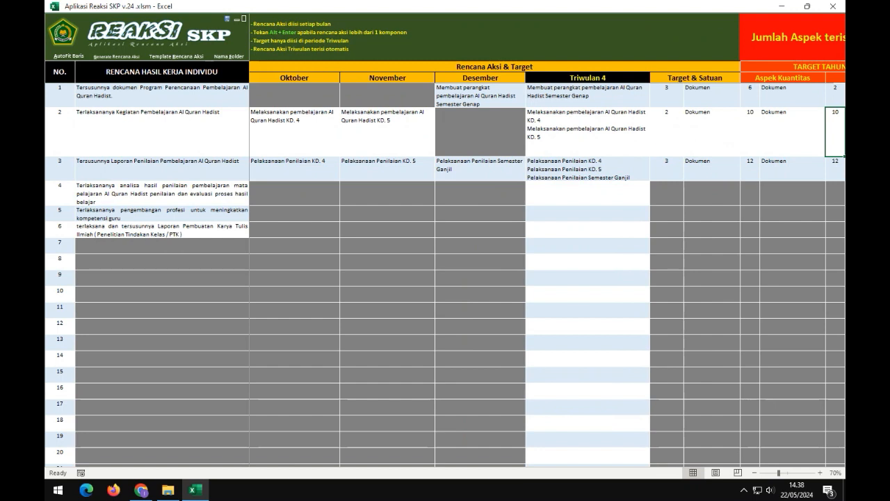
key("Right")
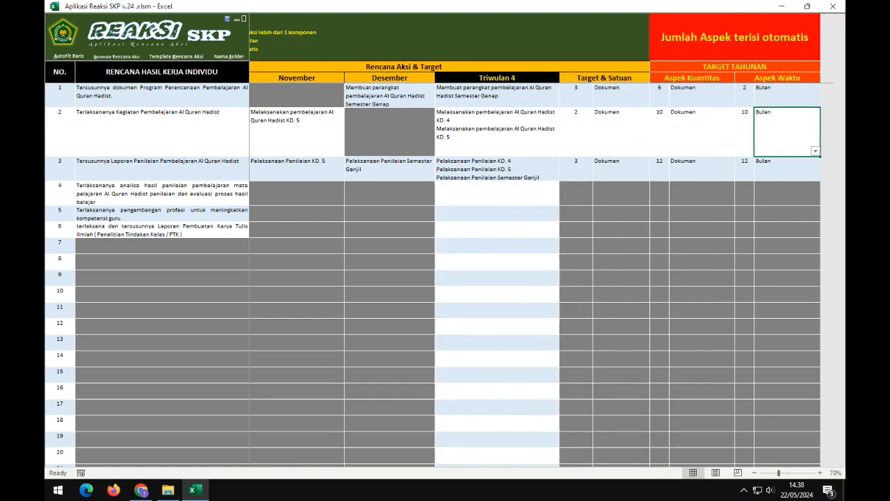
- Delete the individual work result plans in rows 4 to 6
left_click_drag(162, 193, 161, 230)
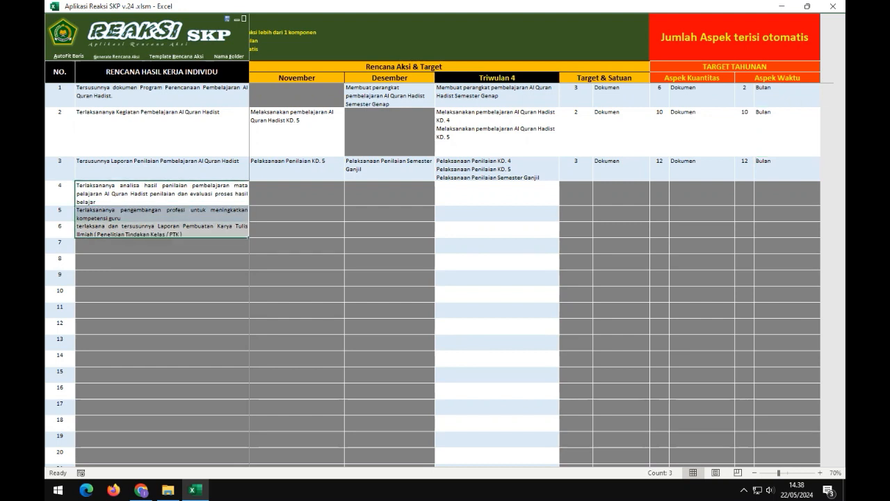
key("Delete")
left_click(297, 189)
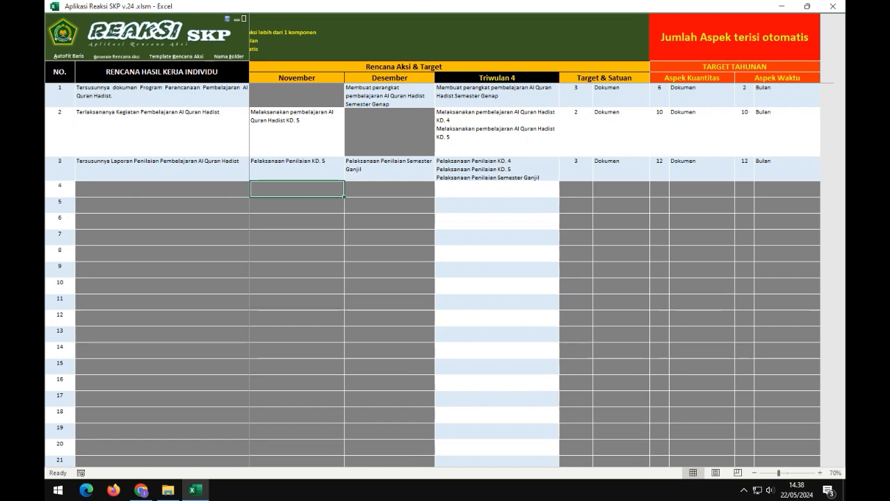
- Look back over the filled rows from Triwulan 4 to the Januari action plans
key("Left")
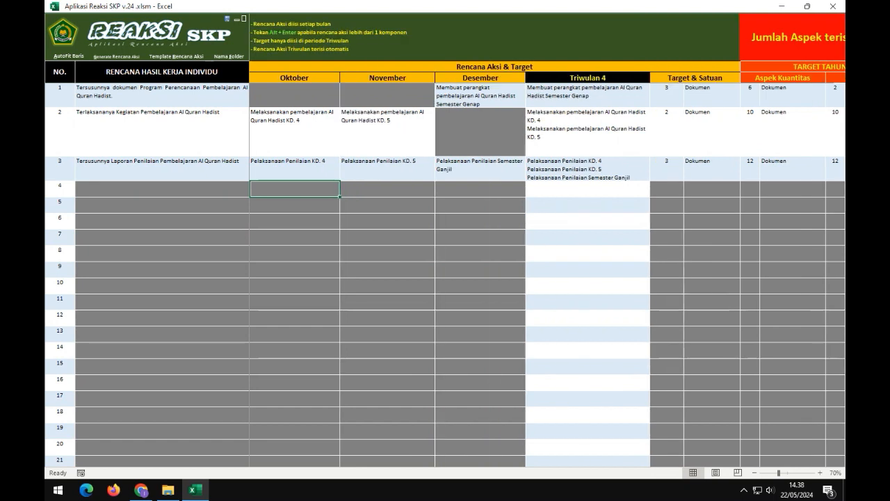
key("Left")
key("Left")
key("Left")
key("Left")
key("Left")
key("Left")
key("Left")
key("Left")
key("Left")
key("Left")
key("Left")
key("Left")
key("Left")
left_click(638, 132)
key("Left")
key("Left")
key("Left")
key("Left")
key("Left")
key("Left")
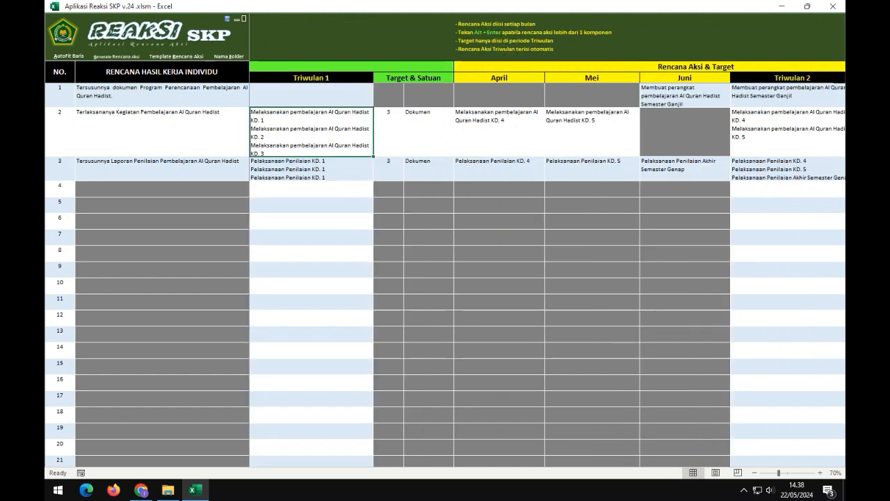
key("Left")
key("Left")
key("Left")
key("Left")
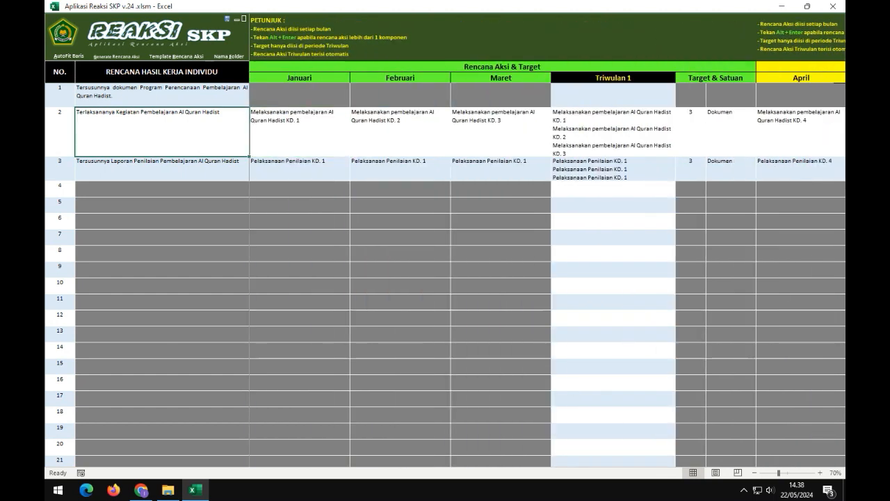
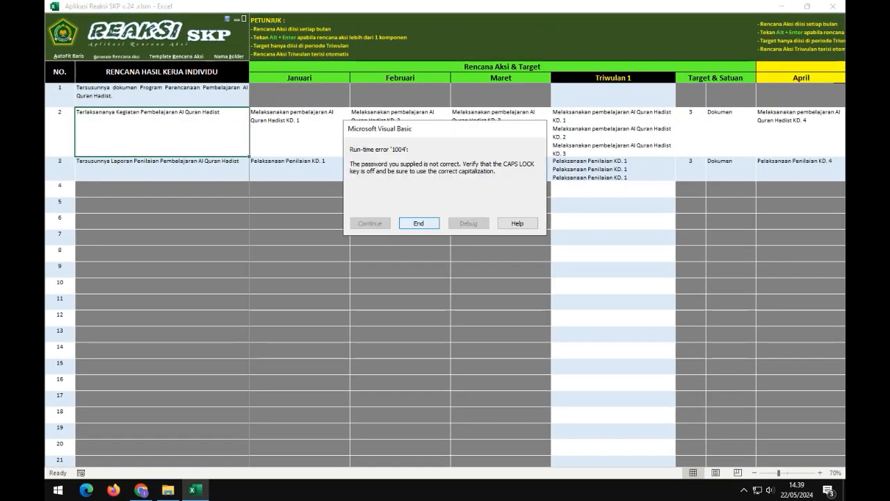
- Close the Visual Basic run-time error dialogs and select the Januari action plan in row 3
key("Return")
left_click(300, 169)
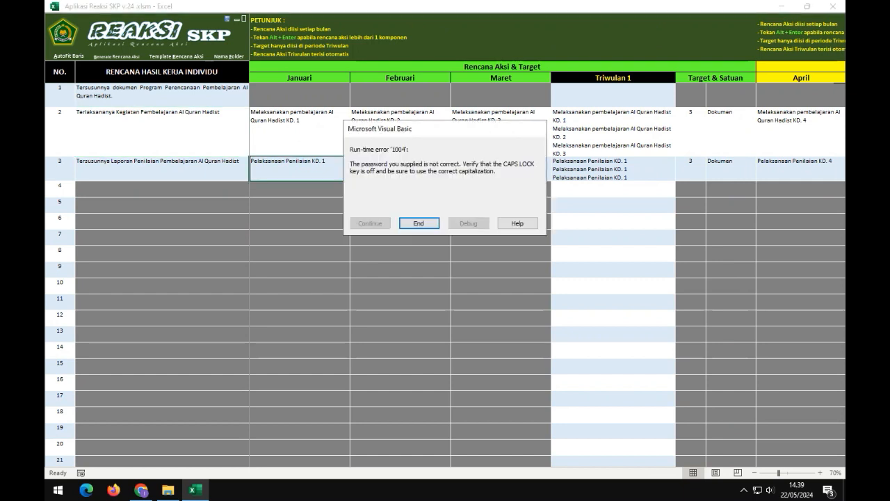
key("Return")
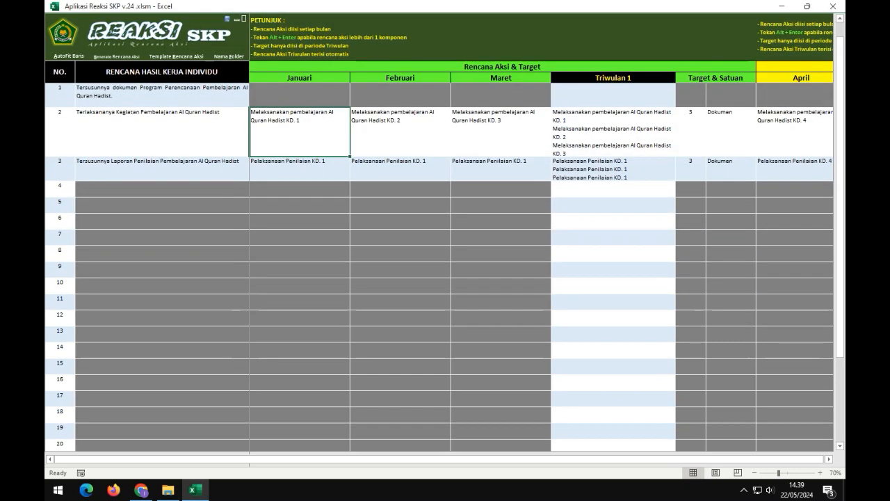
left_click(300, 169)
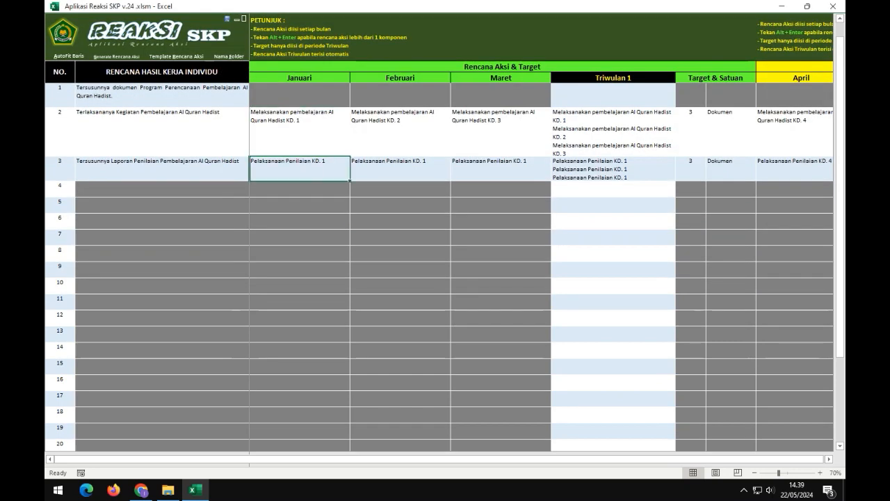
- Review the action plans and targets of the three work result plans, from Januari through the annual targets
key("Up")
key("Left")
key("Right")
key("Right")
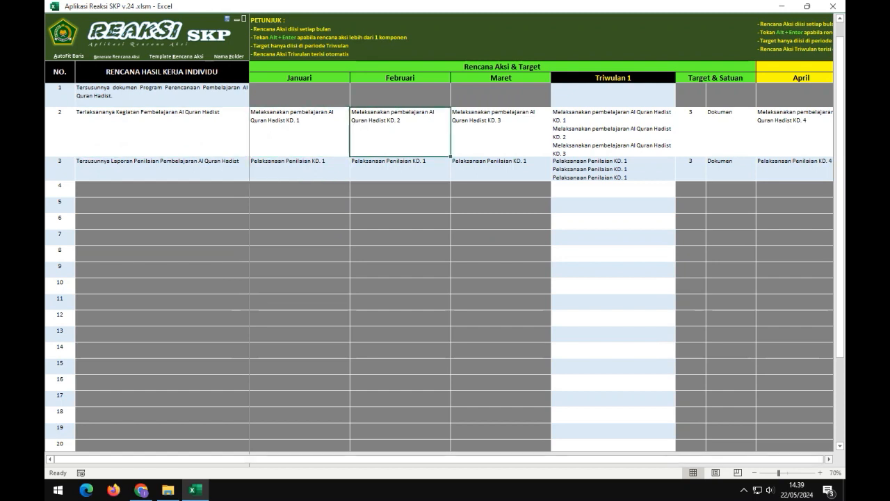
scroll(541, 267, "right", 4)
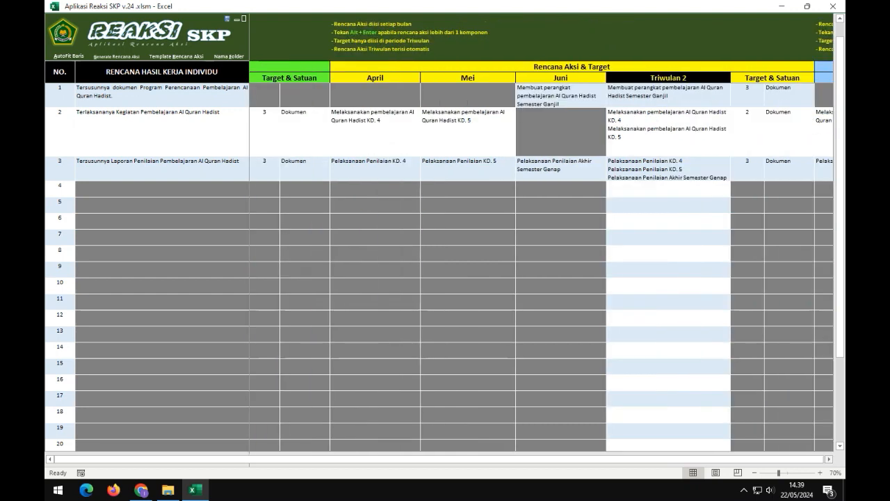
scroll(541, 267, "right", 1)
scroll(541, 267, "right", 1)
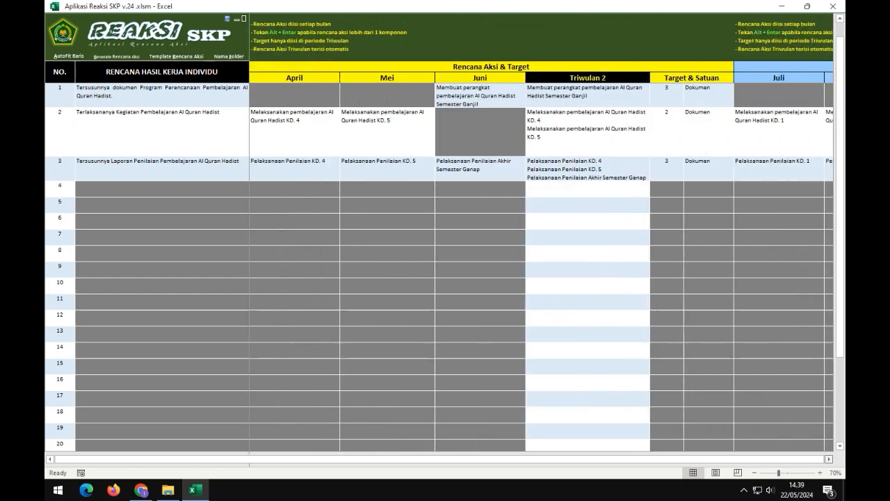
scroll(541, 267, "right", 1)
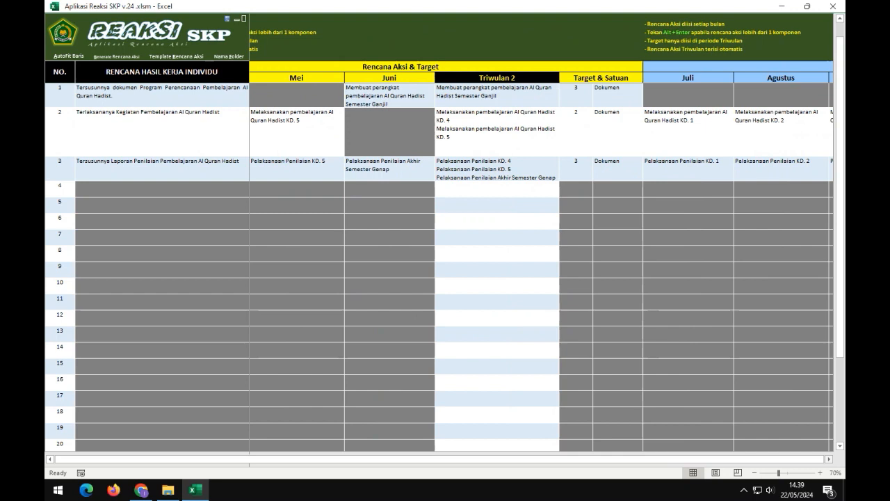
scroll(542, 267, "right", 1)
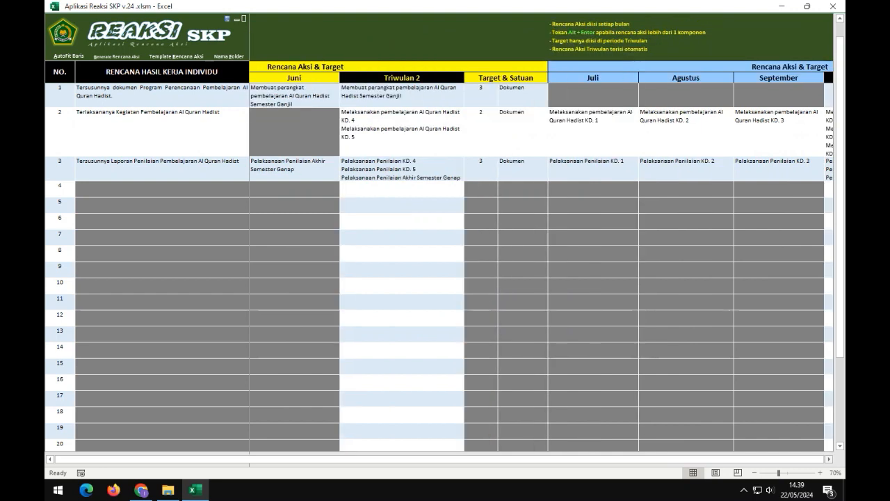
scroll(542, 268, "right", 4)
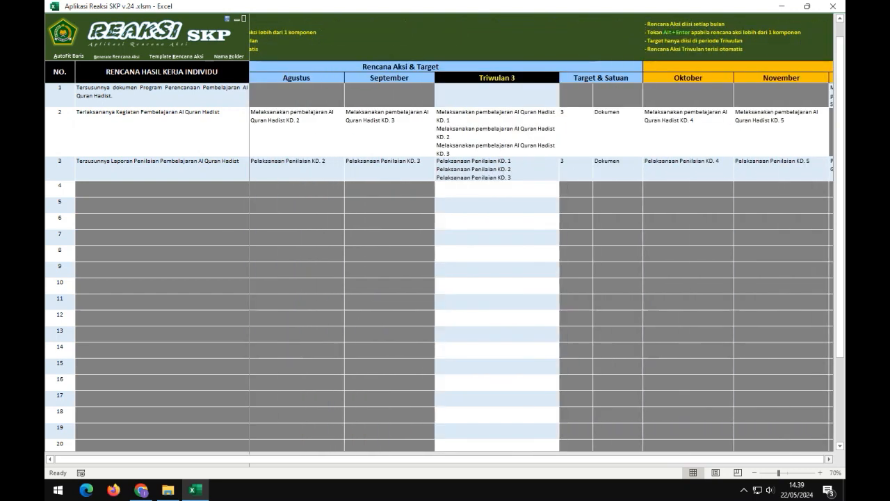
scroll(541, 267, "right", 5)
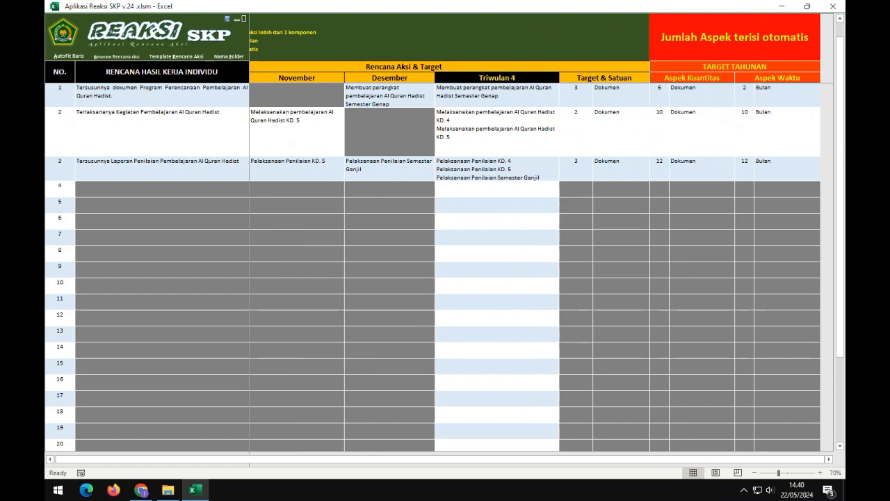
- Switch to the eKinerja page in the browser, examine the annual targets of the work result plans, and return to the Excel workbook
left_click(142, 490)
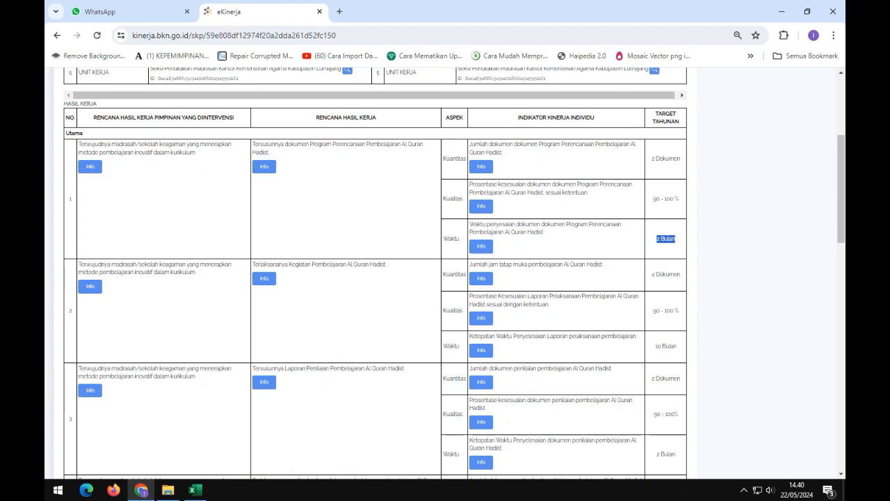
scroll(376, 271, "down", 2)
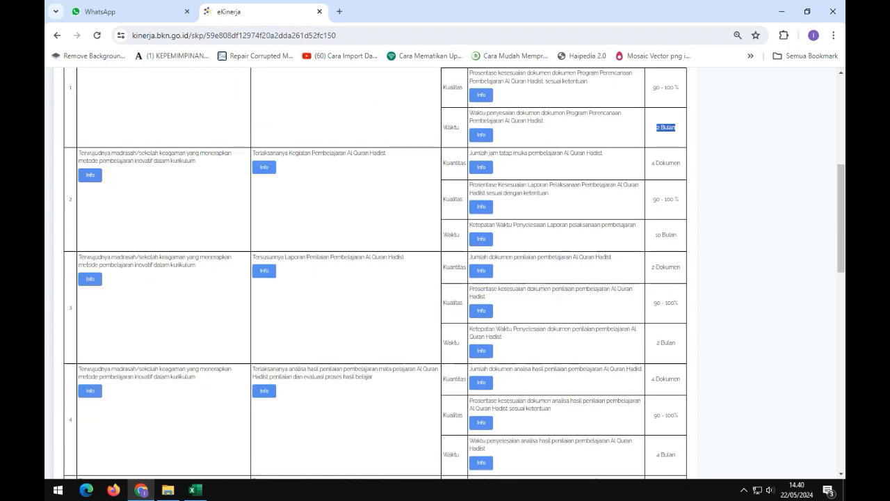
scroll(376, 272, "down", 3)
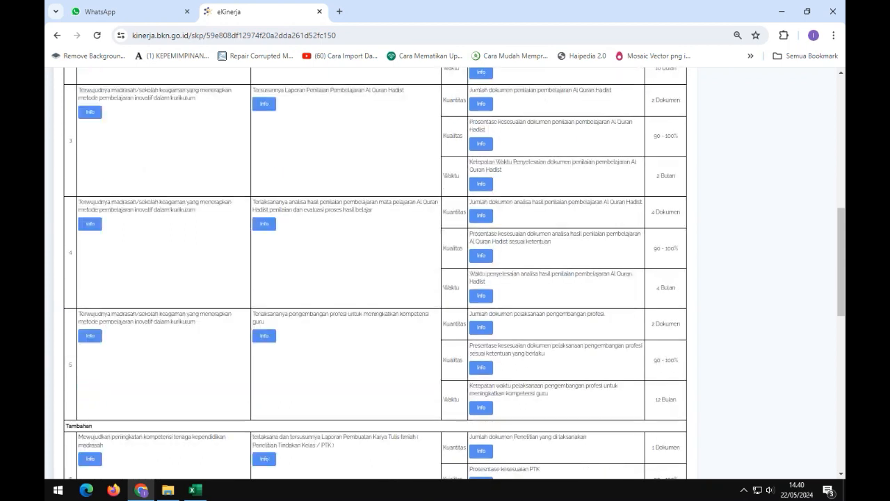
scroll(376, 271, "up", 5)
scroll(375, 271, "up", 1)
scroll(376, 271, "down", 2)
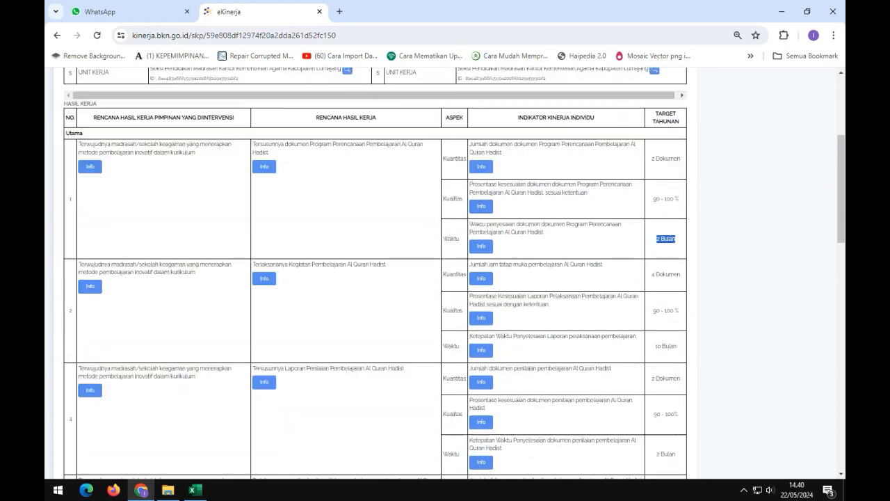
key("alt+Tab")
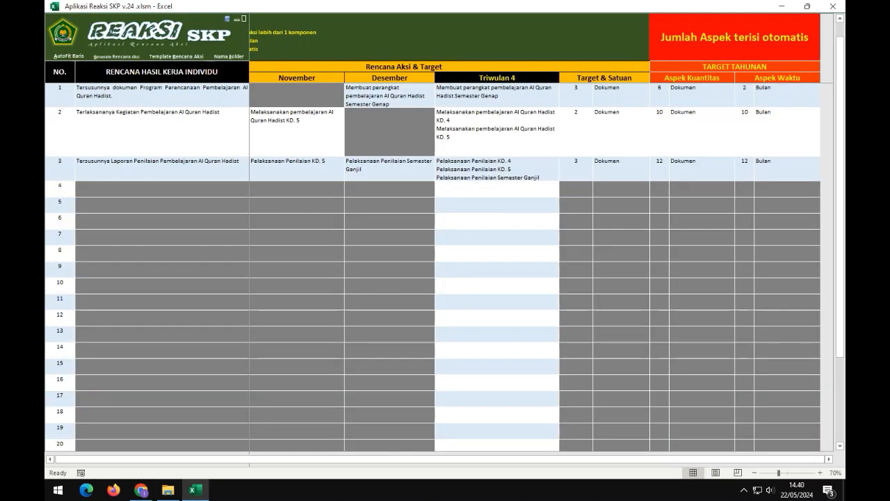
- Look back along row 2 from the November action plan to its individual work result plan
left_click(297, 131)
key("Left")
key("Left")
key("Left")
key("Left")
key("Left")
key("Left")
key("Left")
key("Left")
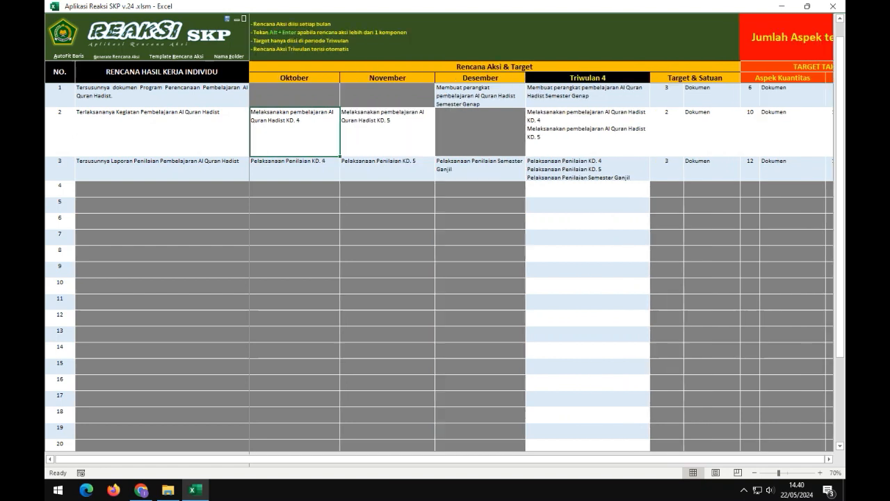
key("Left")
key("Left")
key("Left")
key("Left")
key("Left")
key("Left")
key("Left")
key("Left")
key("Left")
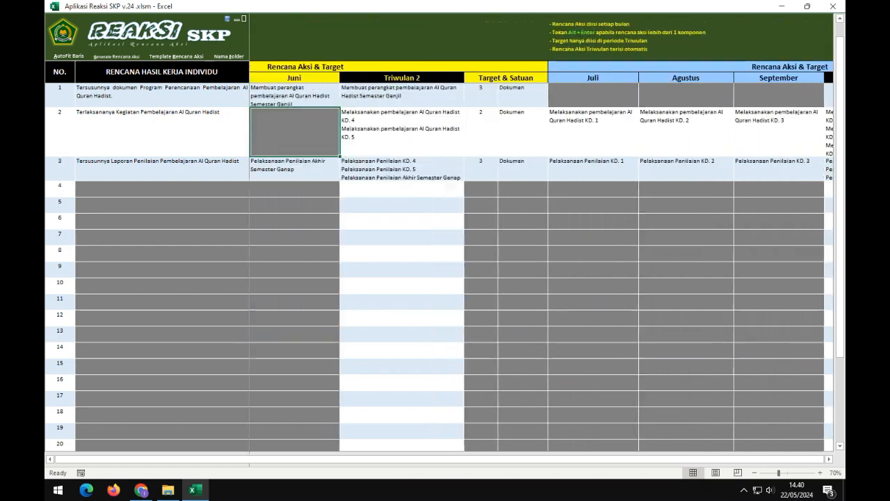
key("Left")
key("Left")
key("Left")
key("Left")
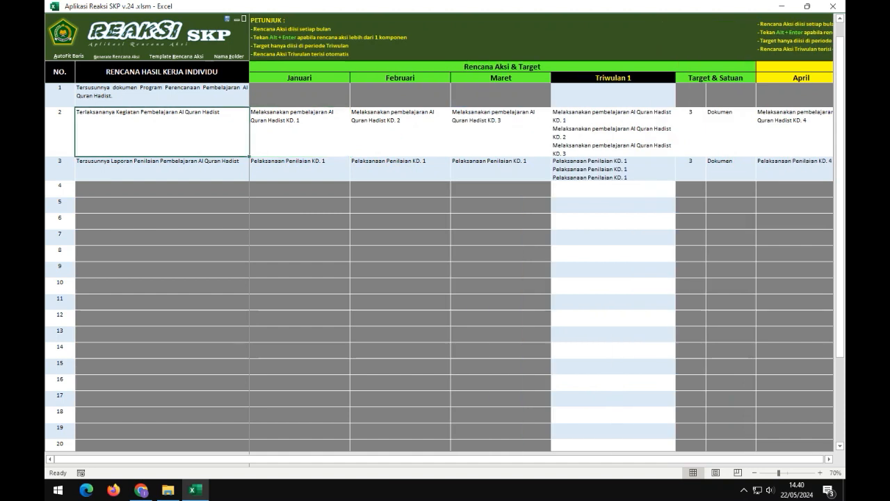
- Check row 2's monthly action plans and quarterly targets from Januari through the annual Aspek Kuantitas and Aspek Waktu targets
key("Right")
key("Right")
key("Right")
key("Right")
key("Right")
key("Right")
key("Right")
key("Right")
key("Right")
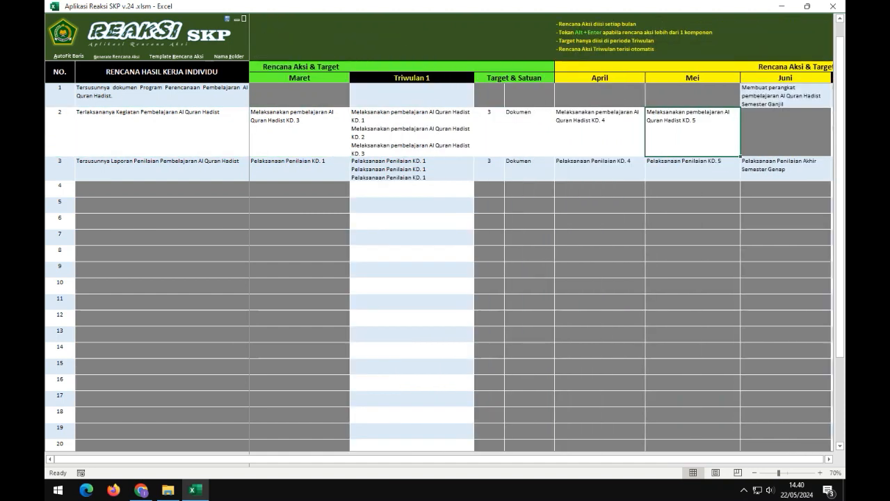
key("Right")
key("Right")
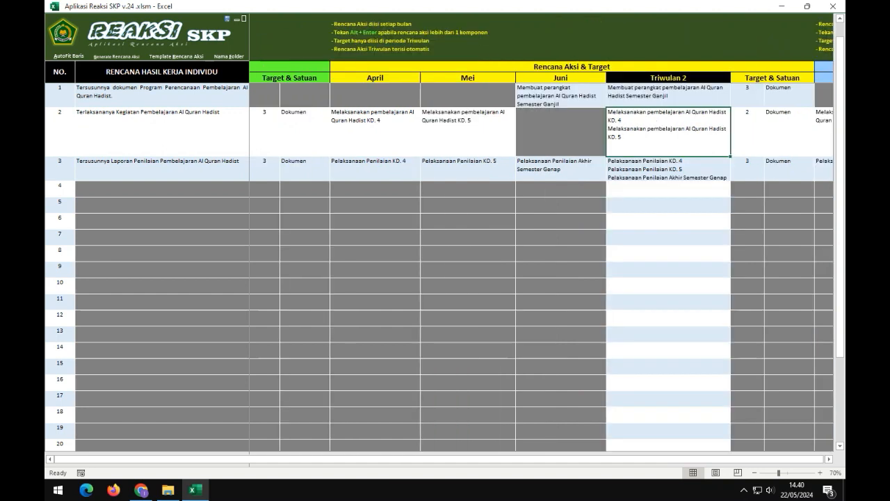
key("Right")
key("Right")
key("Right")
key("Right")
key("Right")
key("Right")
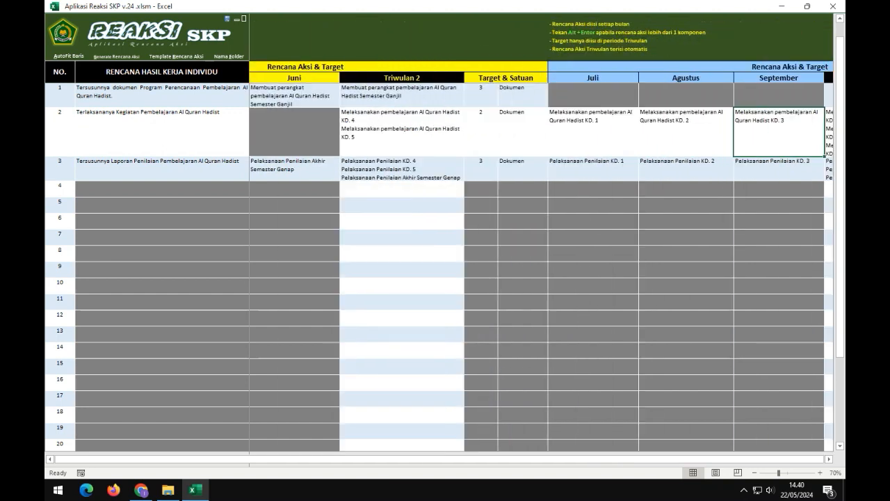
key("Right")
key("Right")
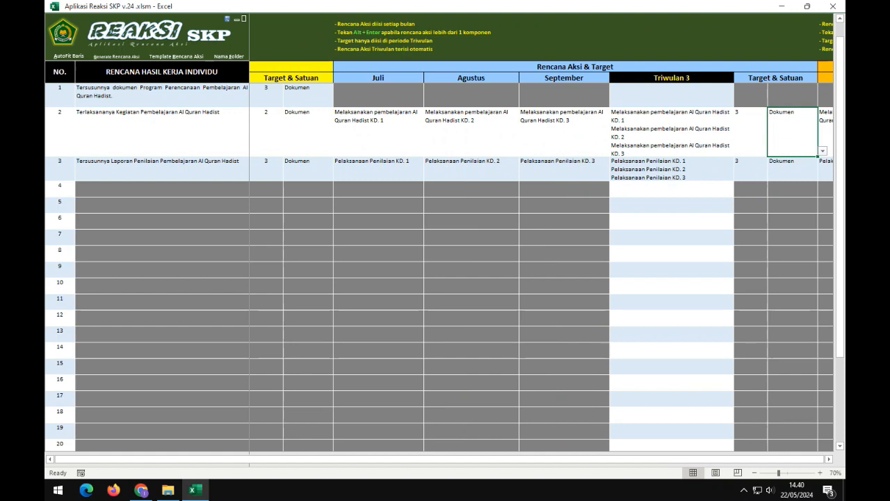
key("Right")
key("Right")
key("Right")
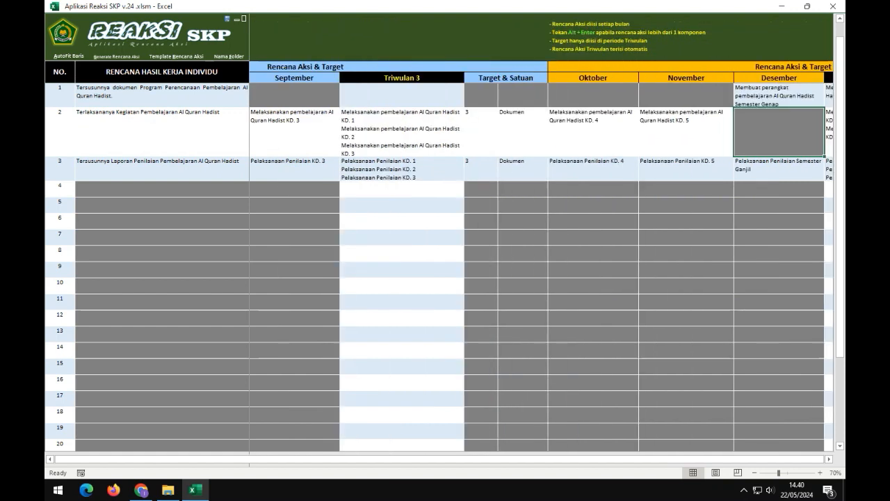
key("Right")
key("Right")
key("Right")
key("Right")
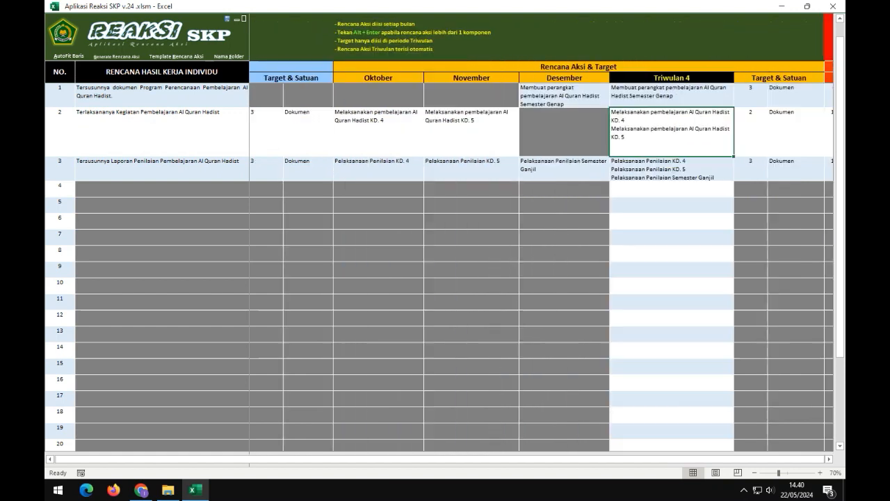
key("Right")
key("Right")
key("Right")
key("Left")
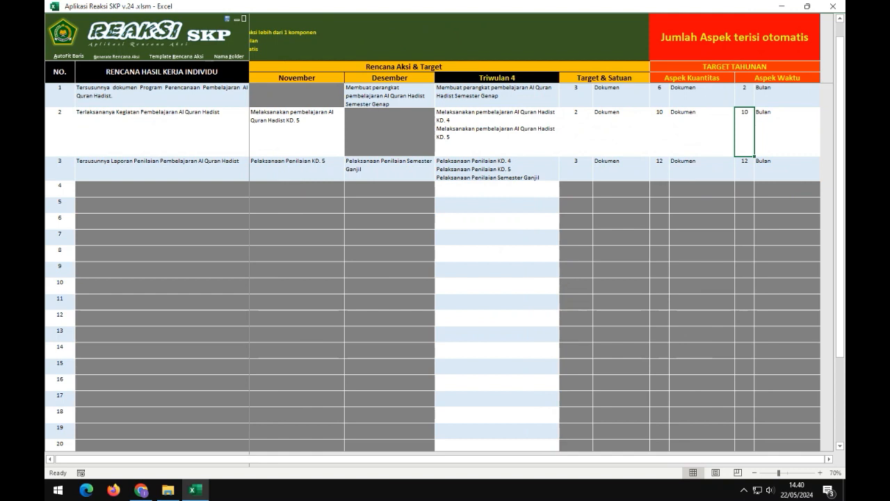
- Inspect row 2's combined action plans for Triwulan 4 and Triwulan 3, and its monthly plans back to Juli
left_click(497, 132)
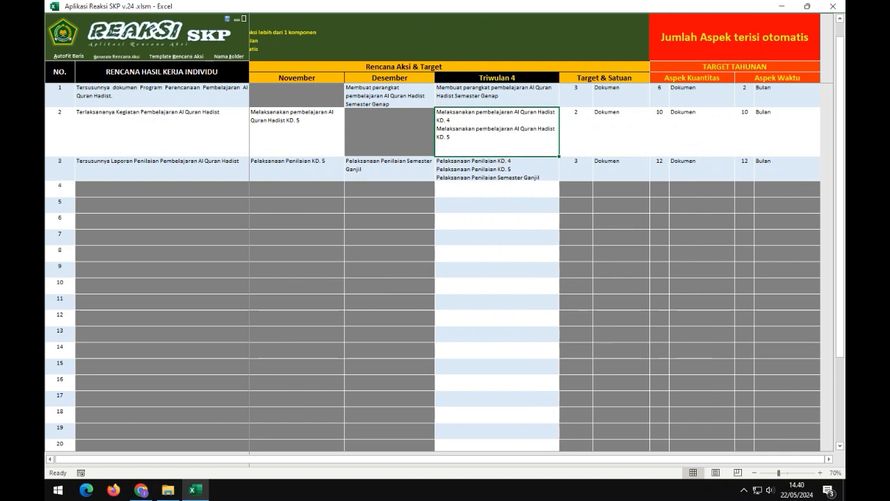
scroll(543, 264, "left", 5)
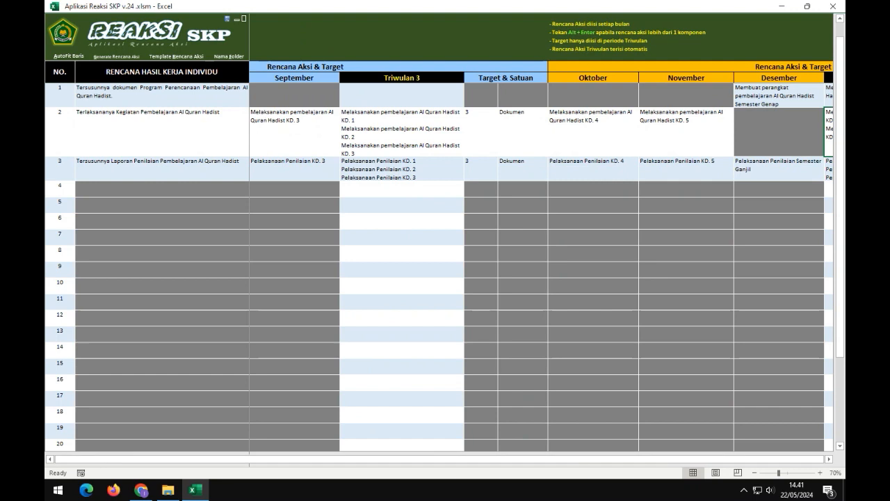
left_click(402, 132)
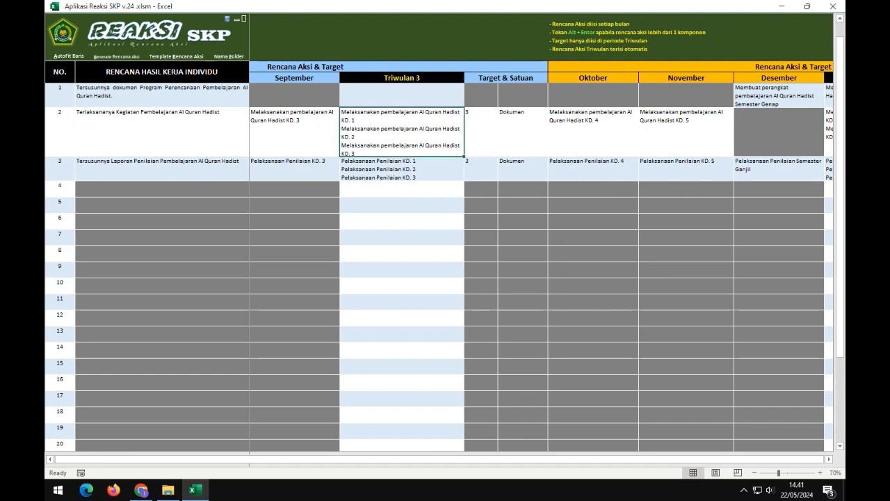
left_click(294, 132)
key("Left")
key("Left")
key("Left")
key("Left")
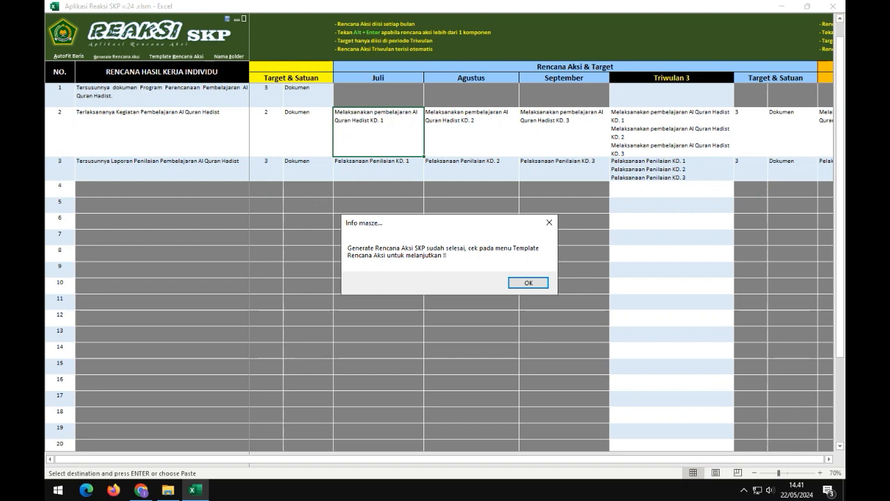
- Generate the SKP action plans and open the Template Rencana Aksi sheet at row 2's Januari entry
key("Return")
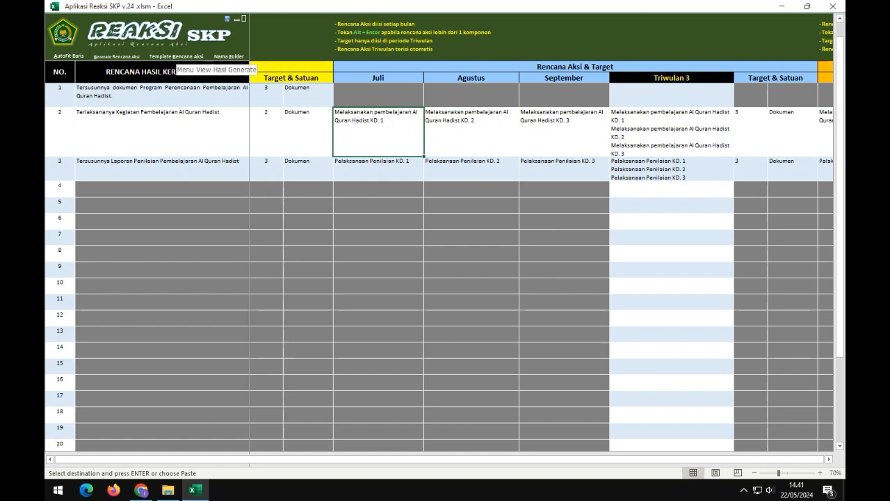
left_click(176, 56)
left_click(170, 96)
left_click(355, 150)
left_click(355, 97)
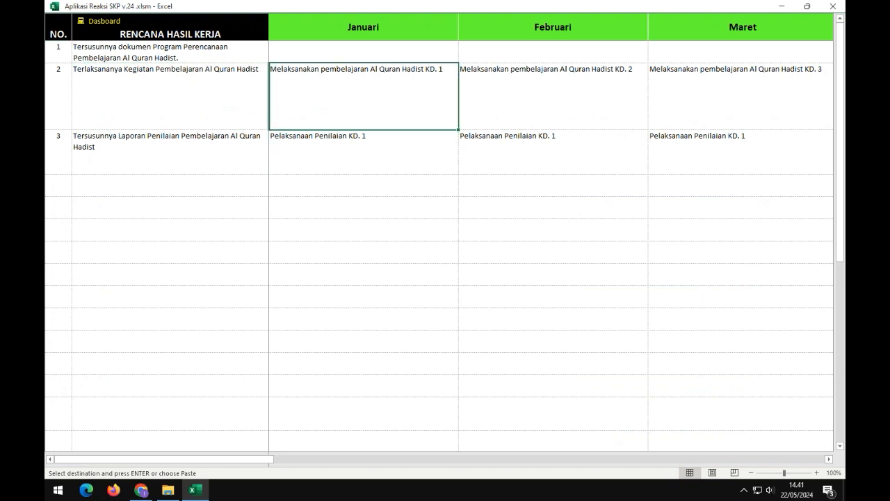
- Review the generated action plan template from Januari through Triwulan 4 and the annual targets
key("Right")
key("Right")
key("Right")
key("Right")
key("Right")
key("Right")
key("Right")
key("Right")
key("Right")
key("Right")
key("Right")
key("Right")
key("Right")
key("Right")
key("Right")
key("Right")
key("Right")
key("Right")
key("Right")
key("Right")
key("Right")
key("Right")
key("Right")
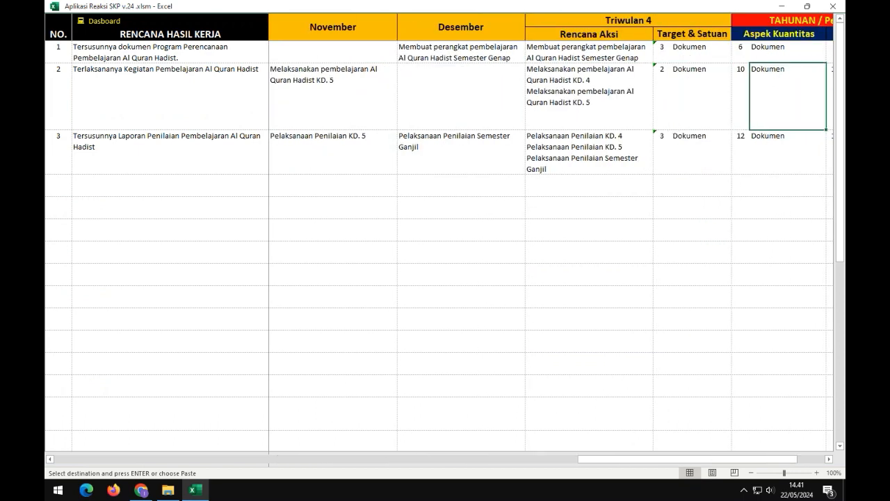
key("Right")
key("Right")
key("Right")
- Look back over the generated template from the annual targets to the Oktober action plans
key("Left")
key("Left")
key("Left")
key("Left")
key("Left")
key("Left")
key("Left")
key("Left")
key("Left")
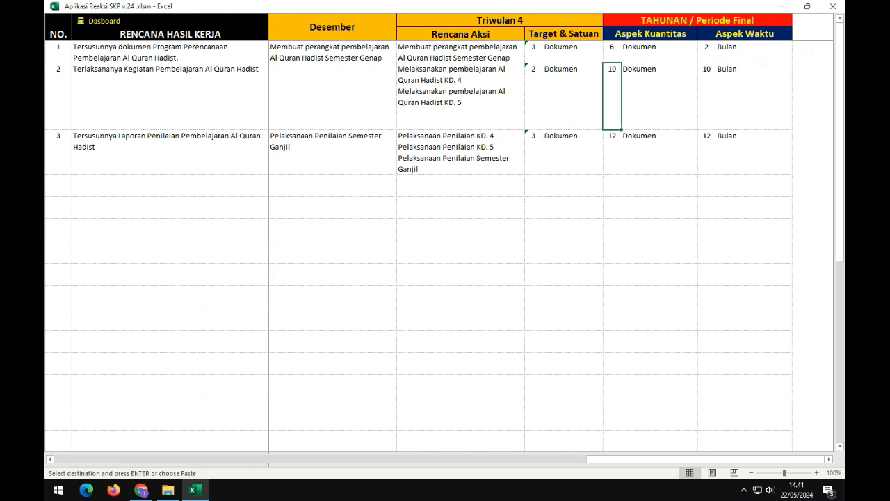
key("Left")
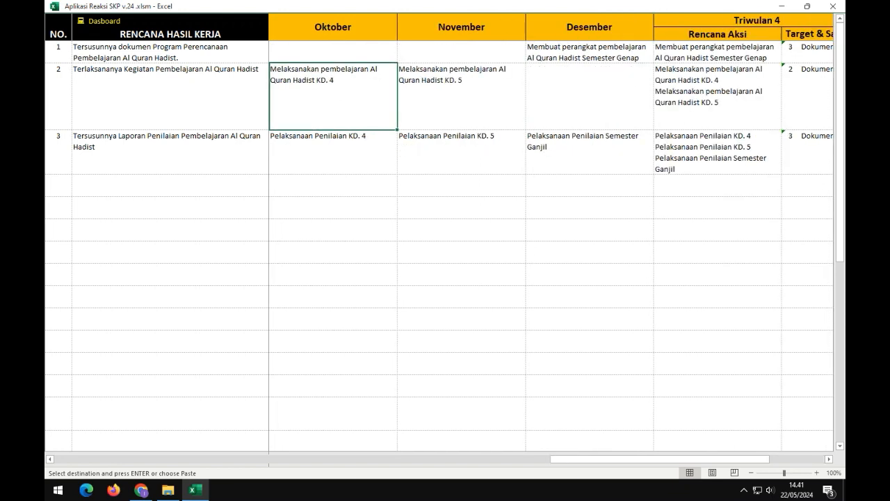
- Look back over the action plan template from the Oktober entries to Januari and the first two work result plans
key("Left")
key("Left")
key("Left")
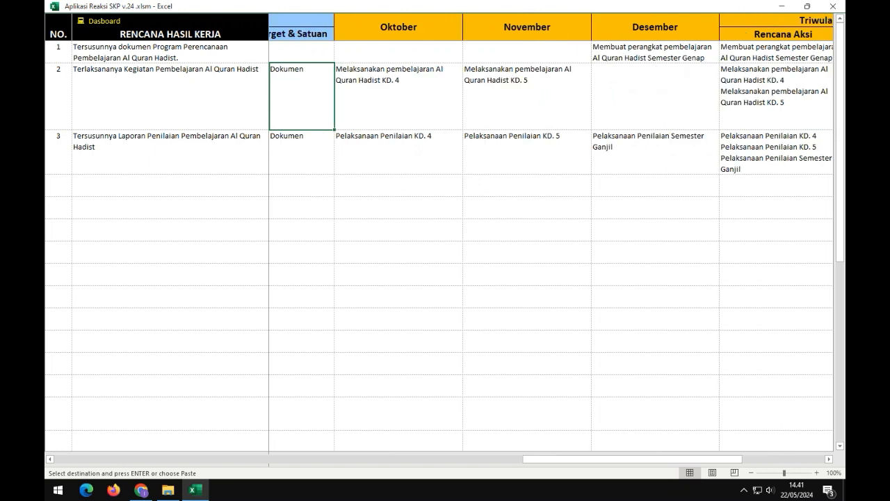
key("Left")
key("Left")
key("Left")
key("Left")
key("Left")
key("Left")
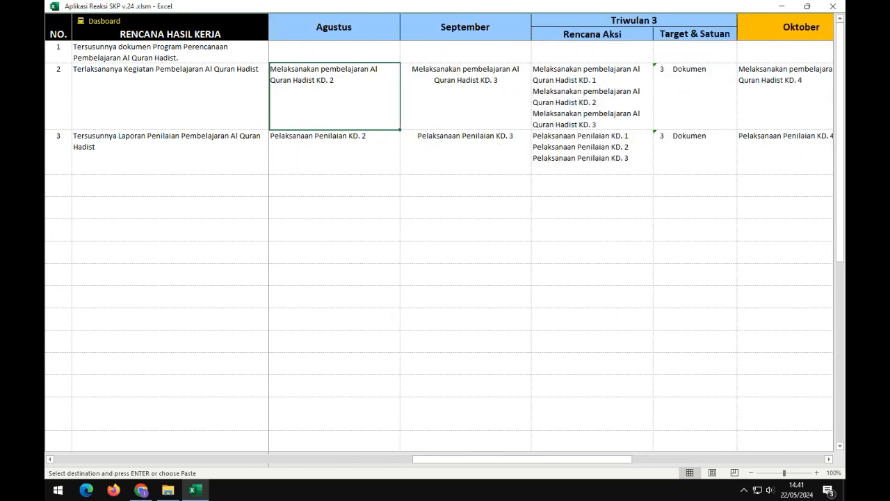
key("Left")
key("Left")
key("Left")
key("Left")
key("Left")
key("Left")
key("Left")
key("Left")
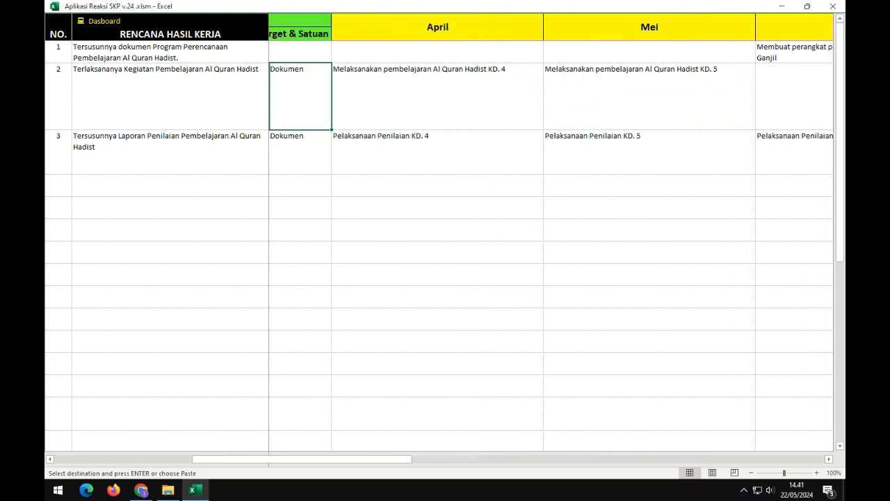
key("Right")
key("Up")
key("Down")
key("Up")
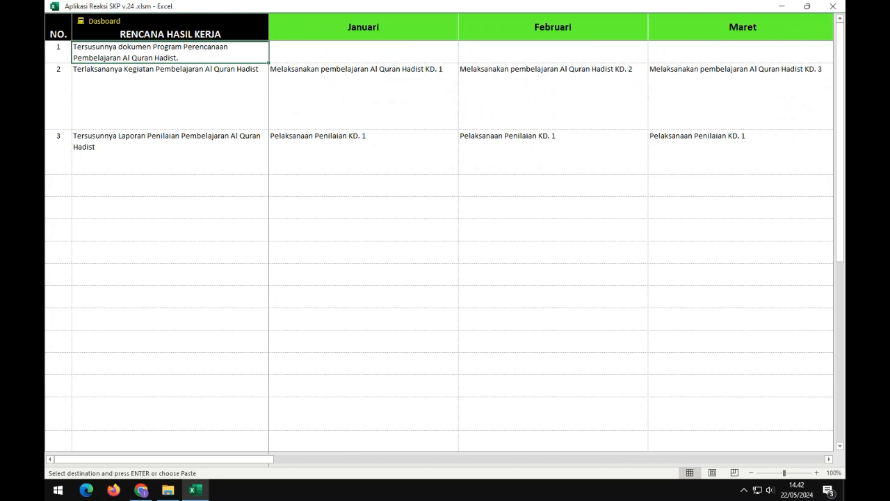
key("Down")
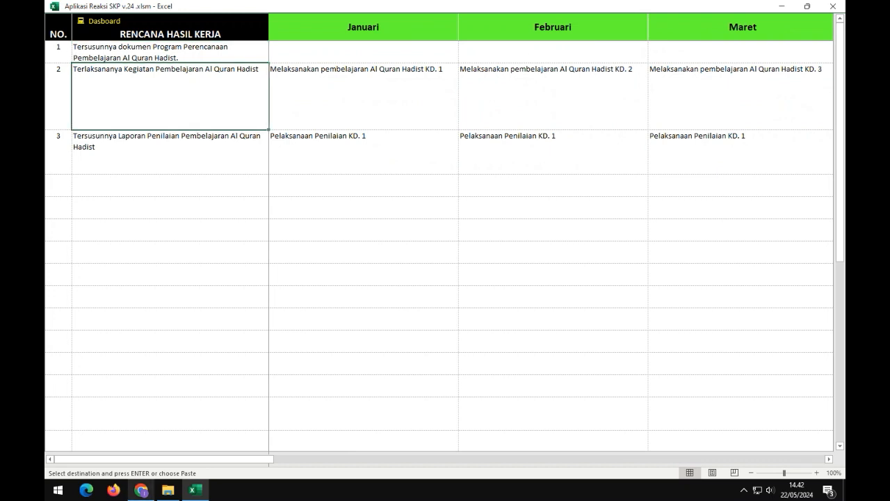
- Switch to eKinerja in the browser and open the Penilaian page of the 1 Januari - 31 Desember 2024 SKP
left_click(142, 490)
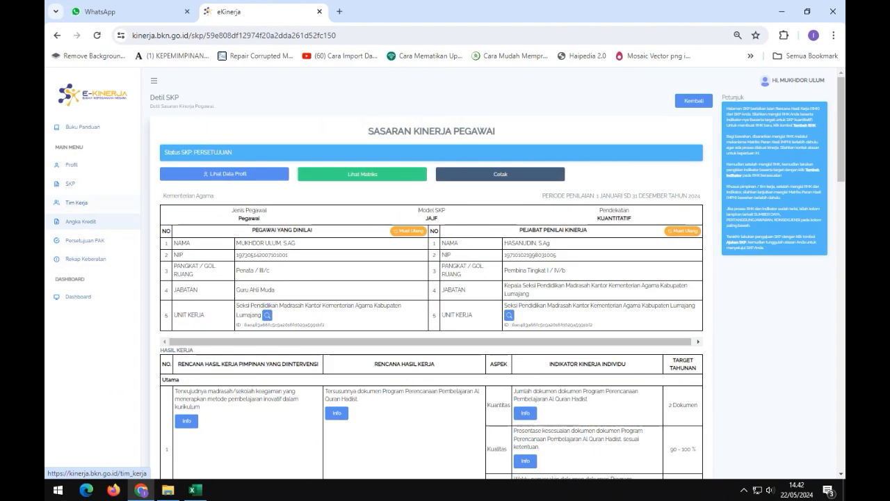
left_click(71, 184)
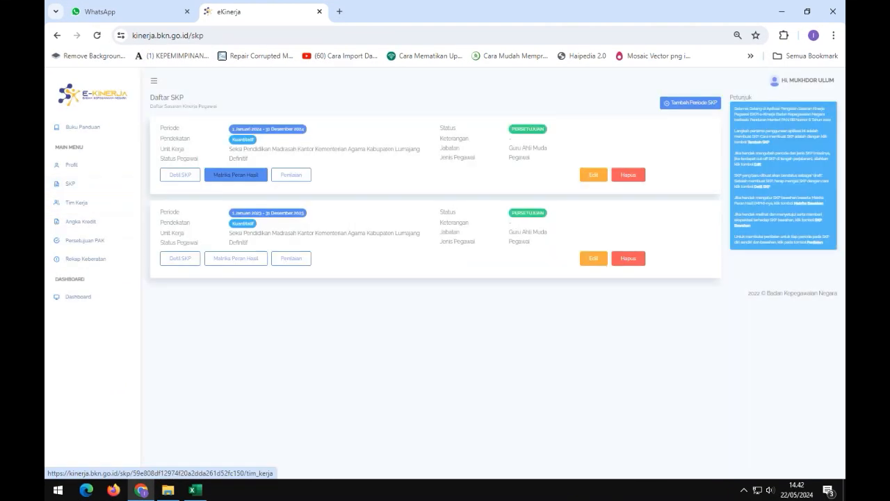
left_click(291, 175)
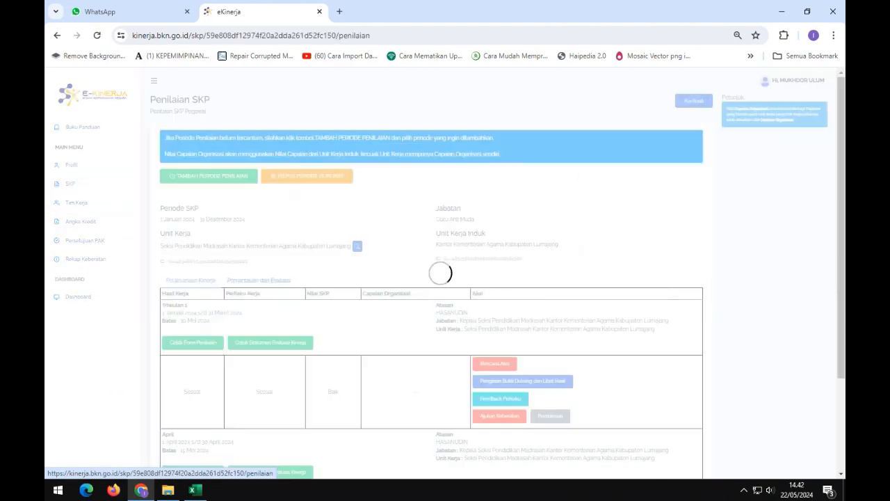
- Review the listed assessment periods and check the Batas deadline of the April period
scroll(431, 278, "down", 3)
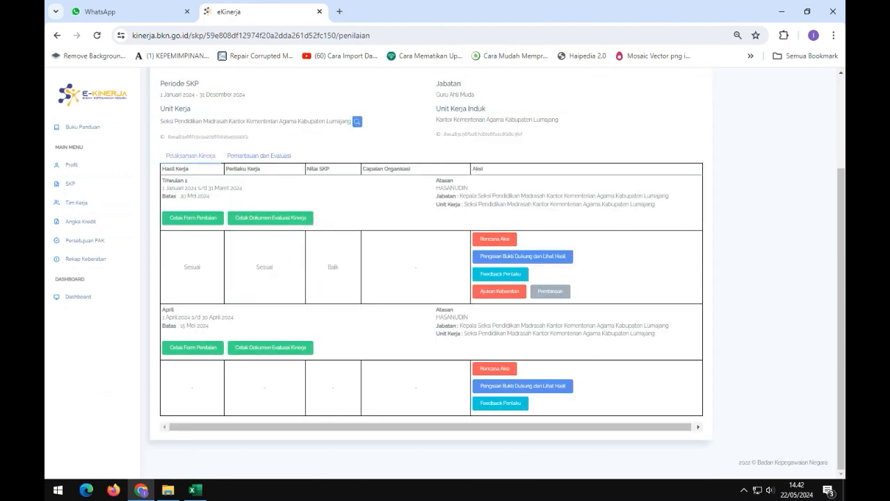
scroll(431, 278, "up", 1)
scroll(432, 278, "up", 1)
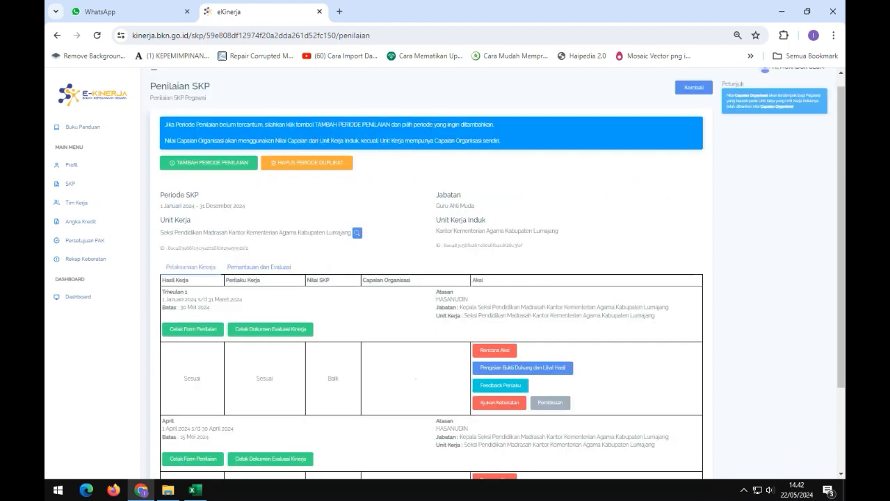
scroll(431, 279, "down", 2)
left_click_drag(209, 339, 179, 338)
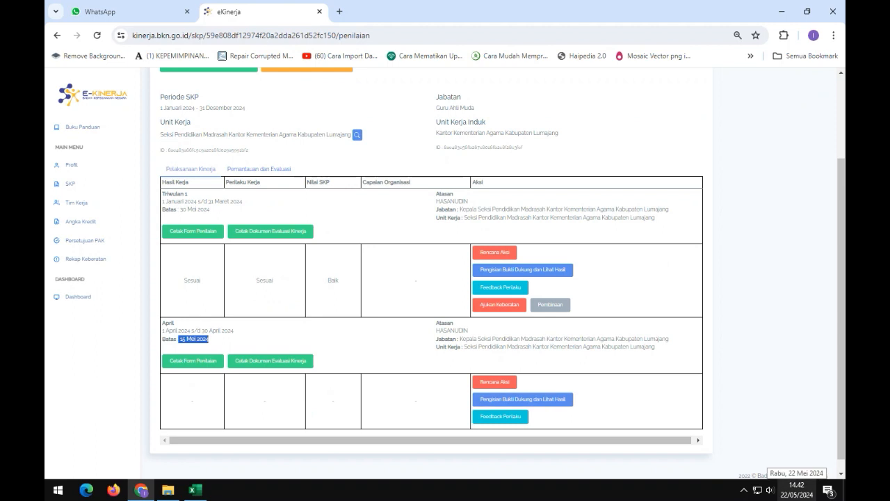
scroll(431, 279, "up", 2)
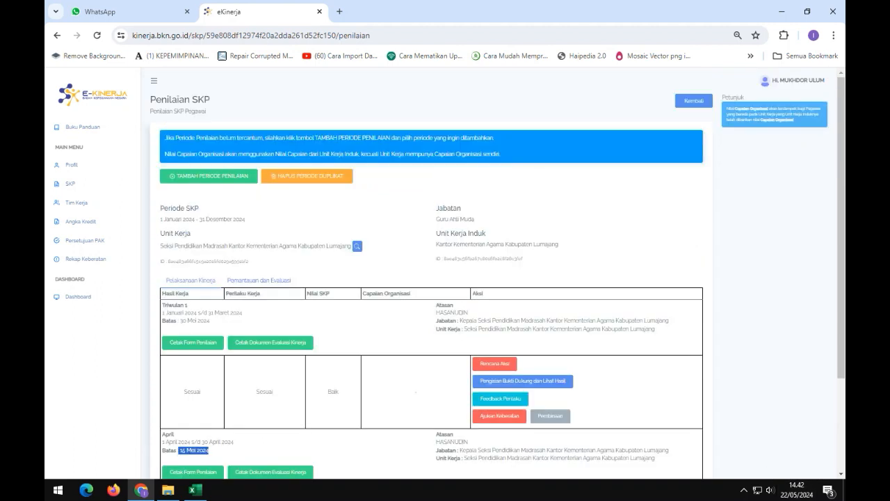
- Add the TAHUN 2024 Mei assessment period to the SKP
left_click(209, 175)
left_click(445, 114)
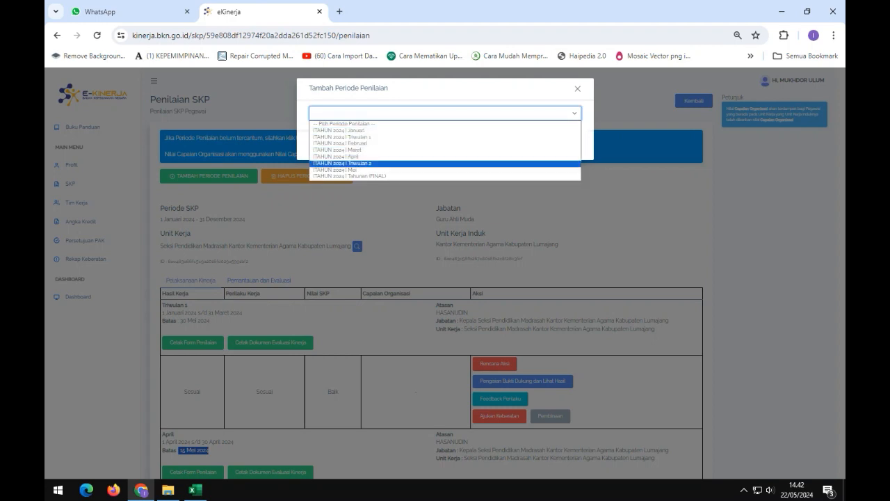
left_click(376, 170)
left_click(568, 145)
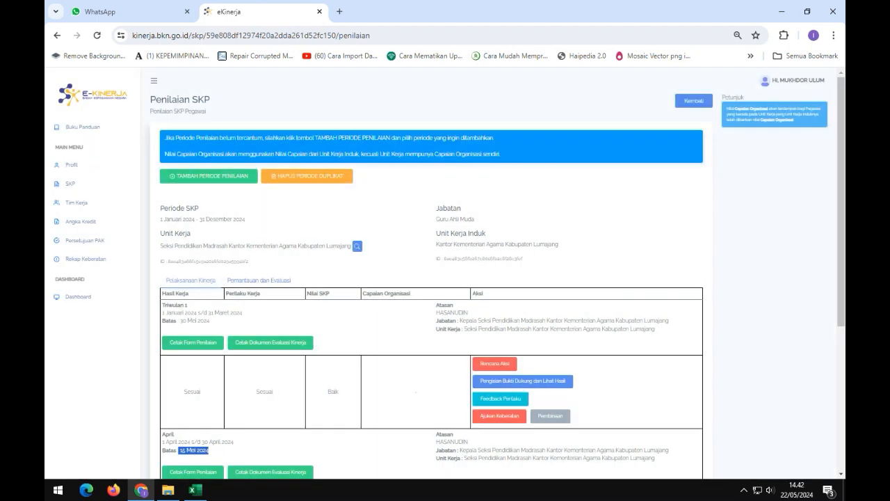
- Open the Rencana Aksi page for the Mei period and show its list of work result plans
scroll(418, 292, "down", 5)
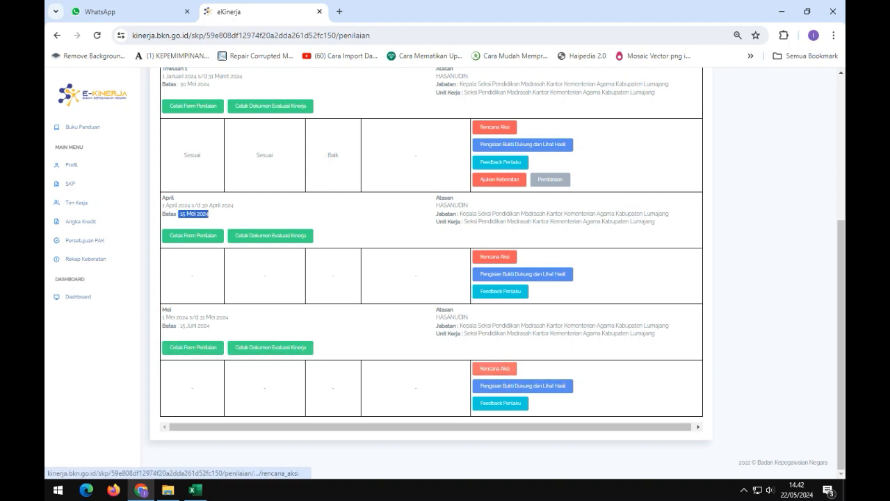
left_click(495, 368)
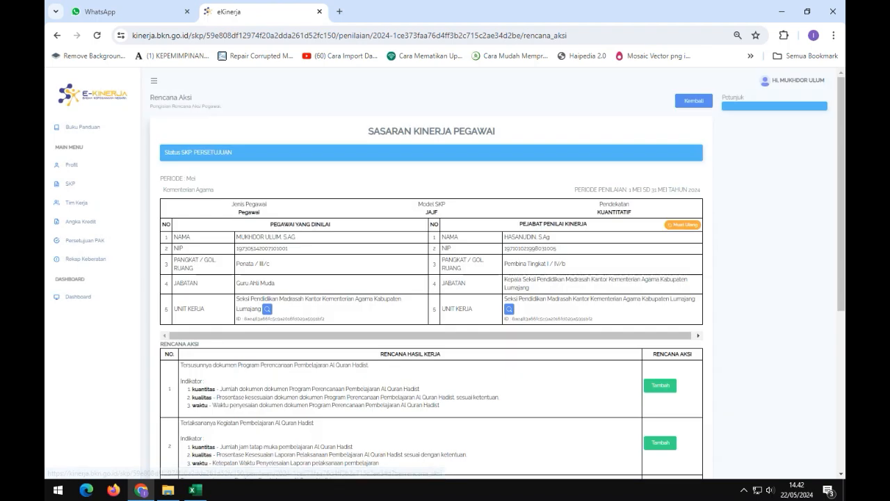
scroll(432, 278, "down", 3)
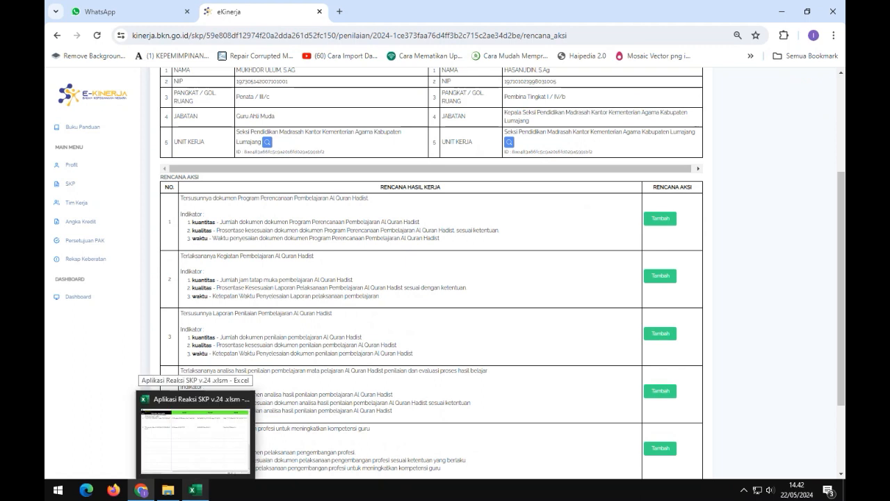
- Switch to the Reaksi SKP workbook in Excel and go along row 3 to its Mei action plan
left_click(195, 433)
left_click(363, 151)
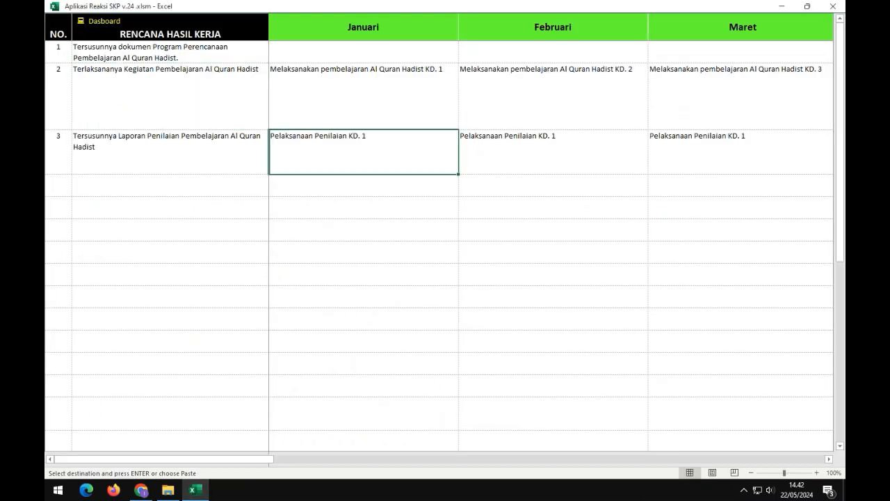
left_click(170, 151)
key("Right")
key("Right")
key("Right")
key("Right")
key("Right")
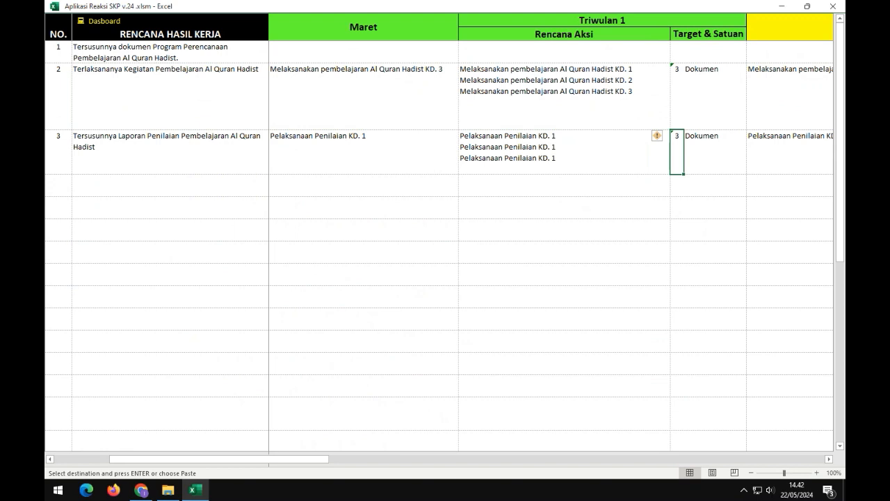
key("Right")
key("Right")
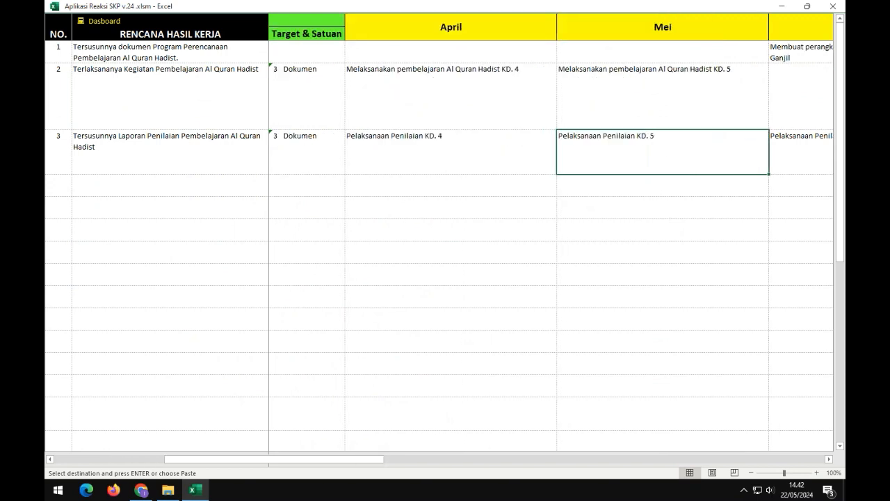
- Copy the text of row 2's Mei action plan, "Melaksanakan pembelajaran Al Quran Hadist KD. 5"
key("Up")
key("Up")
key("Up")
key("Down")
key("Down")
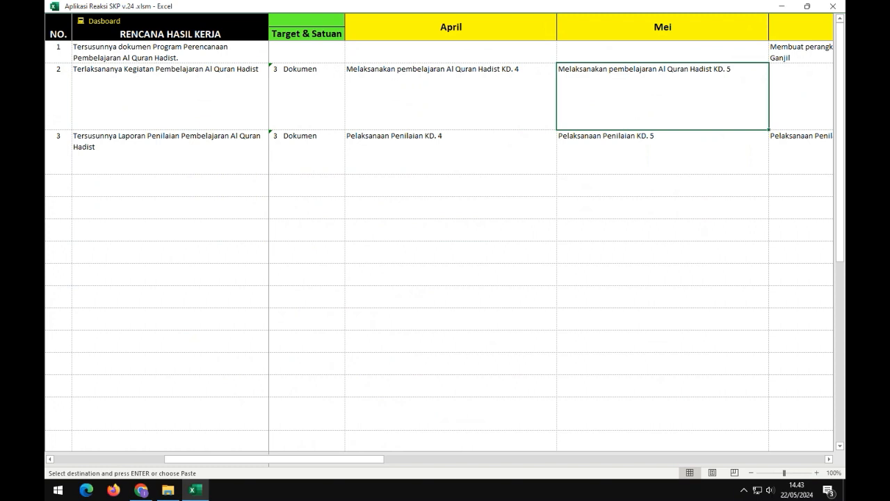
double_click(629, 70)
left_click_drag(731, 70, 558, 69)
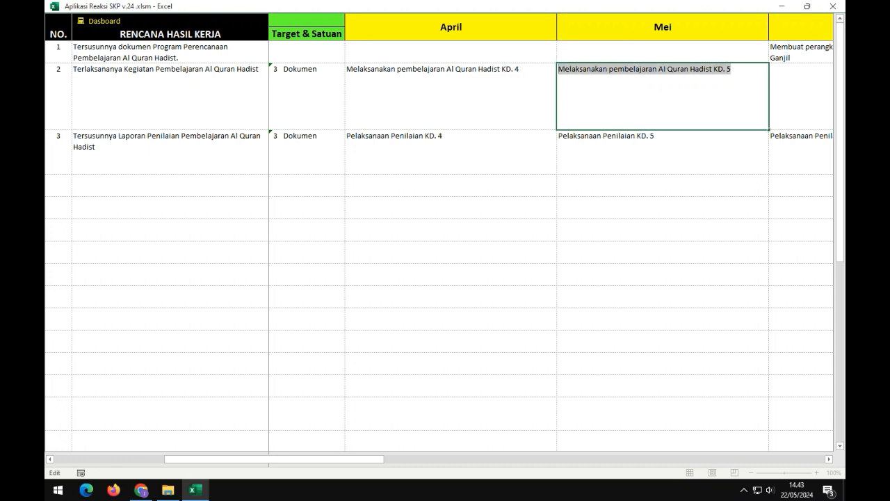
- In eKinerja, add "Melaksanakan pembelajaran Al Quran Hadist KD. 5" with target 1 dokumen as work result 2's action plan
left_click(141, 490)
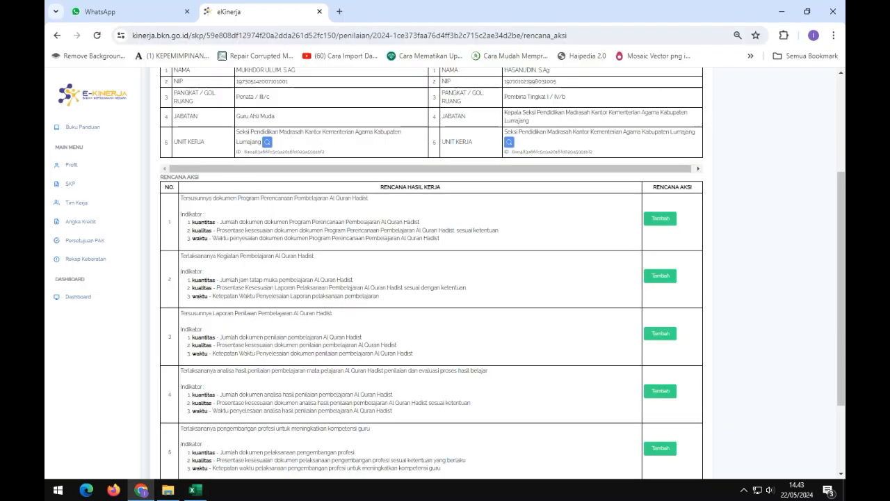
left_click(660, 276)
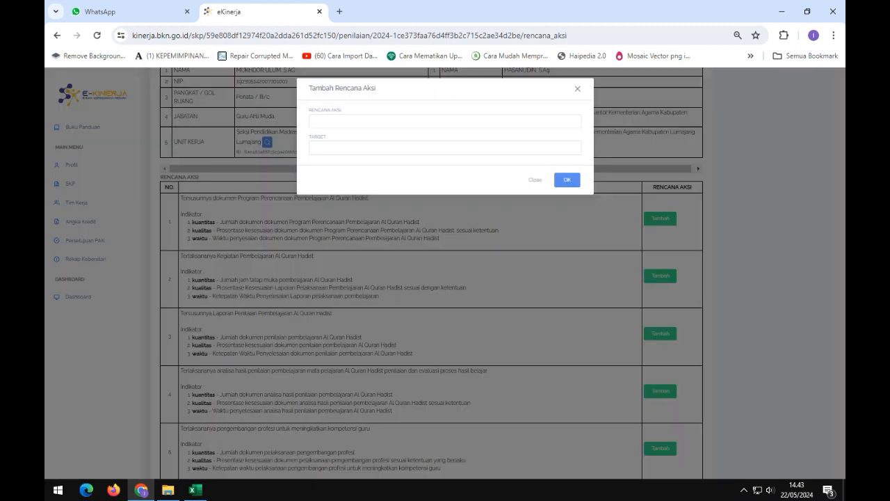
left_click(434, 121)
type("Melaksanakan pembelajaran Al Quran Hadist KD. 3")
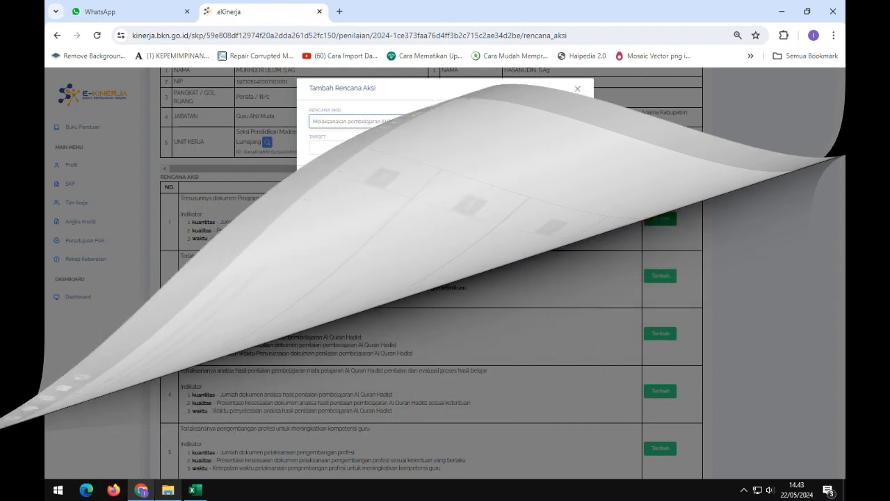
type("1")
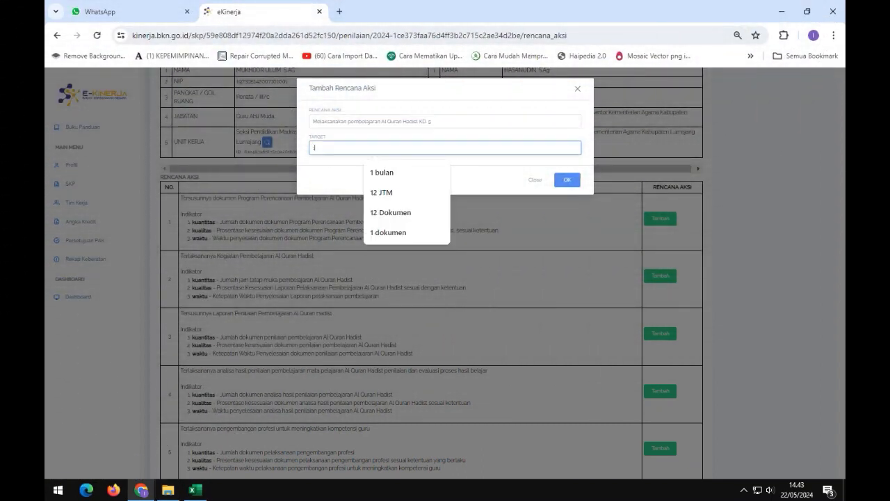
key("Down")
key("Down")
key("Down")
key("Down")
key("Return")
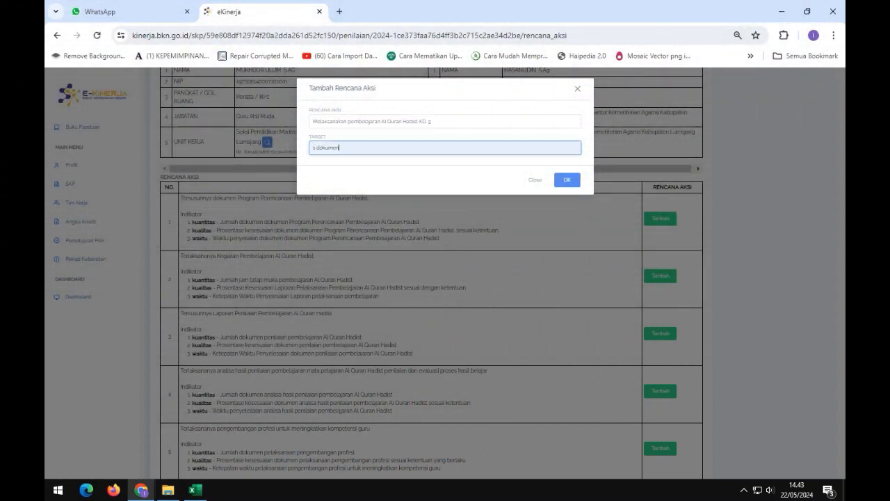
key("Return")
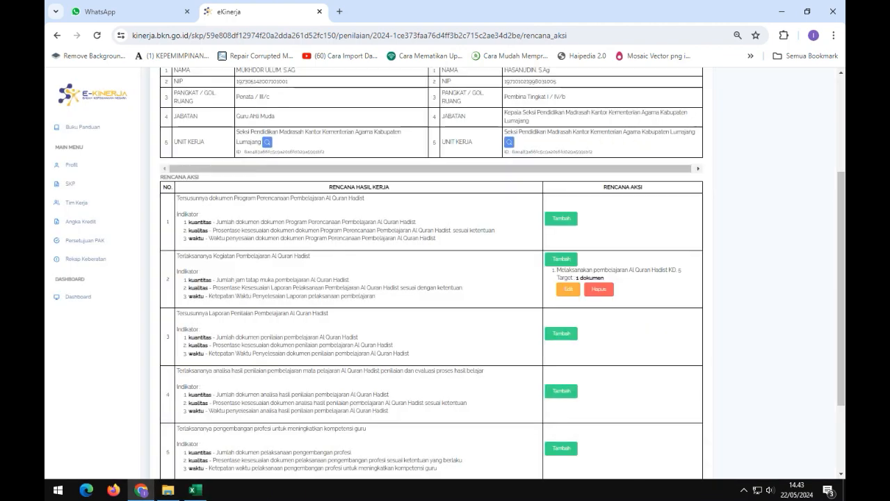
- Return to the Excel template and copy the text of row 3's Mei action plan, "Pelaksanaan Penilaian KD. 5"
key("alt+Tab")
key("Return")
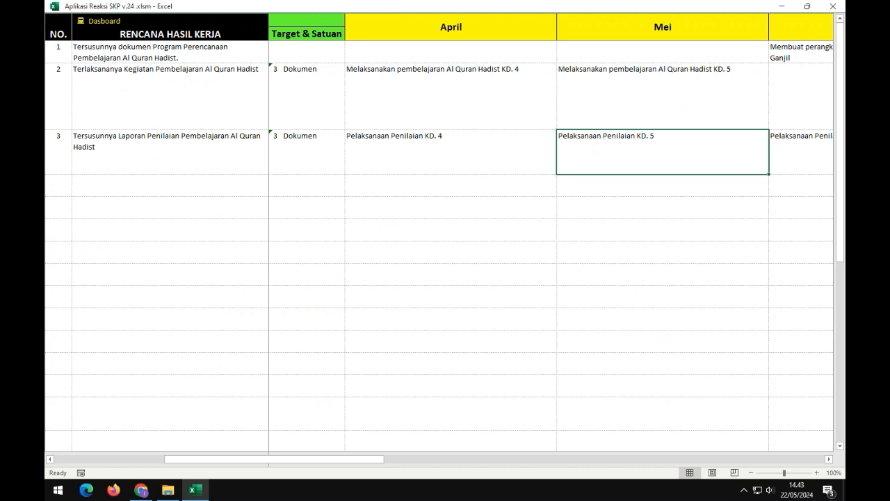
key("F2")
key("shift+Home")
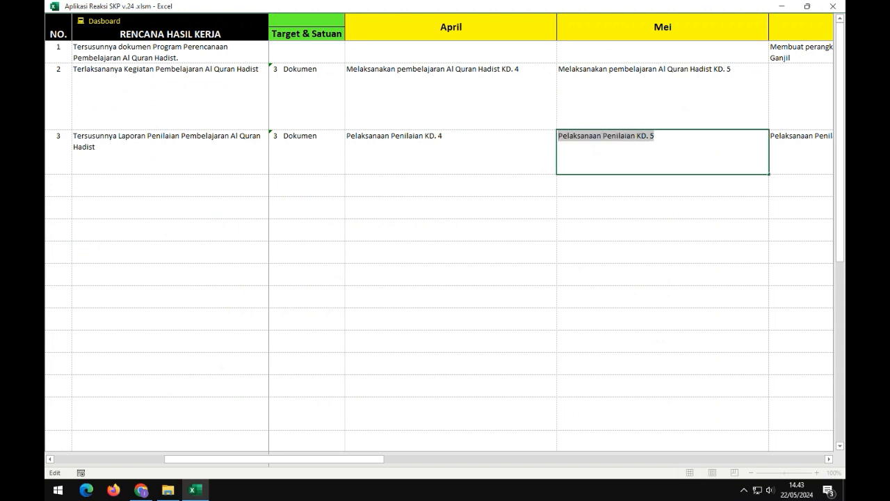
- In eKinerja, add "Pelaksanaan Penilaian KD. 5" with target 1 dokumen as work result 3's action plan and review the list
key("alt+Tab")
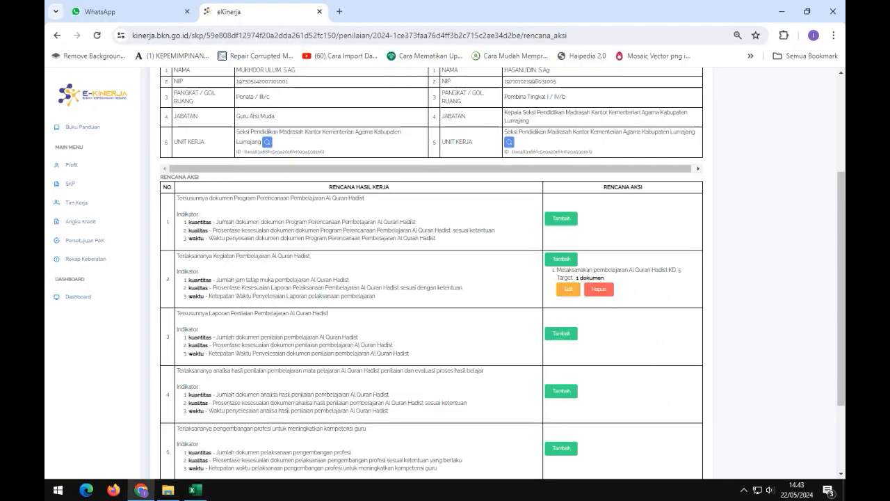
left_click(562, 334)
left_click(445, 122)
type("Pelaksanaan Penilaian KD 5")
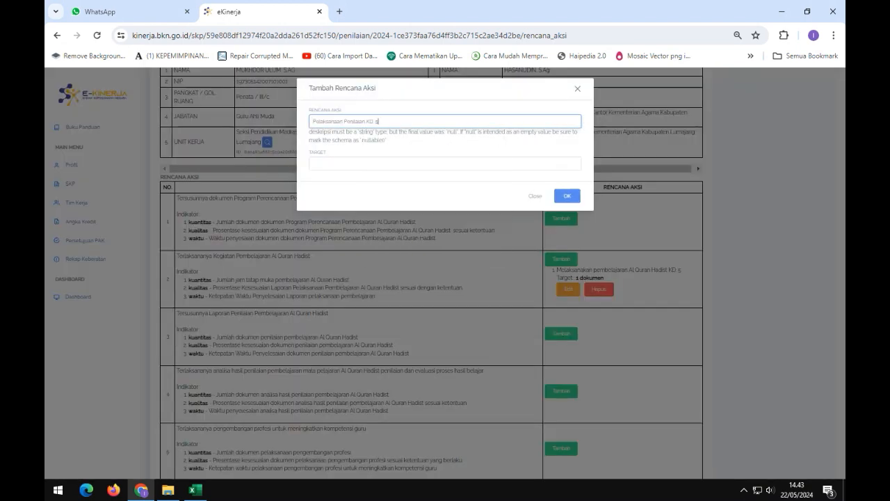
key("Tab")
type("1")
key("Down")
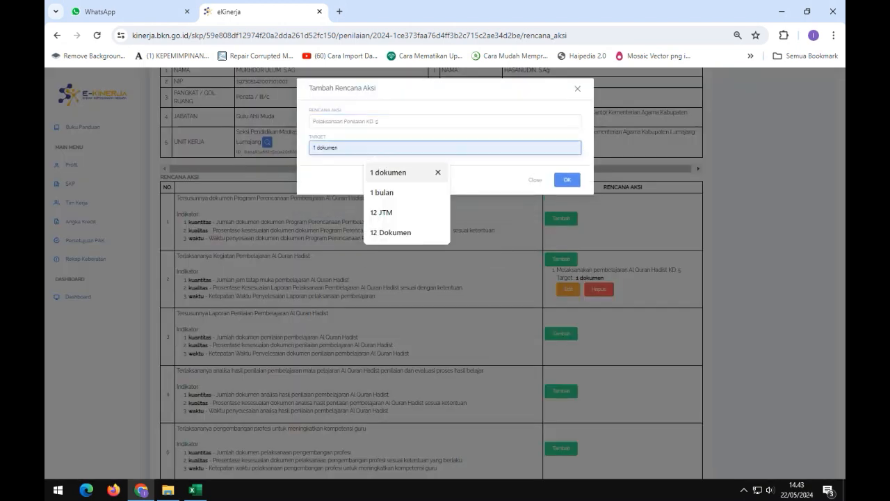
key("Return")
left_click(568, 180)
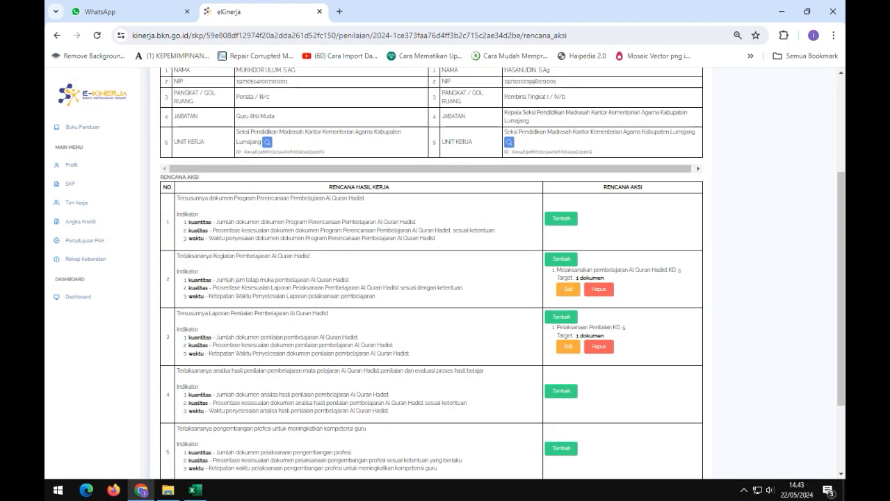
scroll(446, 273, "up", 3)
scroll(431, 272, "down", 5)
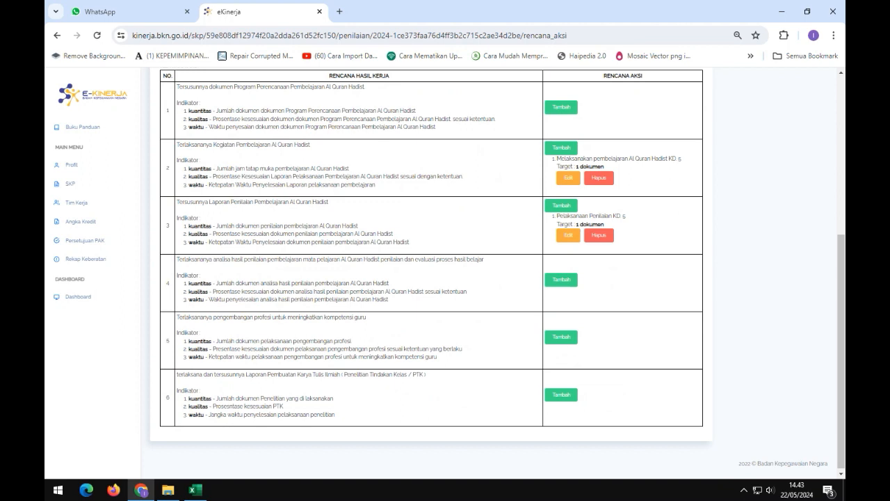
- Switch to the Excel template and examine row 3's action plans from Mei through Triwulan 4 and the annual targets
left_click(196, 490)
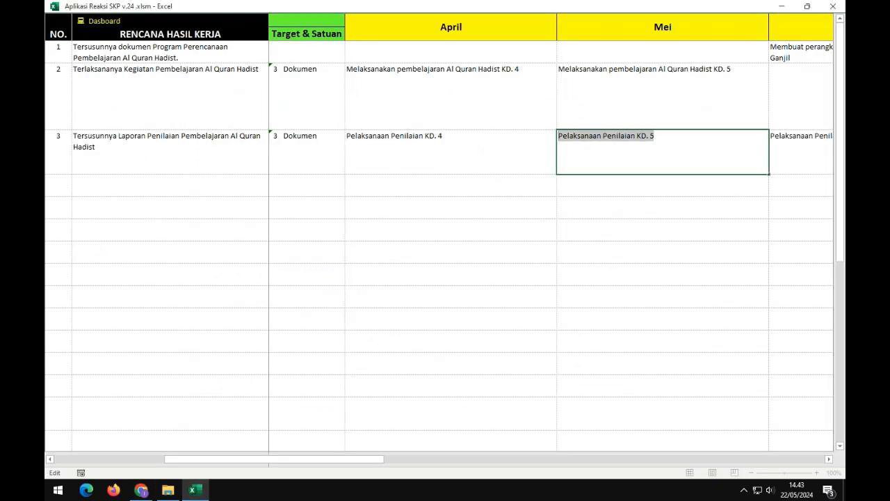
left_click(451, 151)
left_click(663, 151)
key("Right")
key("Right")
key("Right")
key("Right")
key("Right")
key("Right")
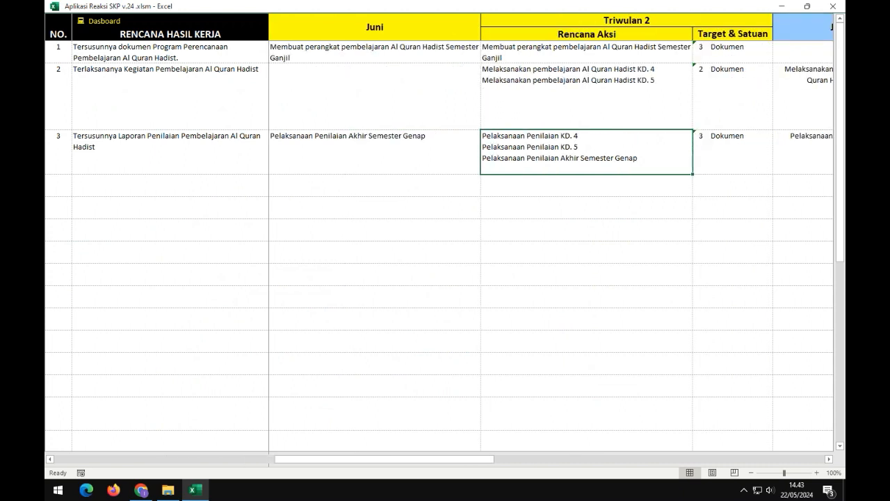
key("Right")
key("Right")
key("Right")
key("Right")
key("Right")
key("Right")
key("Right")
key("Right")
key("Right")
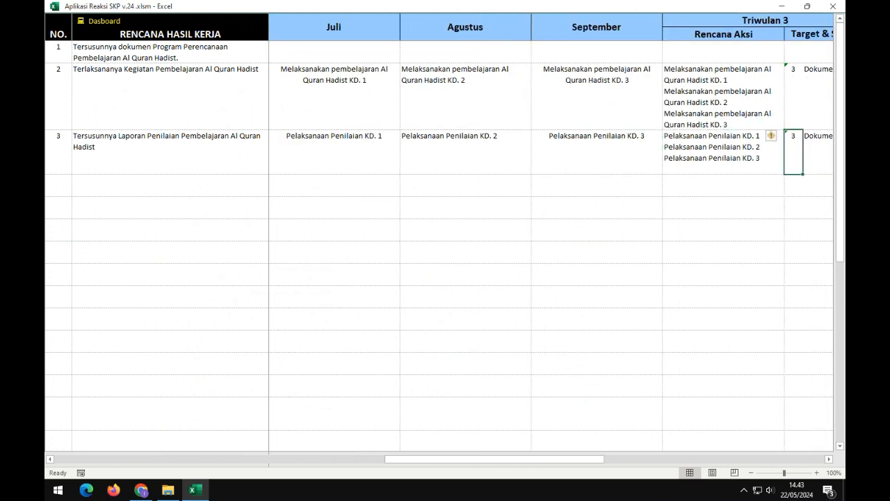
key("Right")
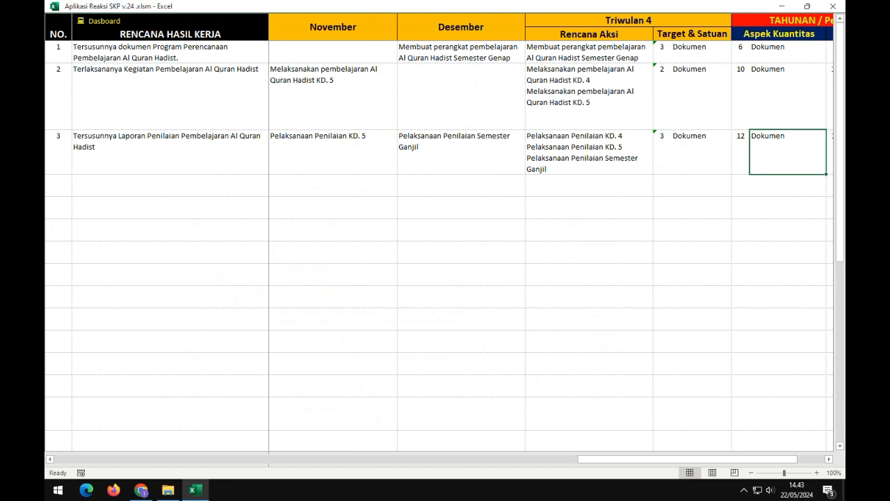
- Review row 3's action plans backwards from Desember to the Januari column
key("Left")
key("Left")
key("Left")
key("Left")
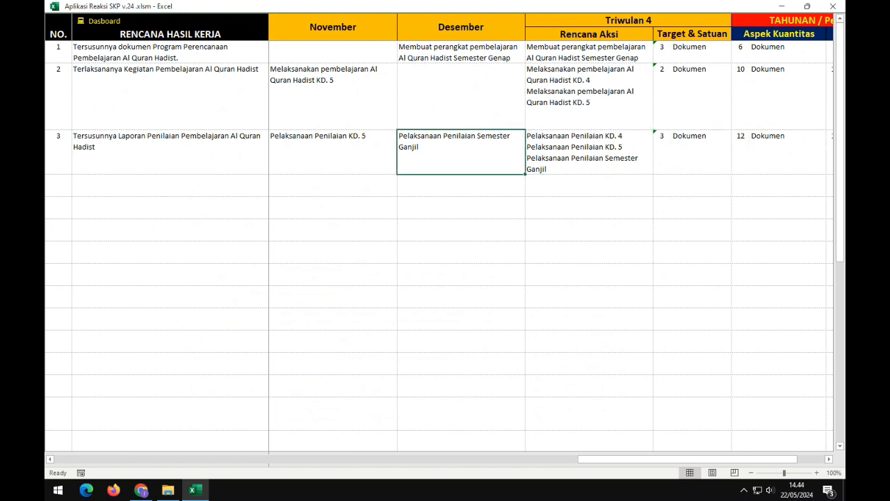
key("Left")
key("Left")
key("Left")
key("Left")
key("Left")
key("Left")
key("Left")
key("Left")
key("Left")
key("Left")
key("Left")
key("Left")
key("Left")
key("Left")
key("Left")
key("Left")
key("Left")
key("Left")
key("Left")
key("Left")
key("Left")
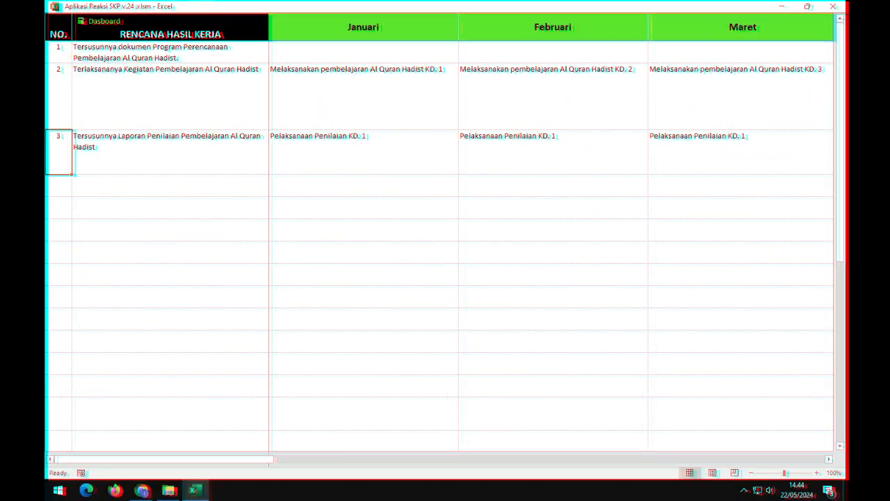
key("Right")
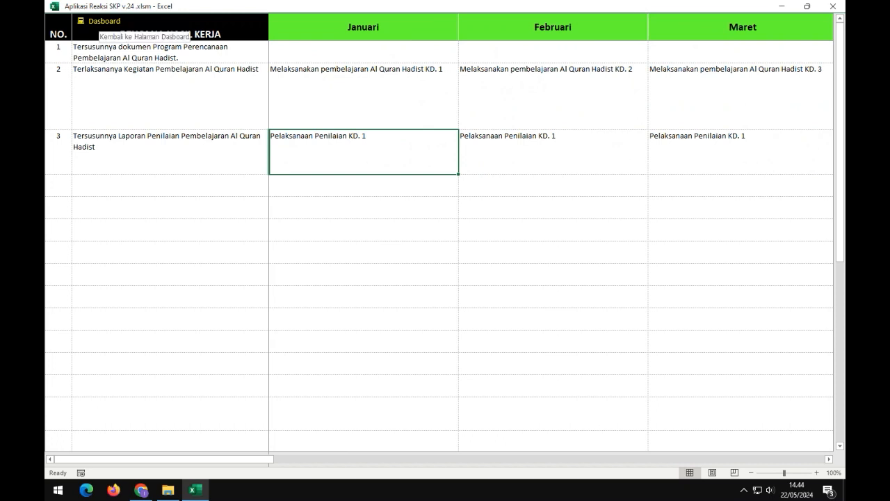
- Return to the dashboard sheet, view the evidence folder name list and go back to the dashboard
left_click(97, 21)
left_click(162, 132)
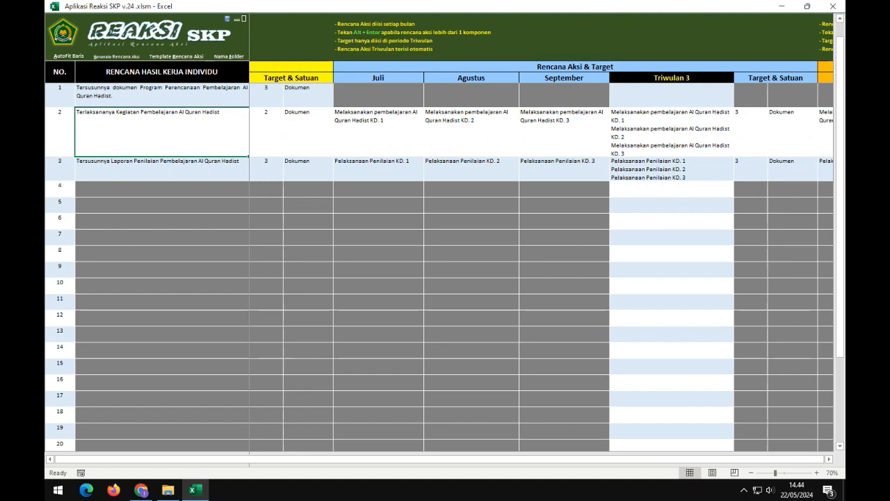
left_click(229, 56)
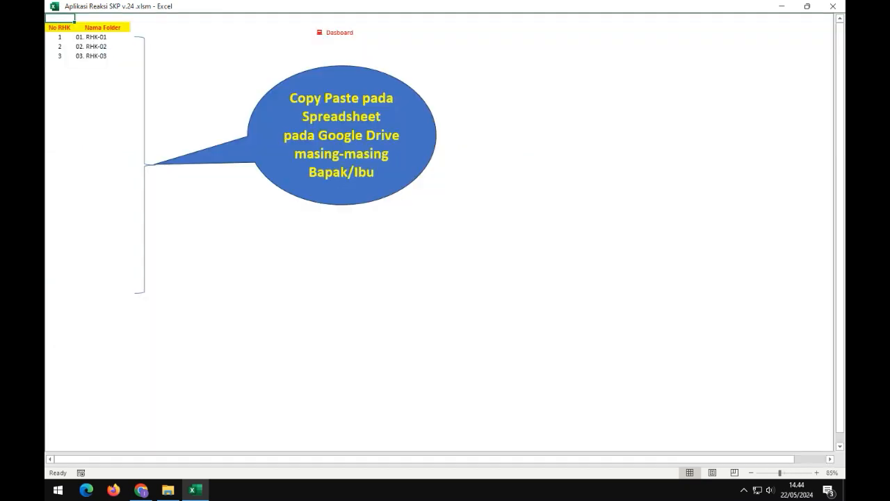
left_click(338, 33)
- Compare the three individual work results with their folder names, 01. RHK-01 to 03. RHK-03, in the folder name list
left_click_drag(160, 94, 160, 189)
key("shift+Up")
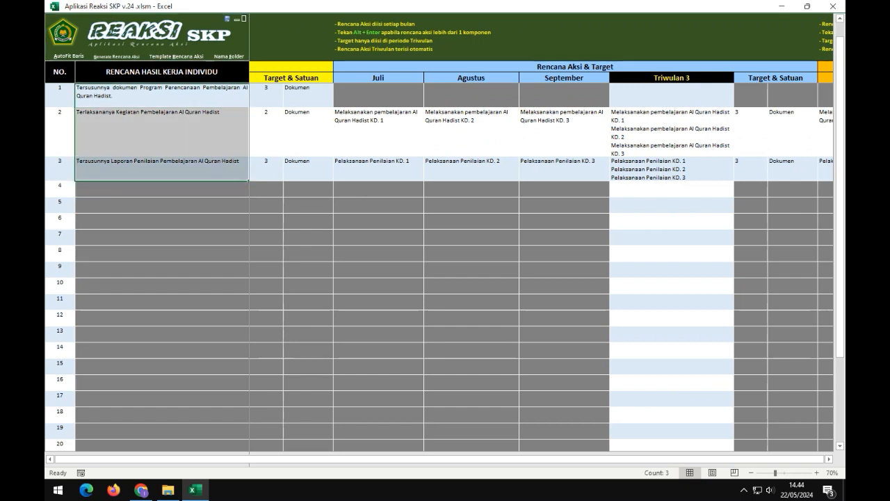
left_click(229, 56)
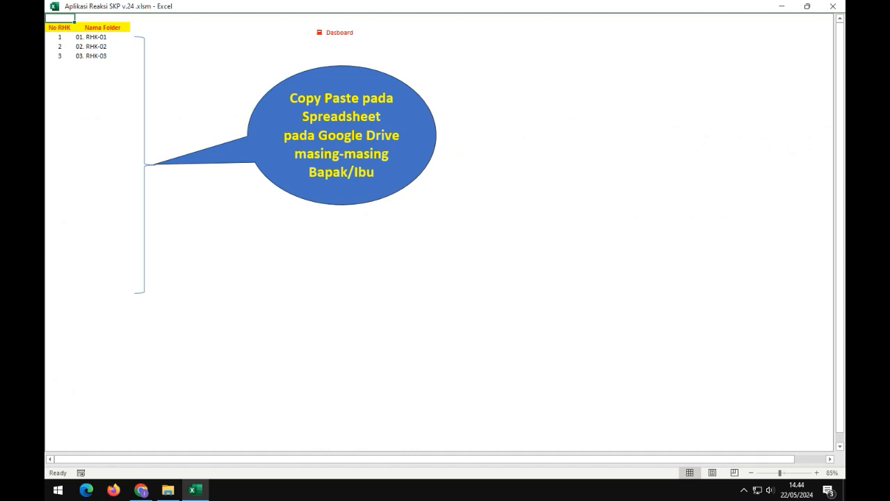
left_click_drag(102, 37, 102, 56)
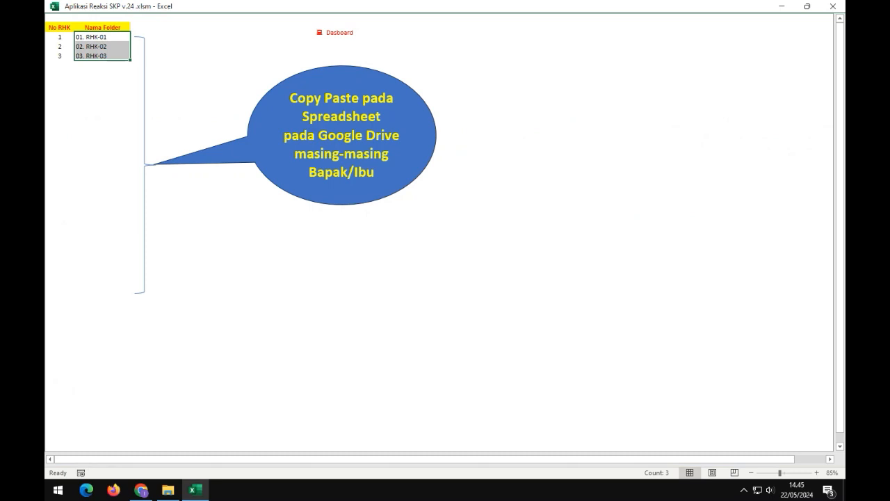
left_click(102, 56)
left_click(102, 37)
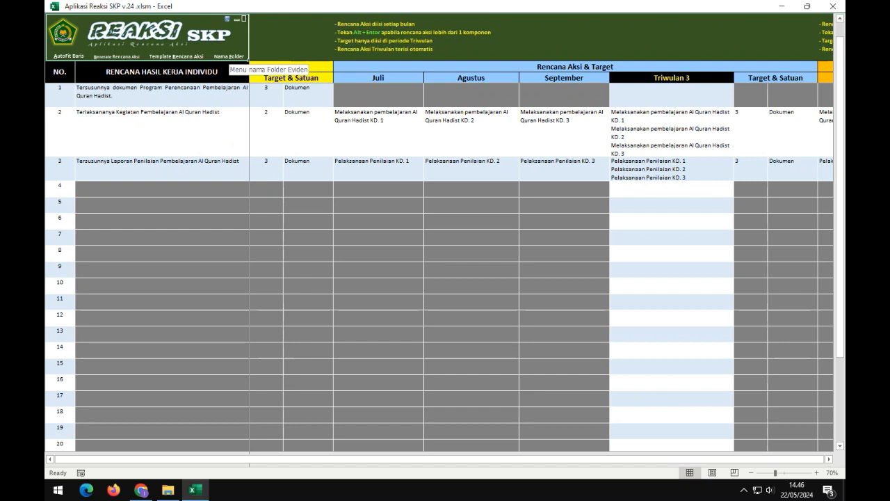
- Check the folder name list once more and highlight the three work results on the dashboard
left_click(229, 56)
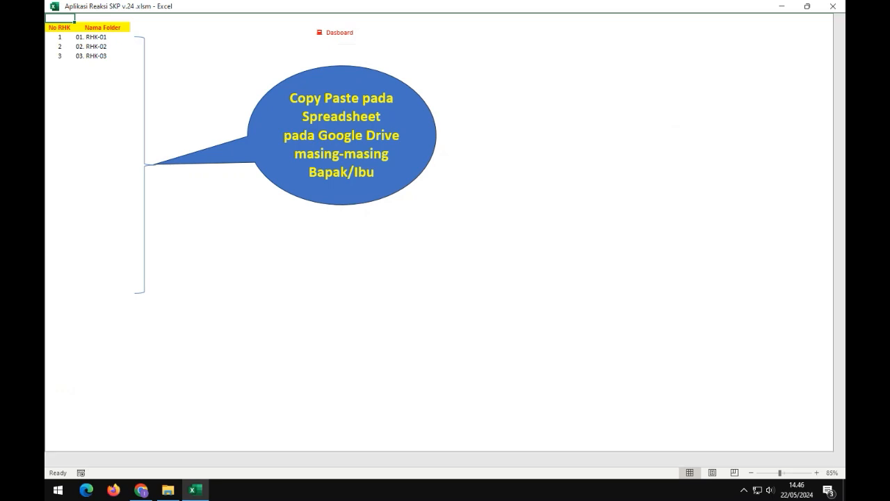
left_click(339, 32)
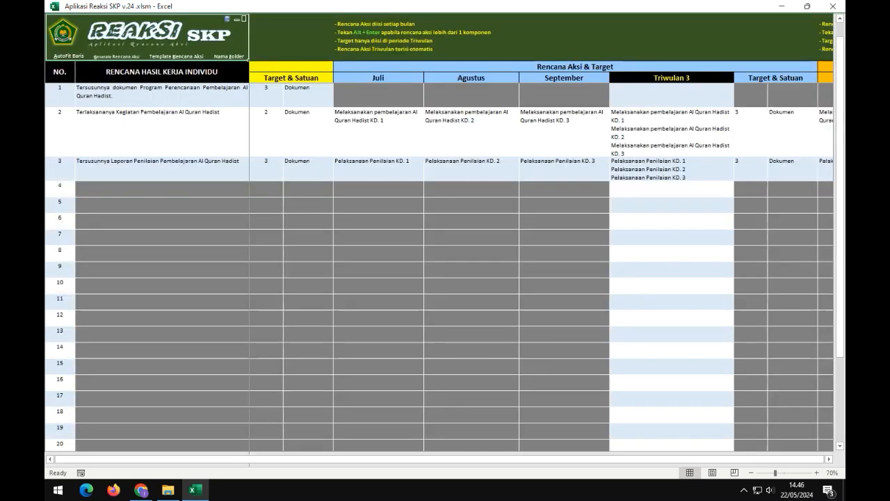
left_click_drag(162, 95, 162, 169)
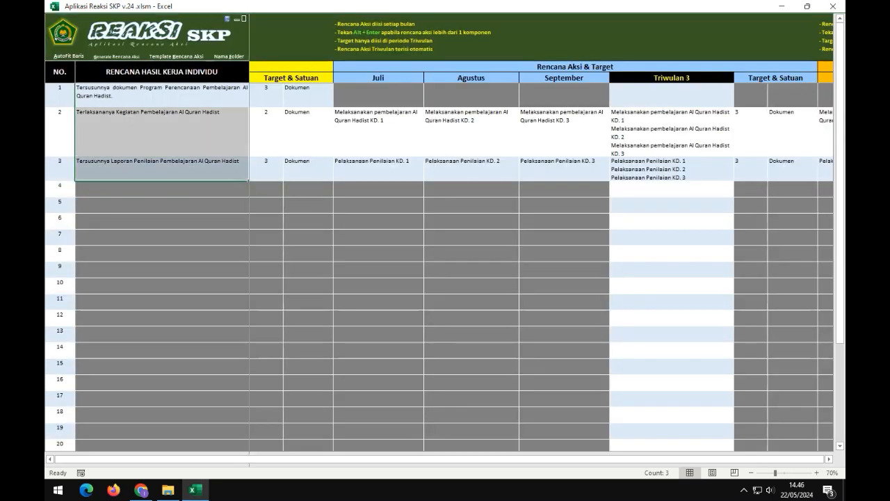
- Insert "kelas 7.A," before "KD. 1" in row 2's Januari action plan
left_click_drag(647, 459, 604, 459)
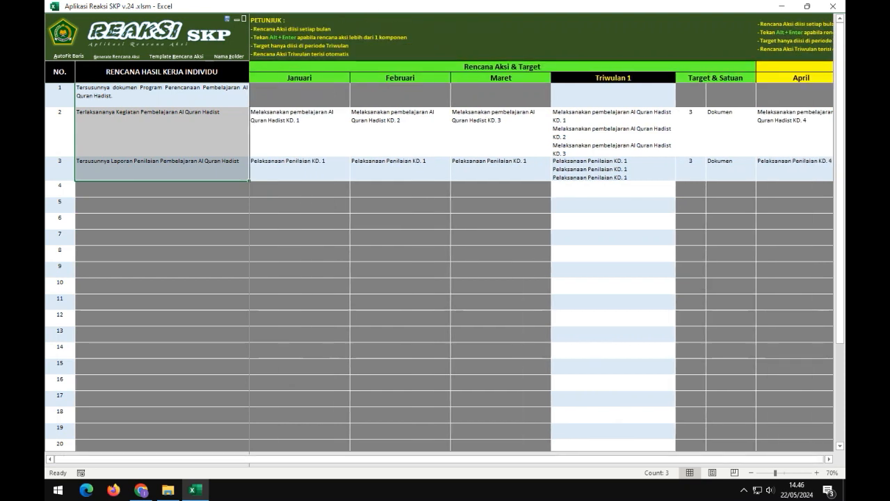
left_click(300, 132)
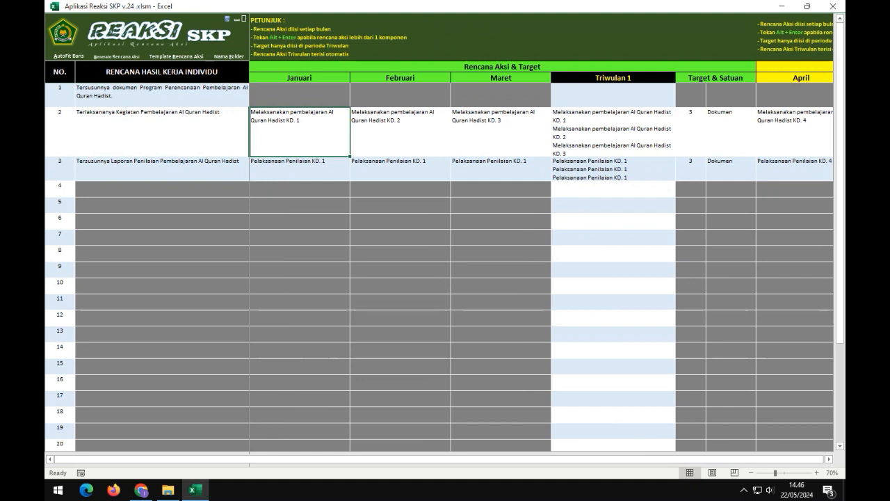
double_click(294, 121)
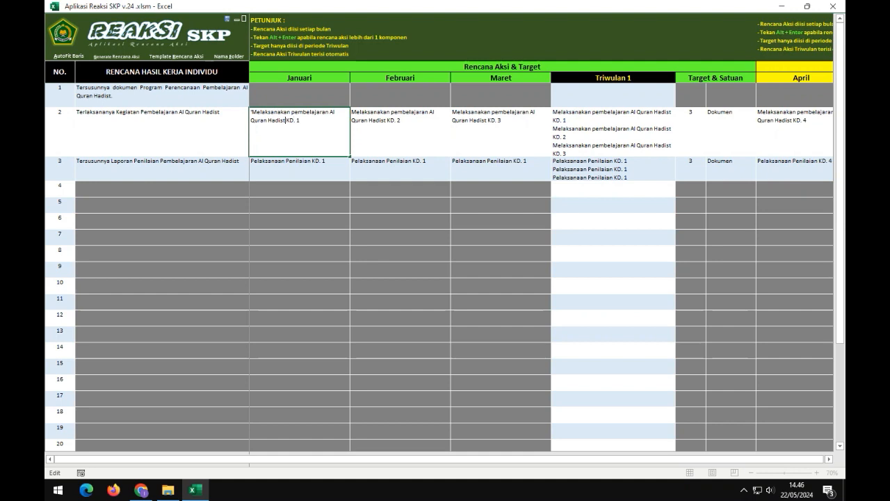
type("kelas 7")
key("BackSpace")
type(".a")
key("BackSpace")
type("A,")
key("Tab")
key("Left")
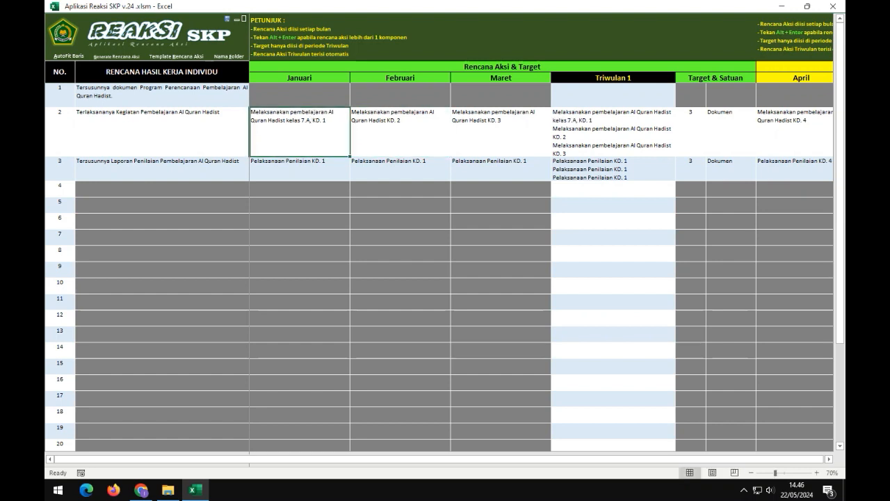
- Put a dash in front of row 2's Januari action plan so it reads as a list item
key("F2")
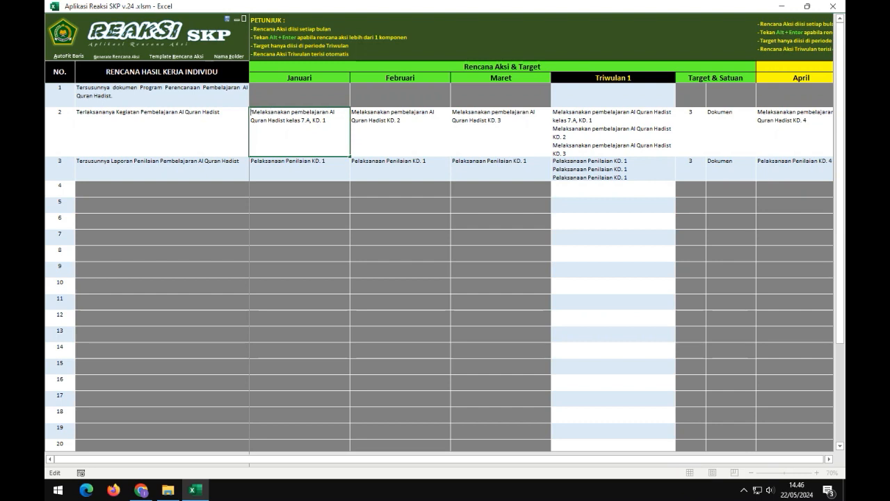
type("'-")
key("Return")
key("Up")
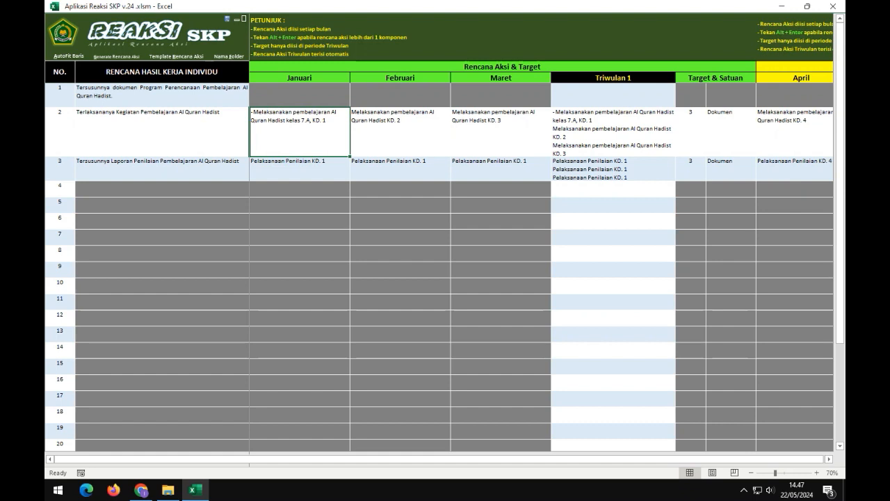
- Add a second line, "- Melaksanakan pembelajaran Al Quran Hadist kelas 8.A, KD. 1", to row 2's Januari action plan by copying the first
key("F2")
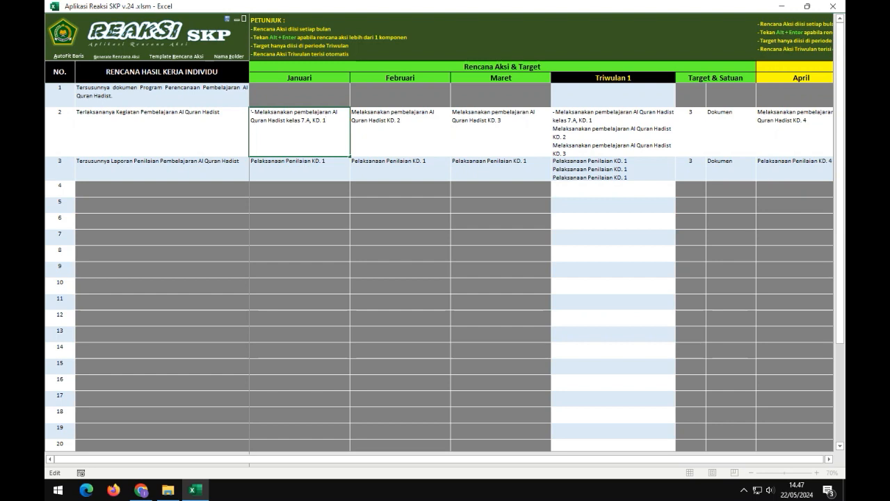
type("-Mela")
key("BackSpace")
key("BackSpace")
key("BackSpace")
key("BackSpace")
key("shift+End")
key("ctrl+c")
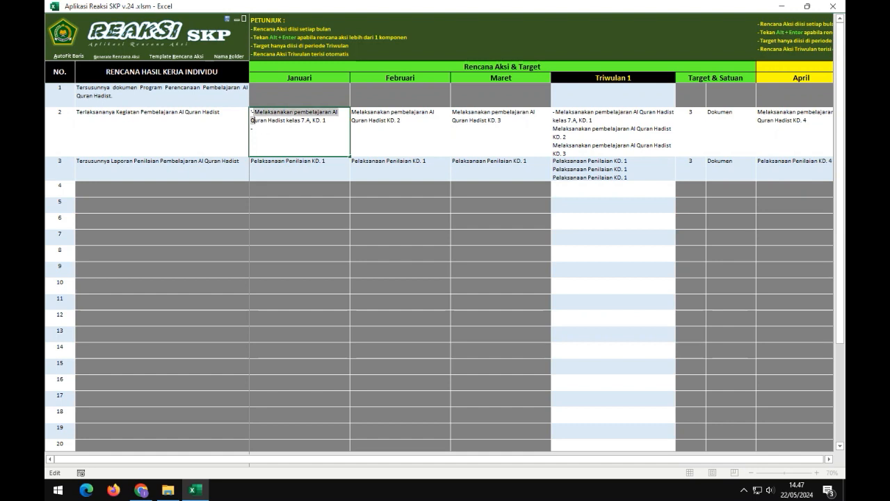
key("Down")
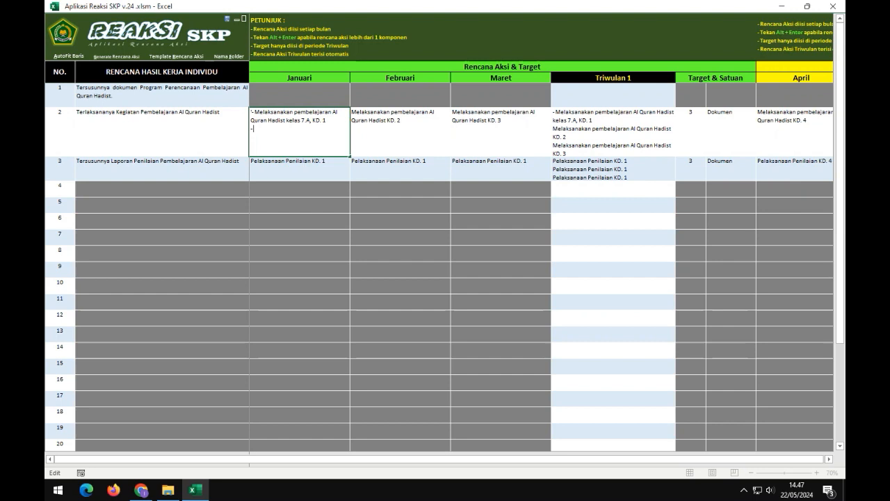
key("ctrl+v")
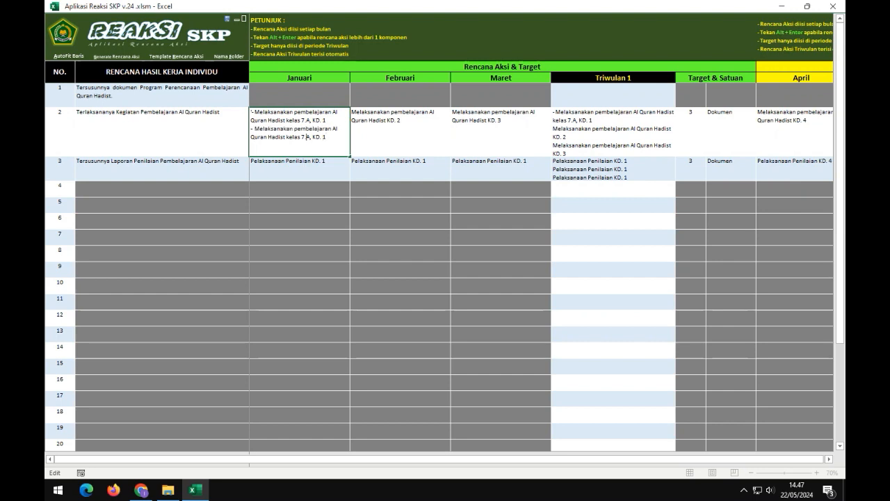
key("Delete")
key("Delete")
type("8")
key("Return")
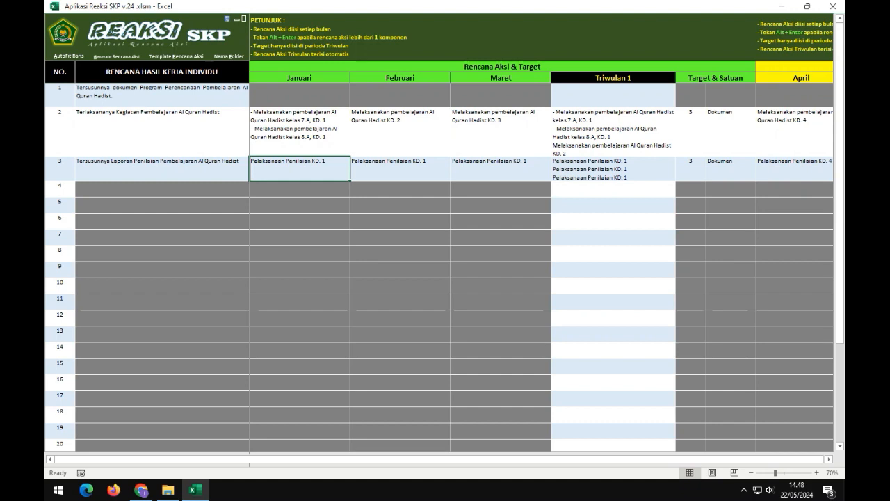
- Autofit the row heights to the Triwulan 1 plans and set row 2's Triwulan 1 target to 4
left_click(613, 132)
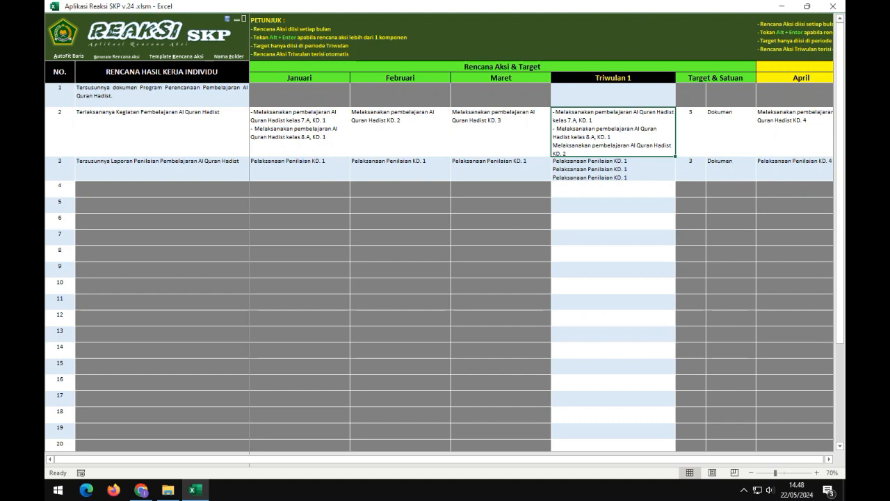
key("ctrl+a")
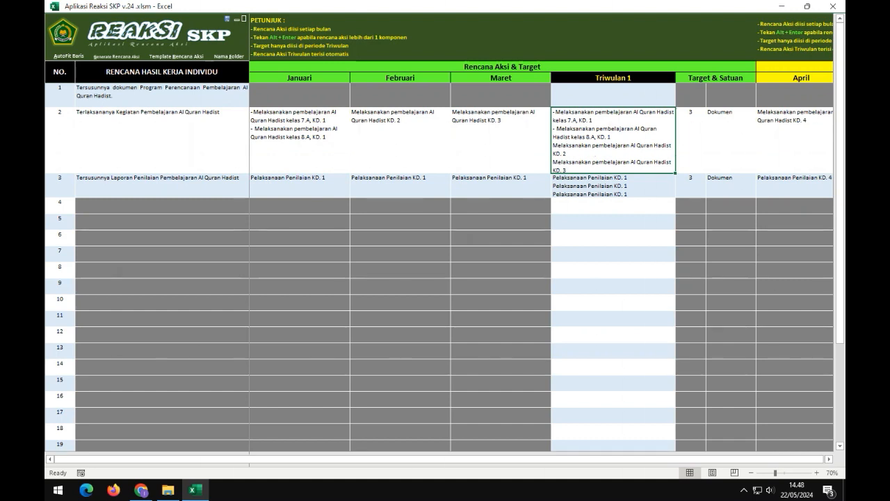
left_click(300, 140)
key("Right")
key("Right")
key("Right")
key("Right")
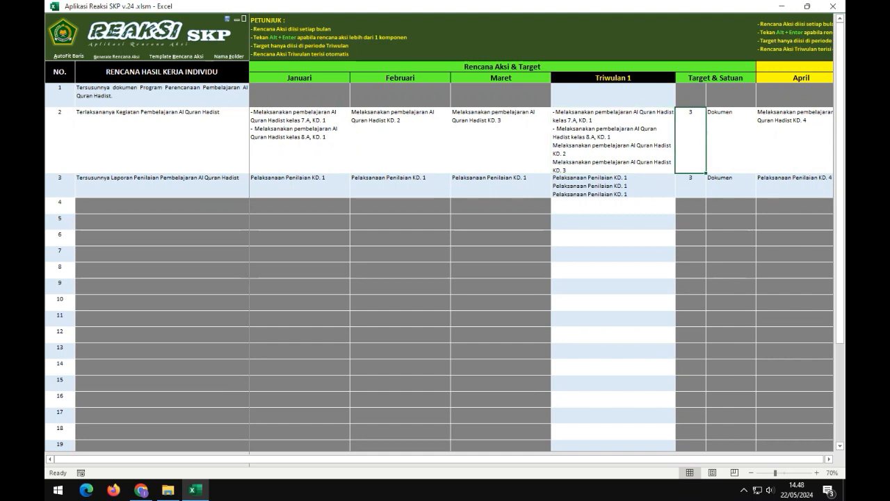
type("4")
key("Return")
key("Up")
- Review row 2's monthly action plans and targets across the Triwulan 1 and Triwulan 2 columns
key("Right")
key("Right")
key("Right")
key("Left")
key("Left")
key("Left")
key("Left")
key("Left")
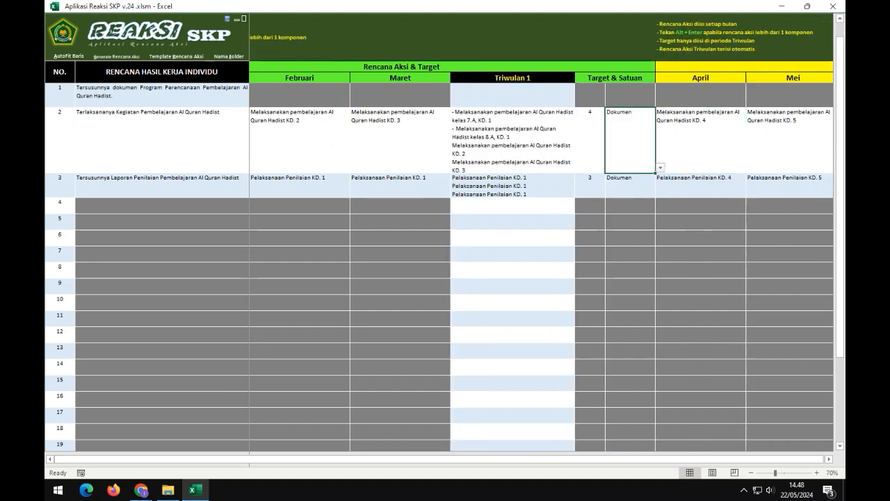
key("Left")
key("Left")
key("Right")
key("Right")
key("Right")
key("Right")
key("Right")
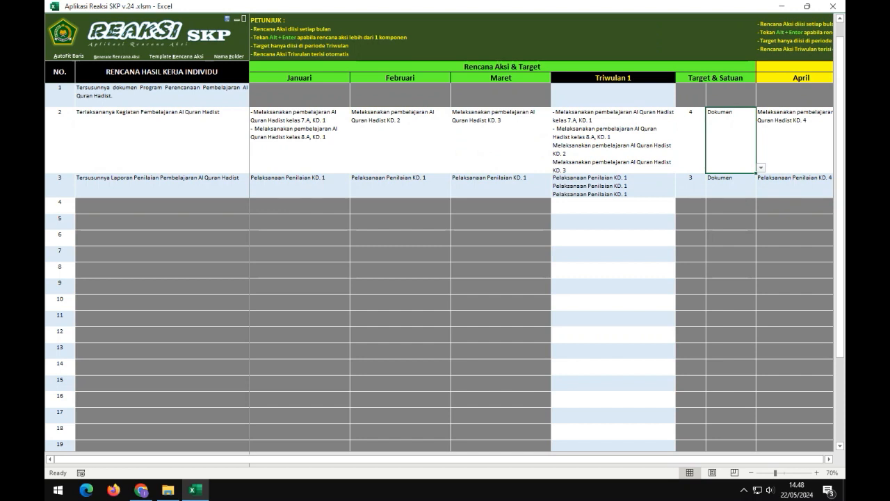
key("Right")
key("Right")
key("Right")
key("Right")
key("Right")
key("Right")
key("Right")
key("Left")
key("Left")
key("Left")
key("Left")
key("Left")
key("Left")
key("Left")
key("Left")
key("Left")
key("Left")
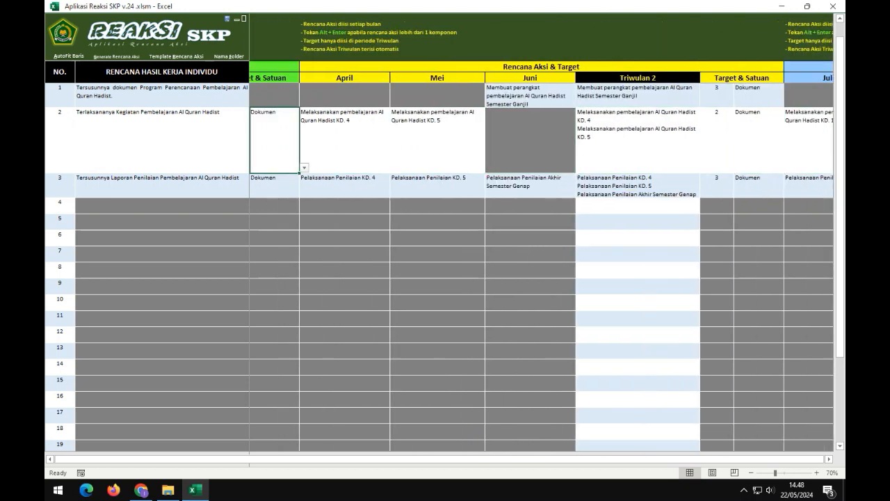
key("Left")
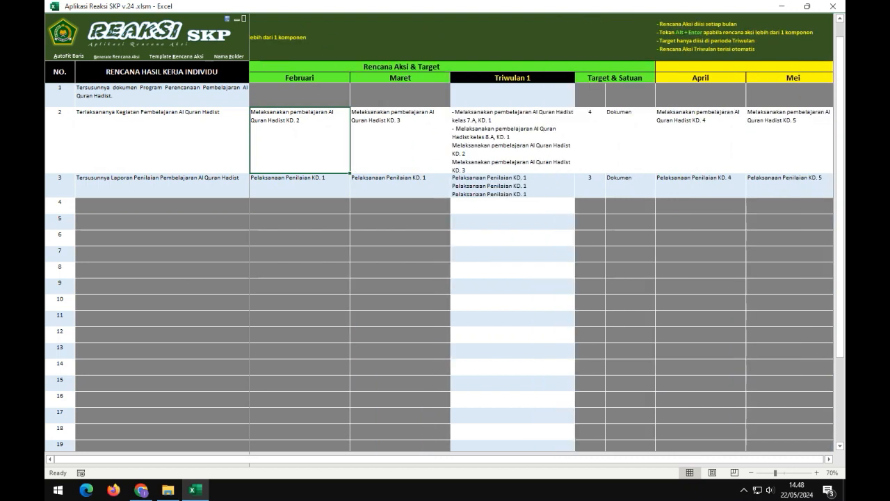
key("Left")
key("Left")
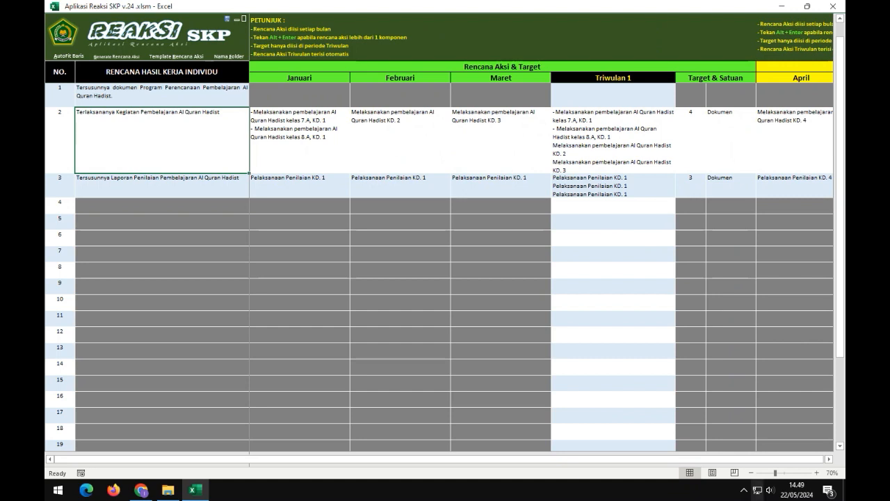
left_click(744, 490)
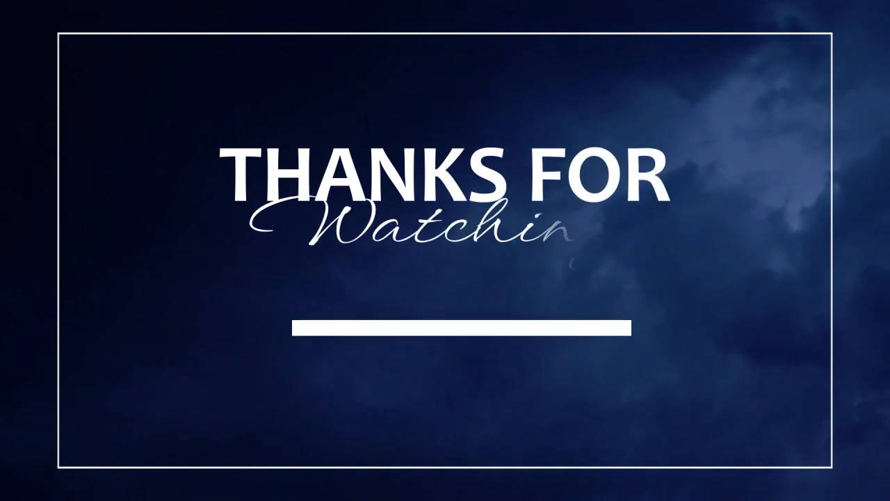